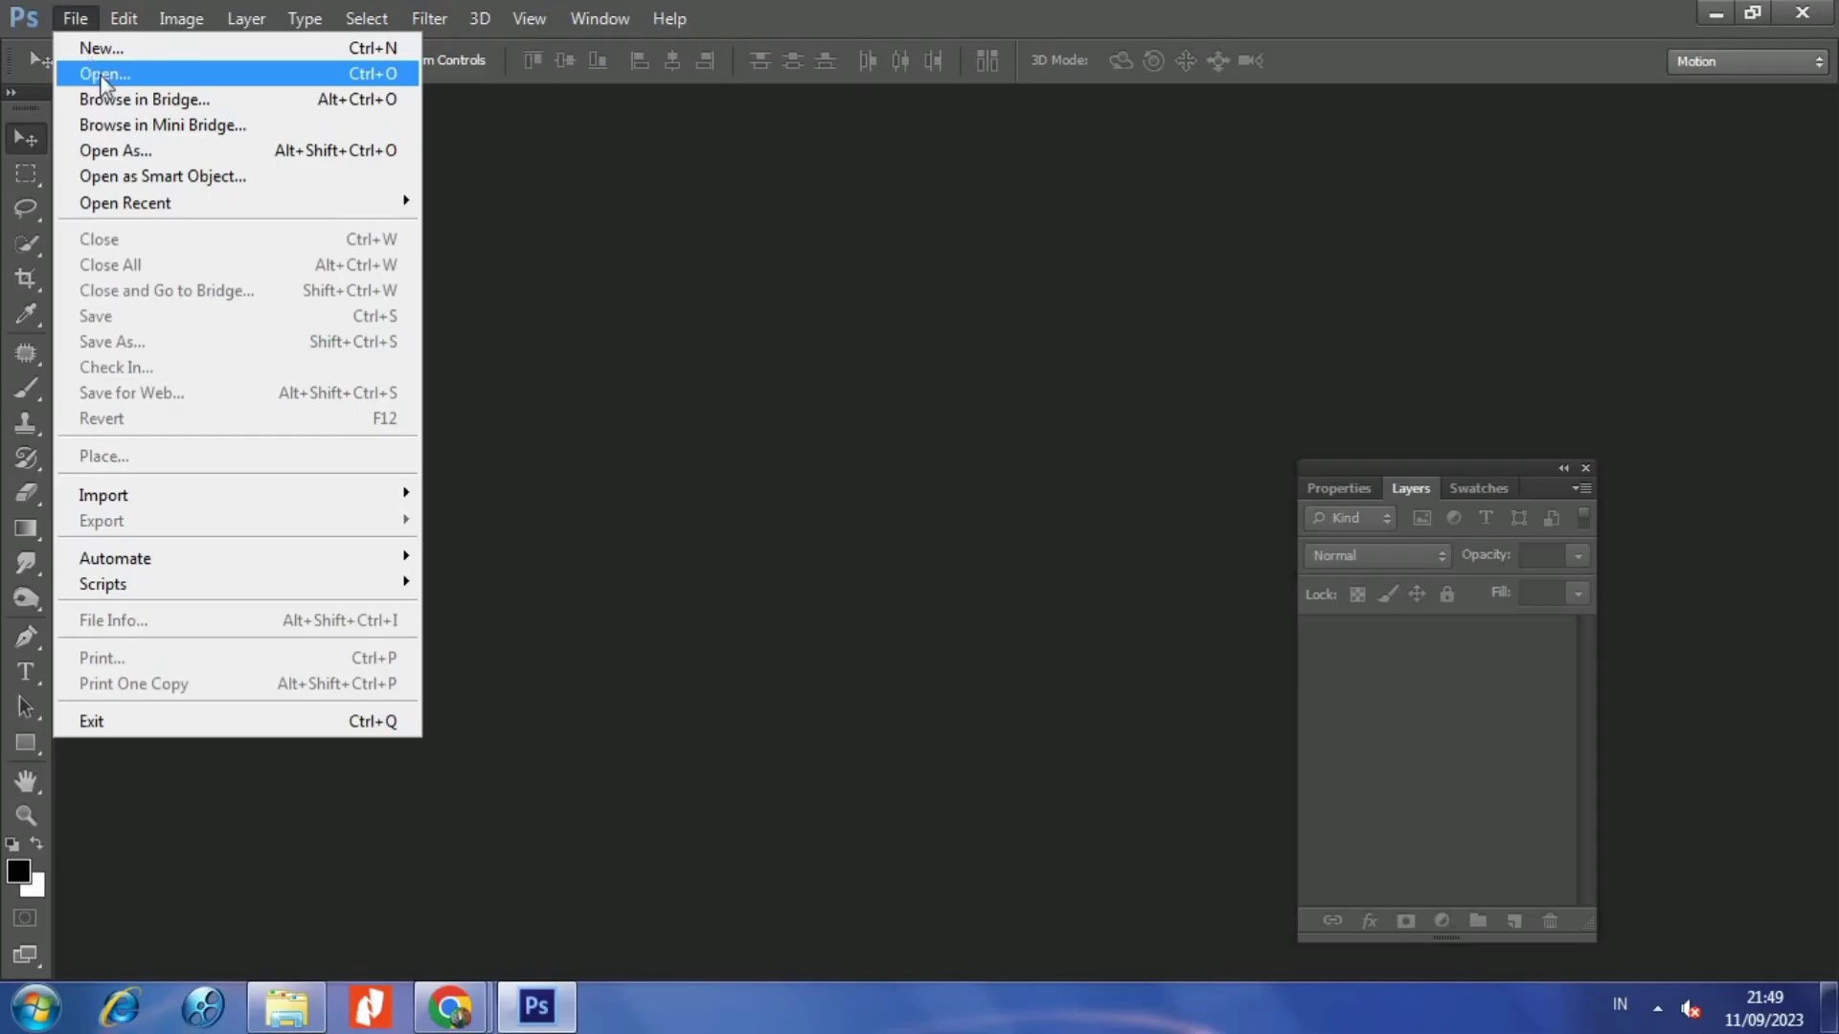
- Open the motorbike photo and resample it to 300 pixels/inch (2250 × 5000 px)
click(72, 74)
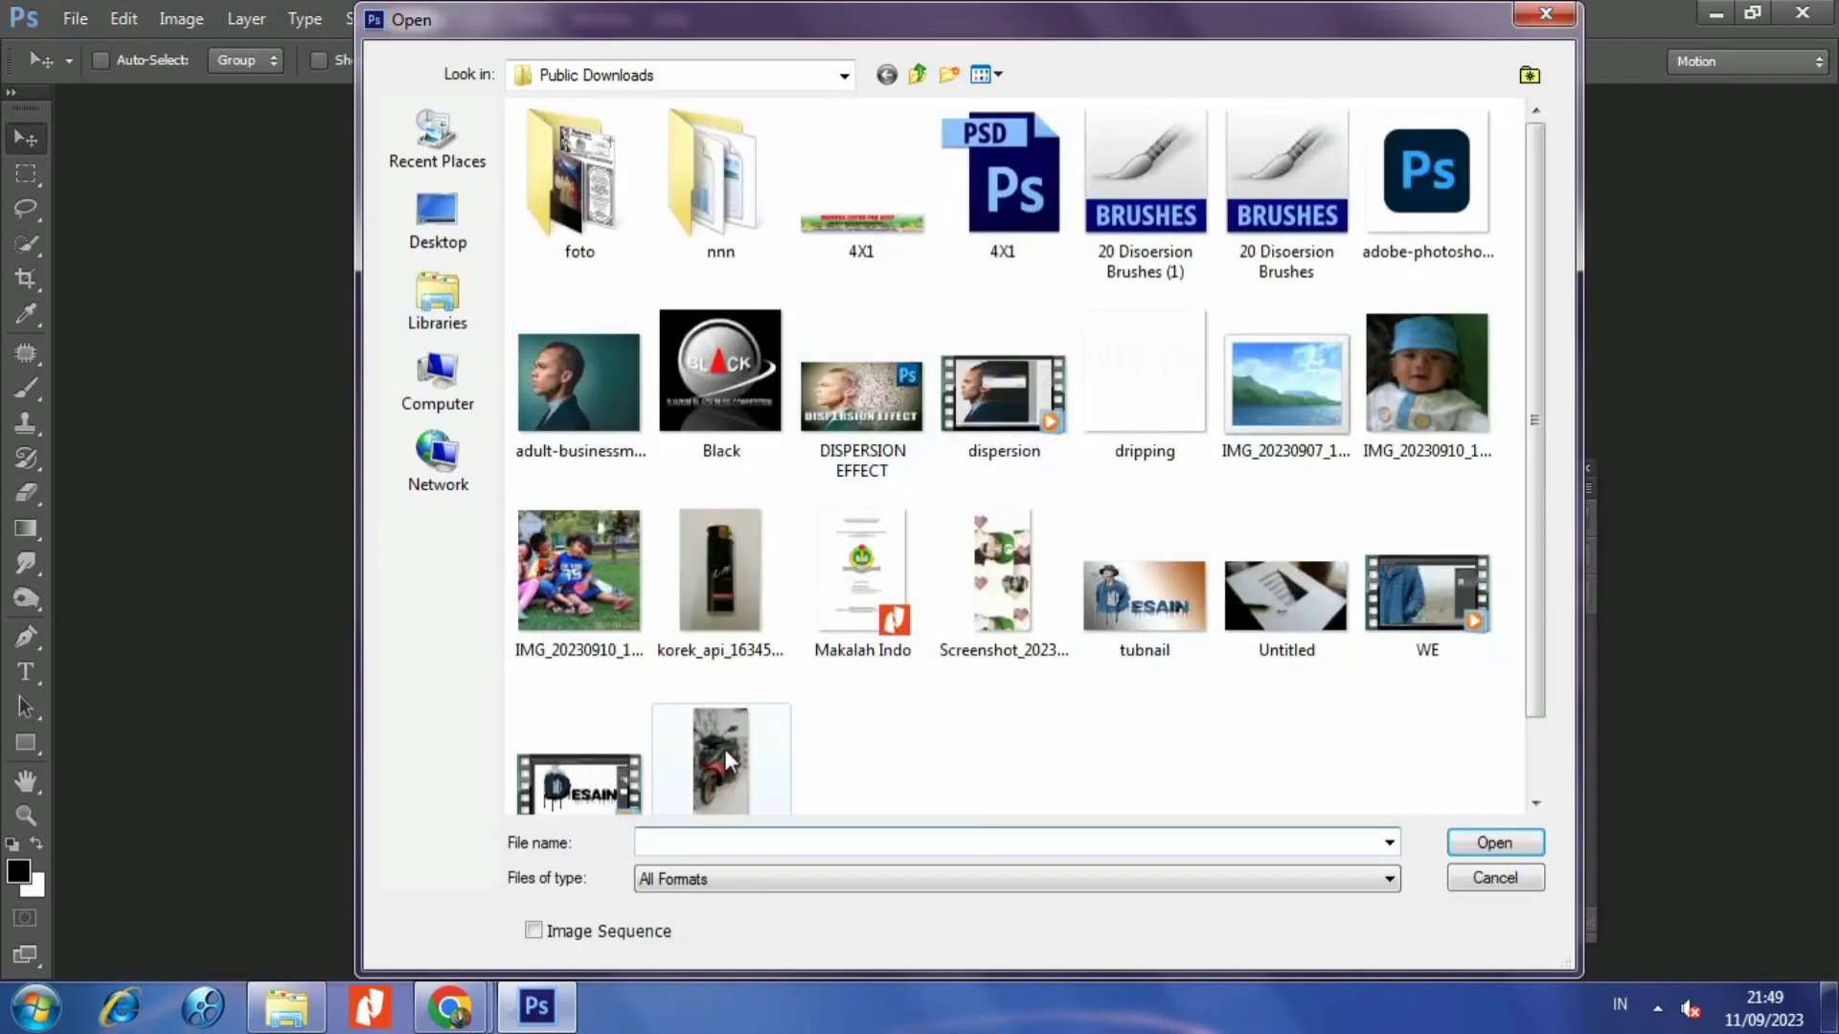
double_click(719, 749)
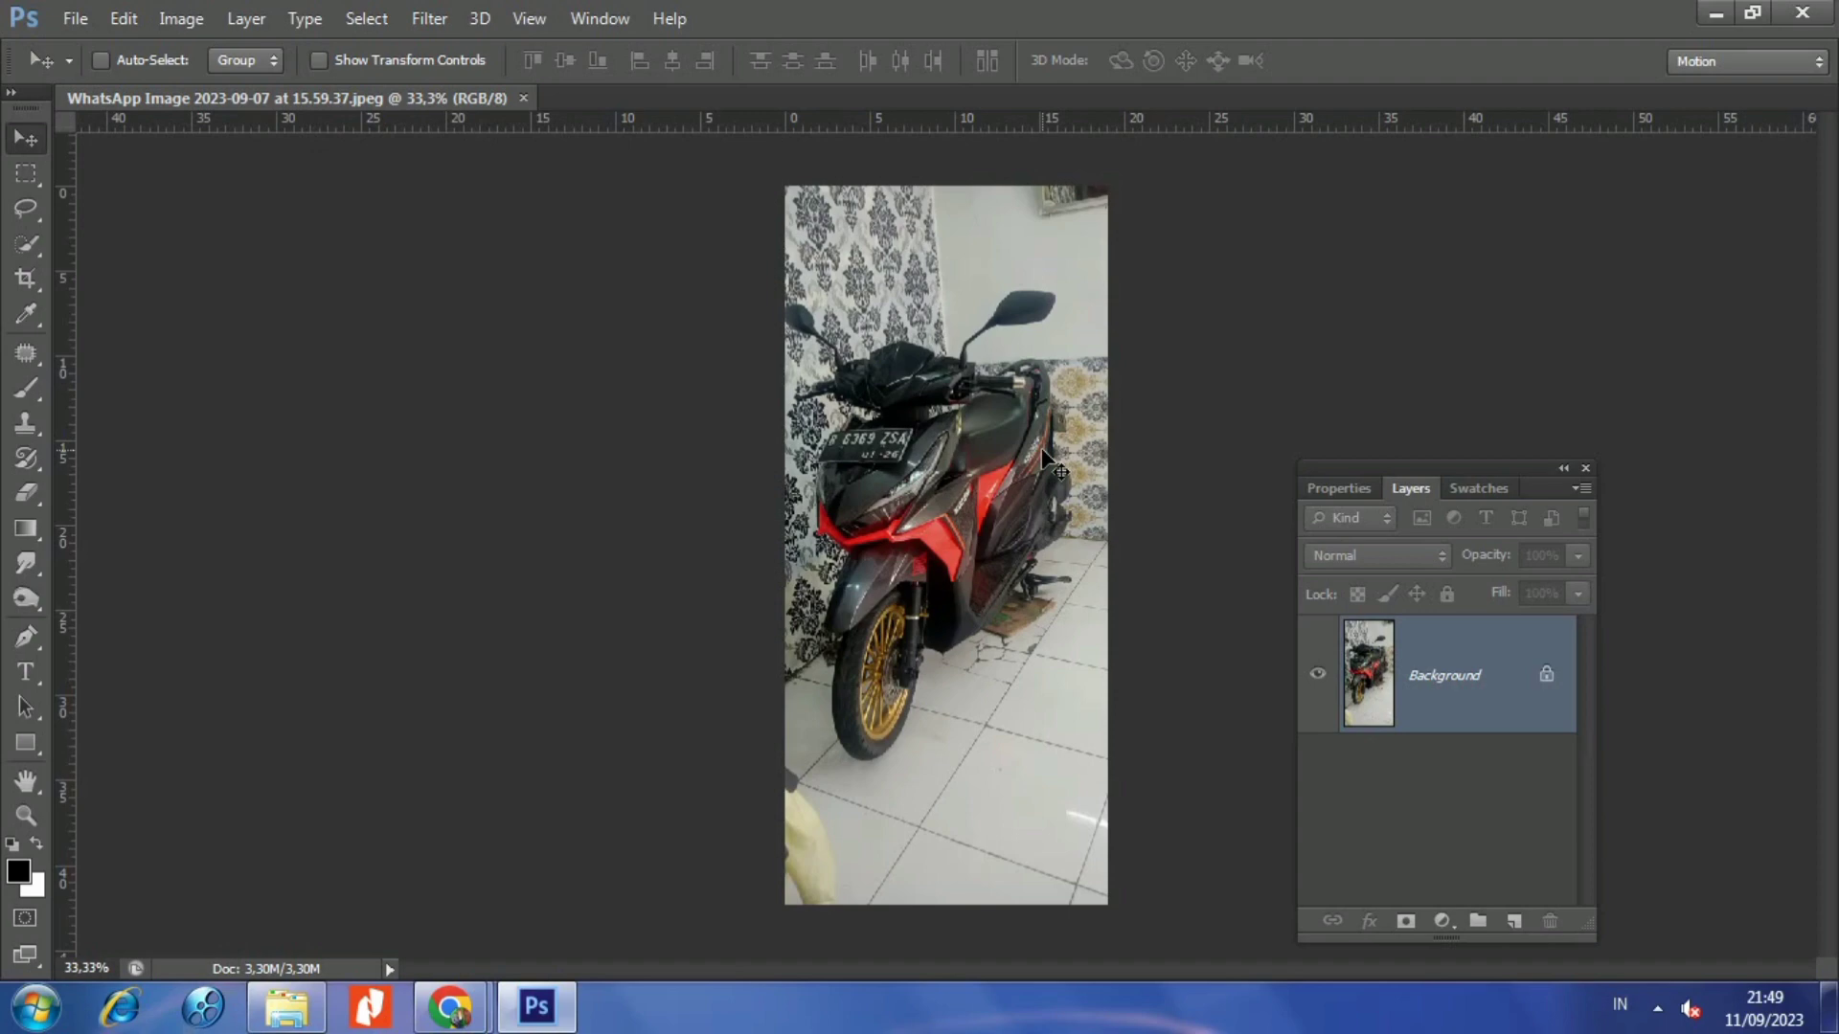
key(ctrl+alt+i)
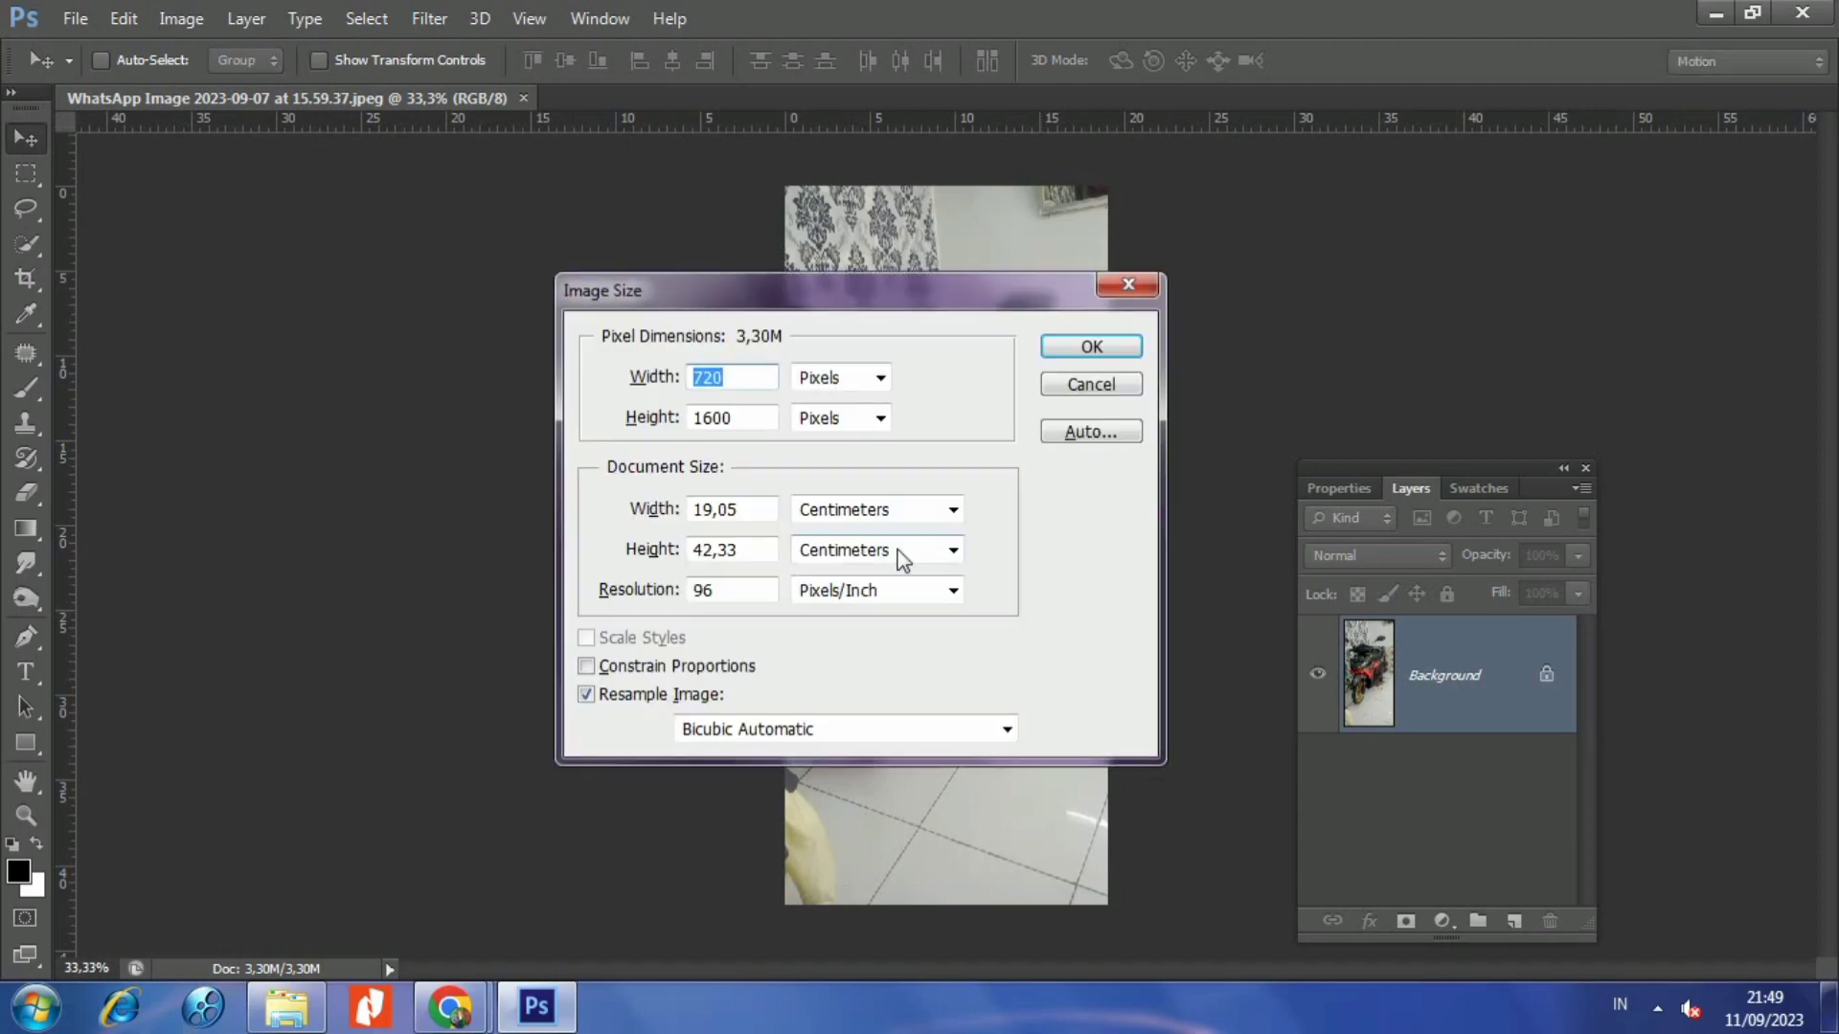
double_click(766, 589)
text(30)
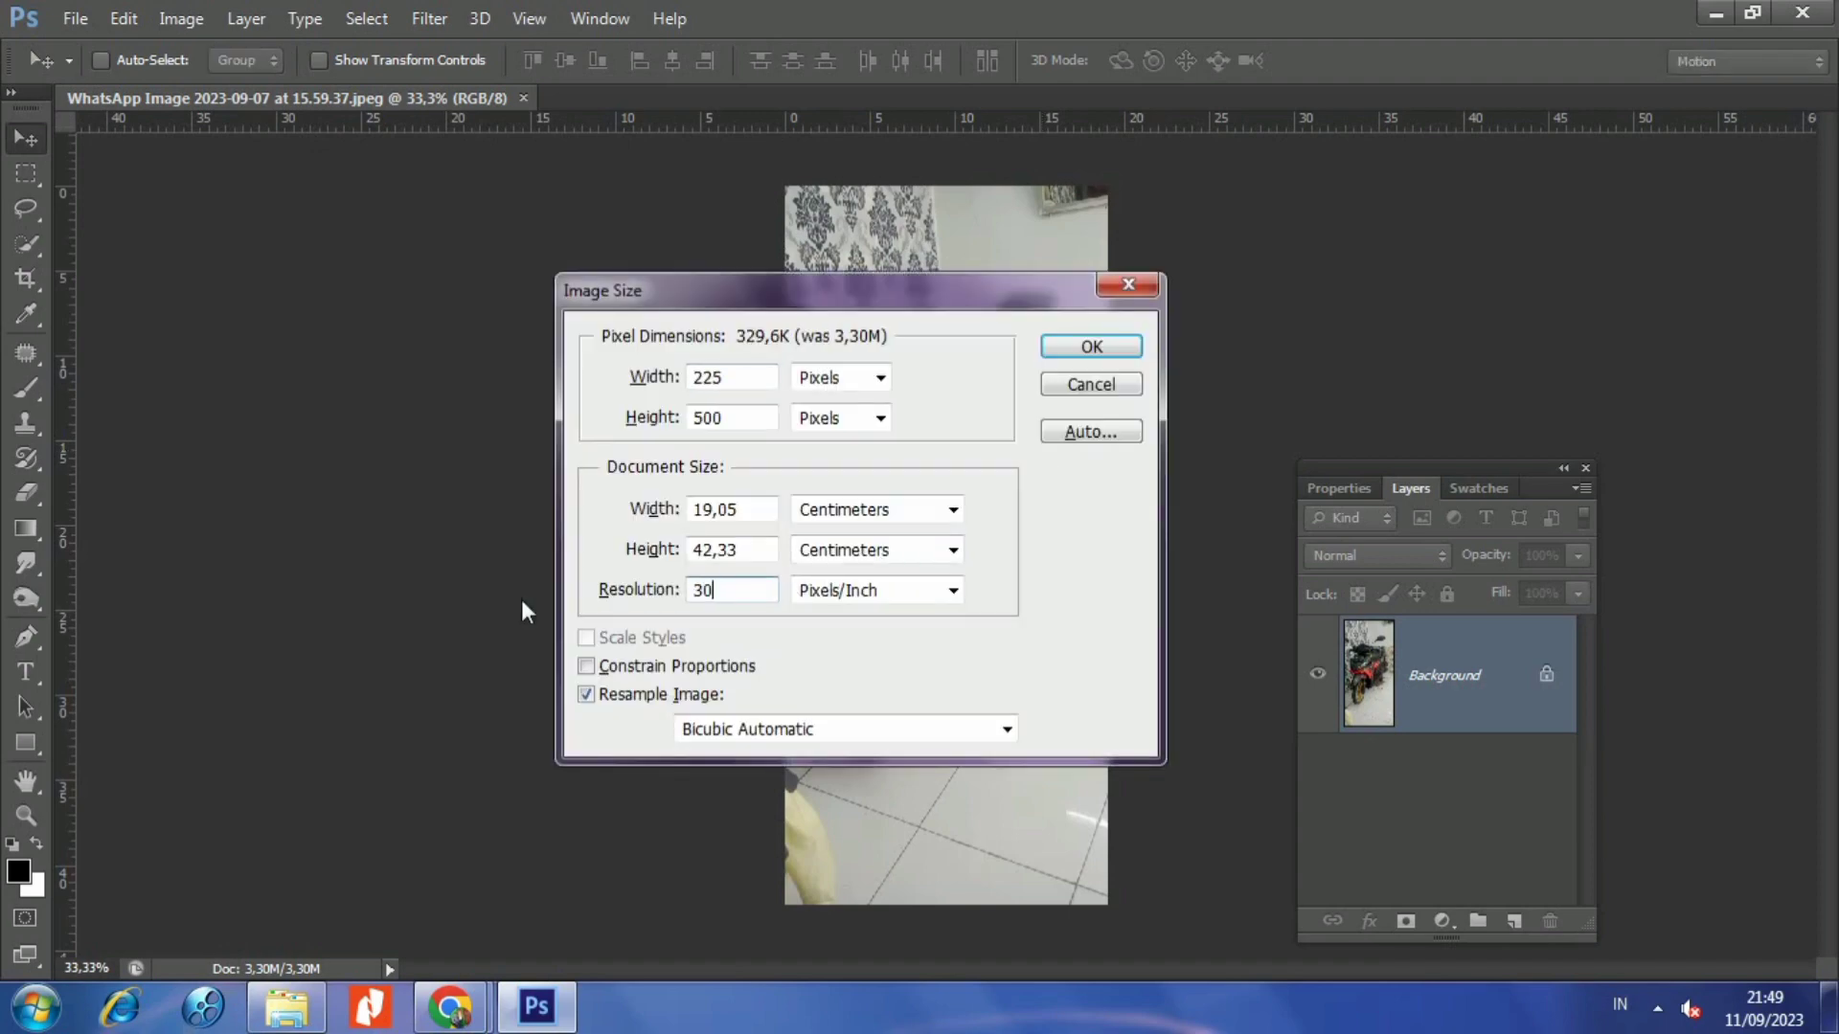
text(0)
key(Return)
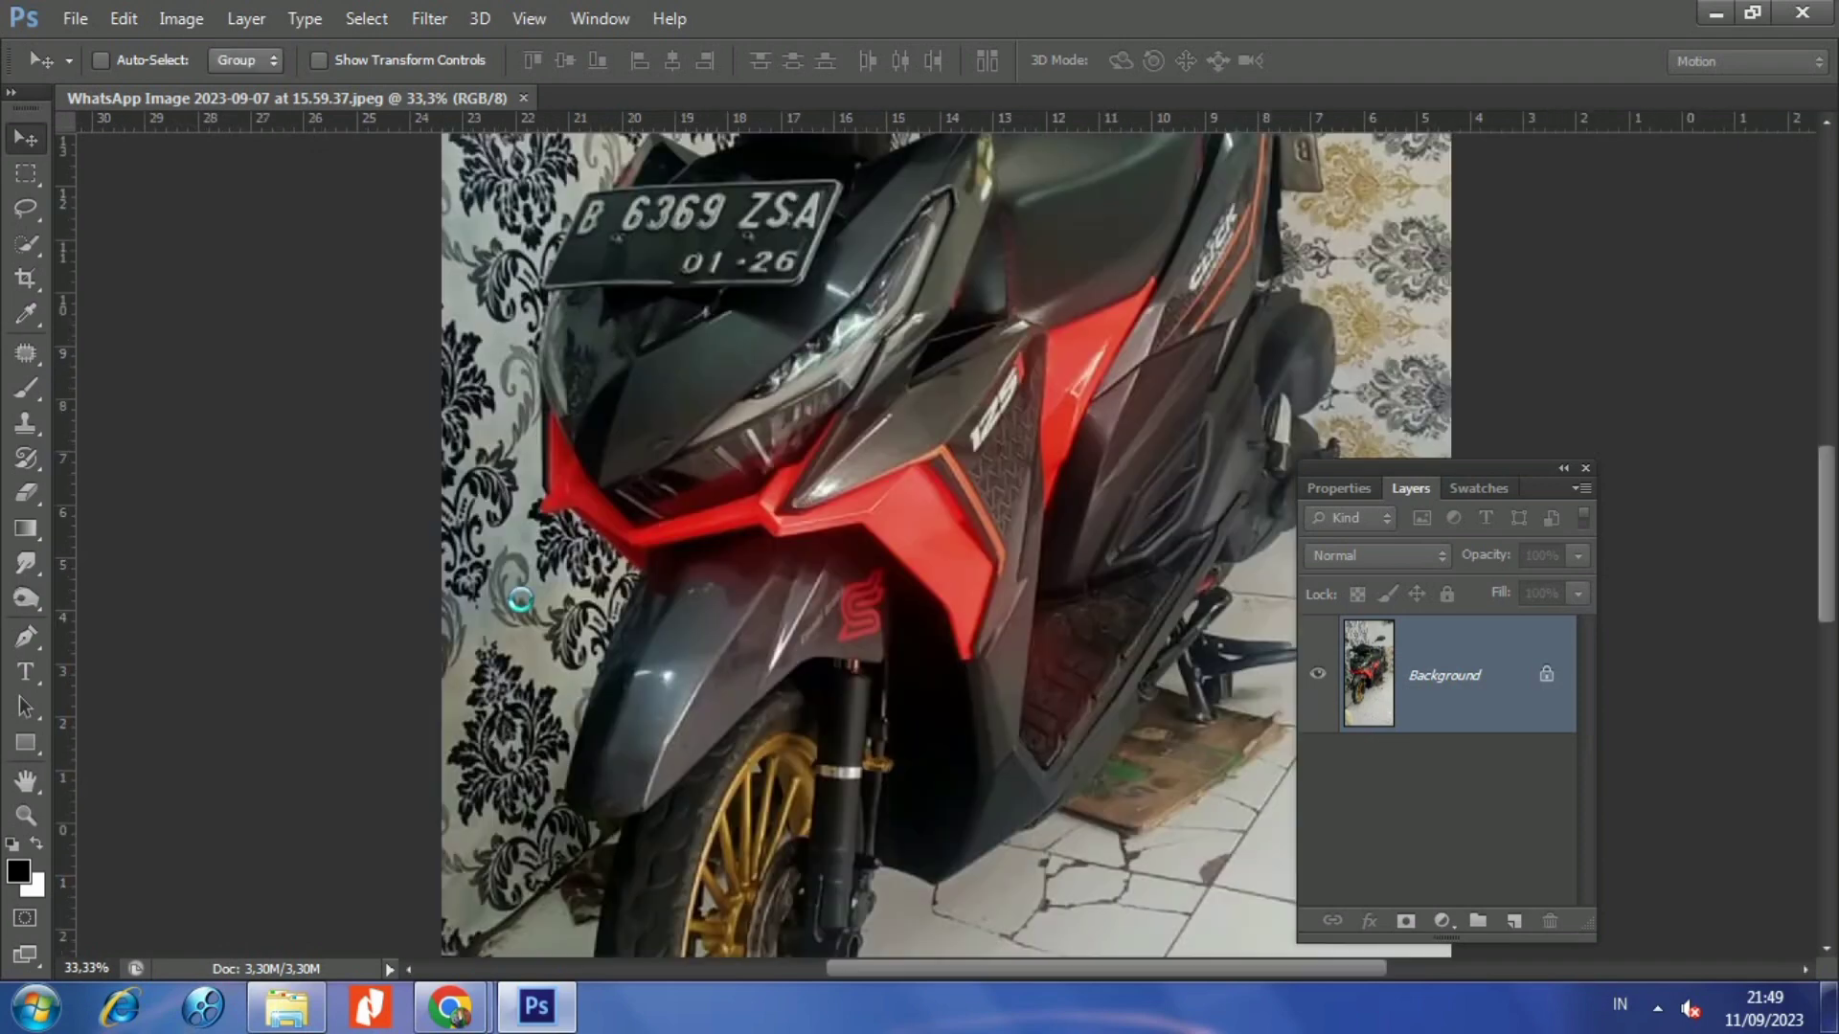
- Zoom in and trace a closed Pen path around the dark front mudguard
scroll(613, 469, down, 2)
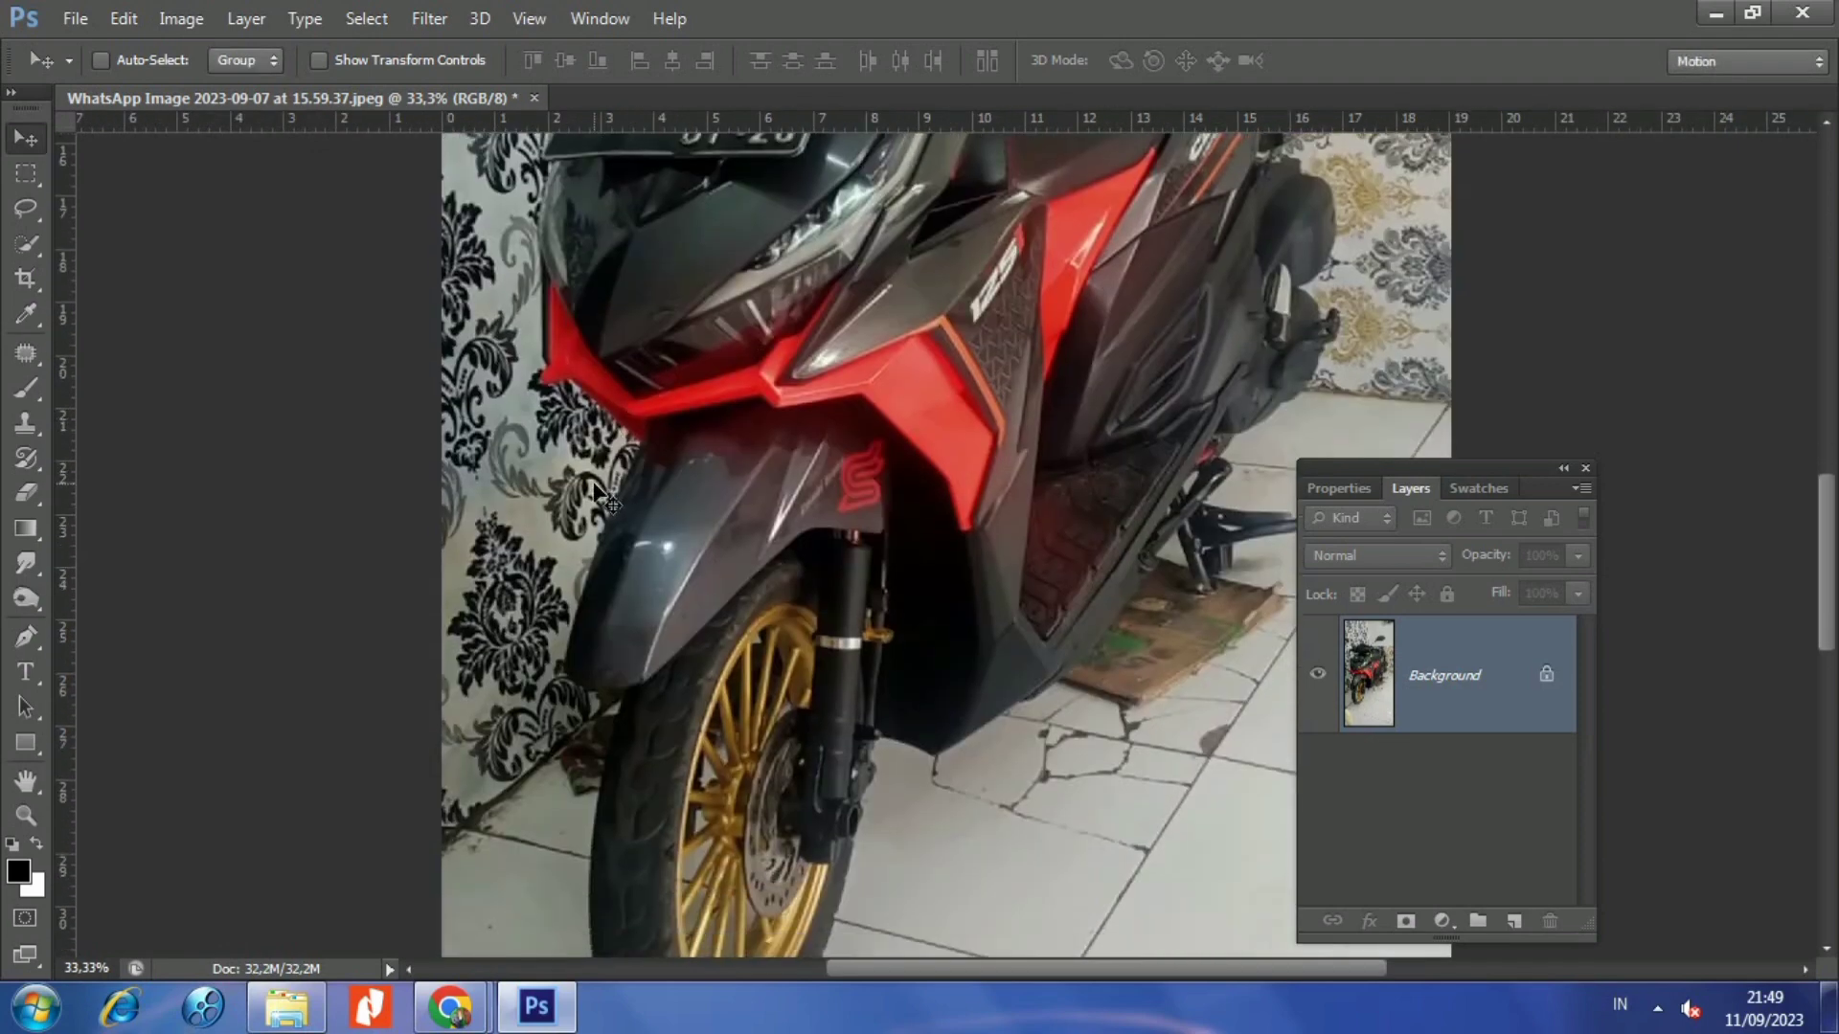
key(ctrl+plus)
key(ctrl+plus)
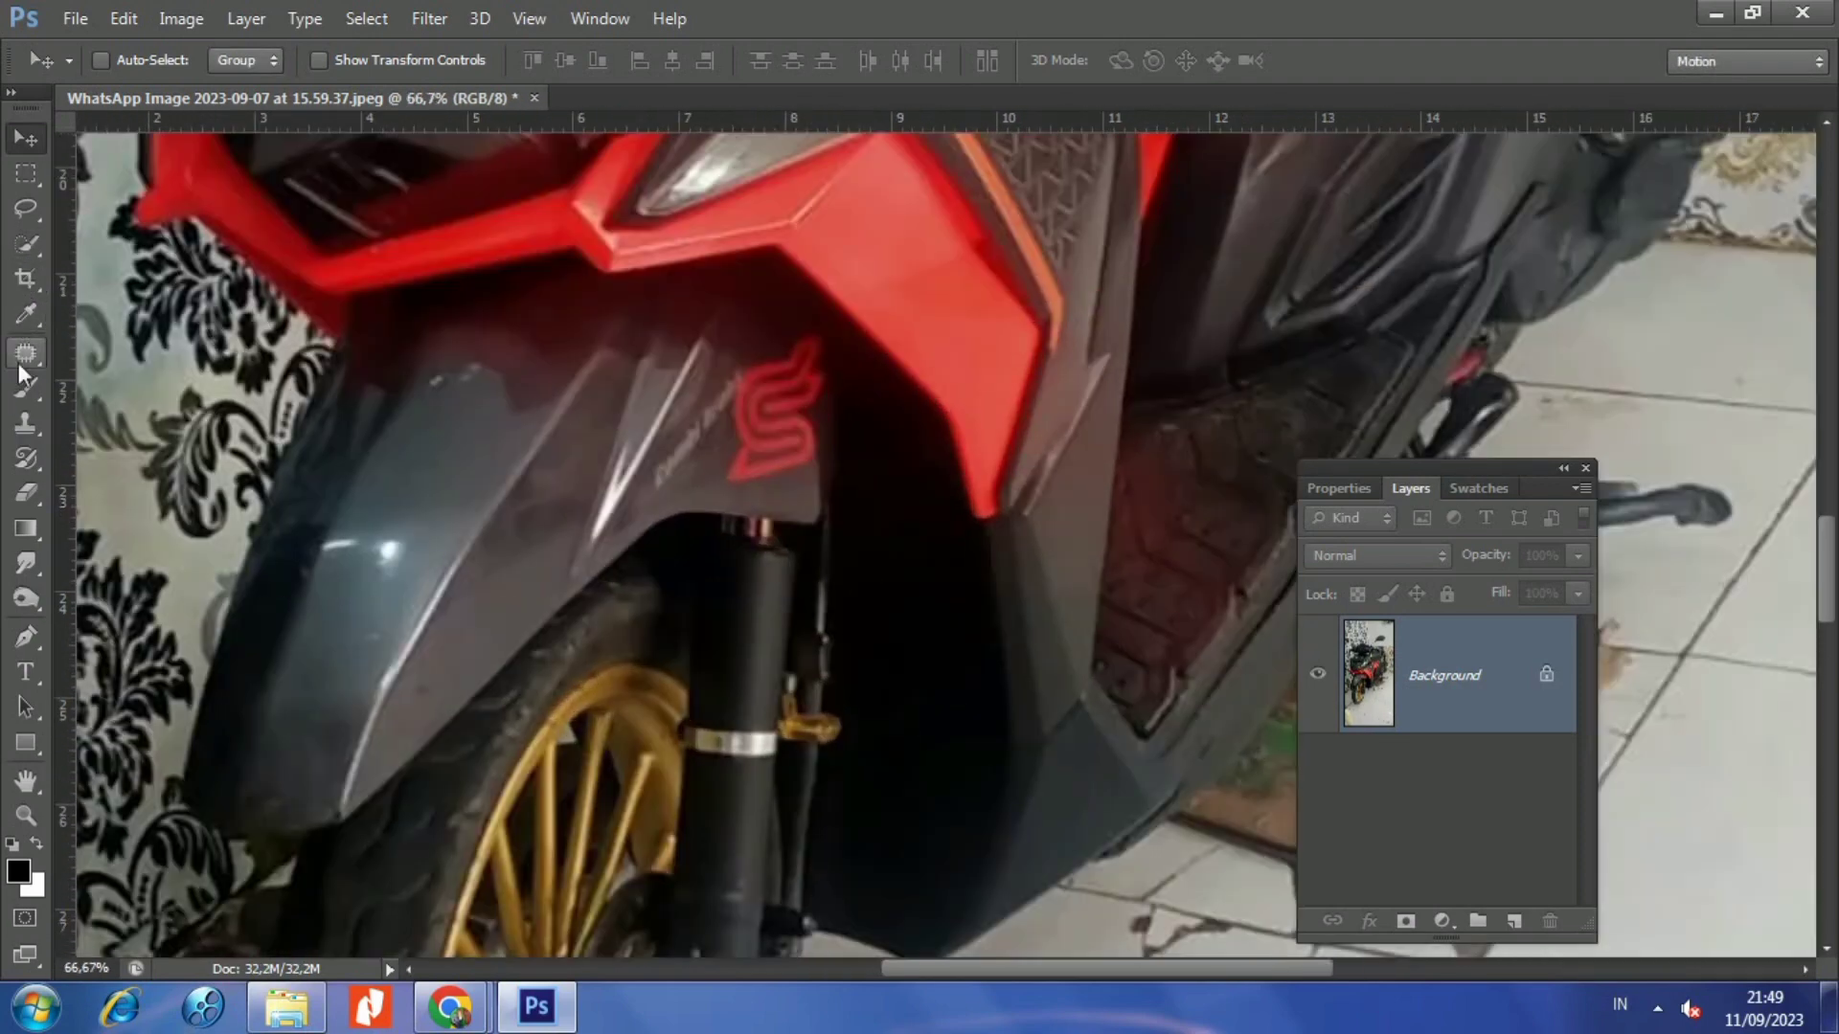
click(27, 637)
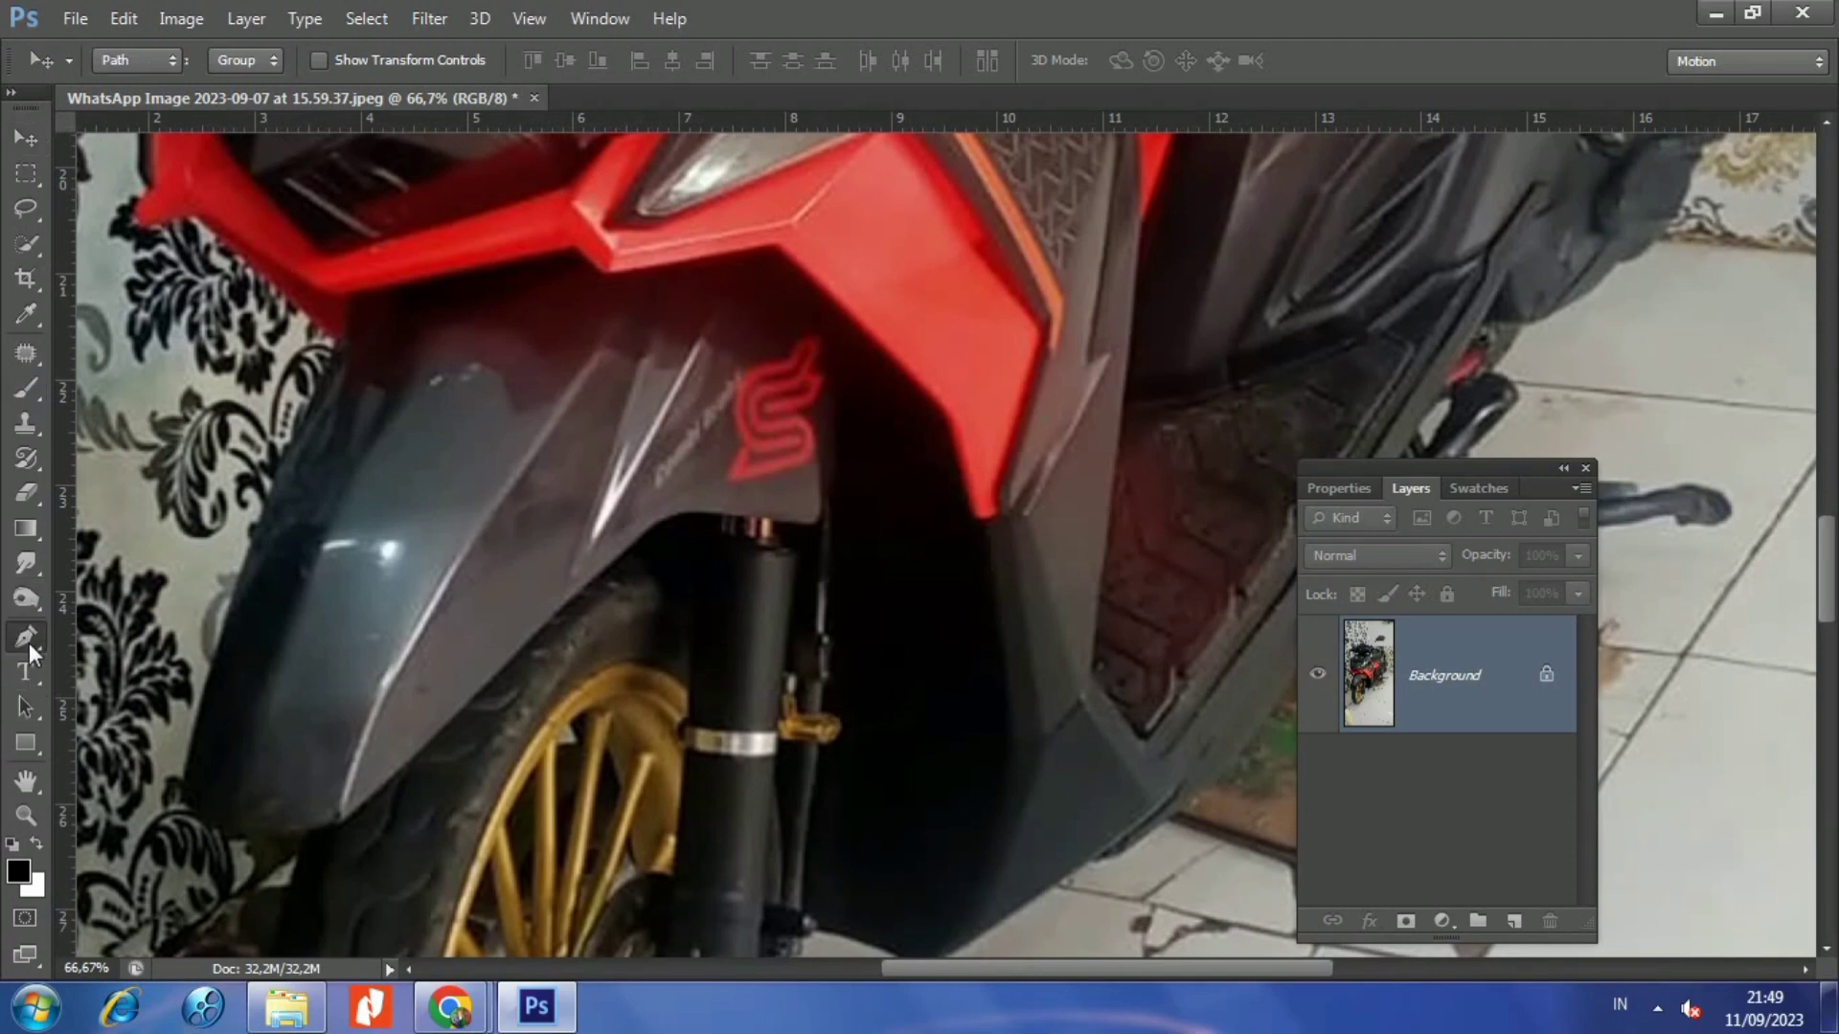
scroll(229, 182, down, 2)
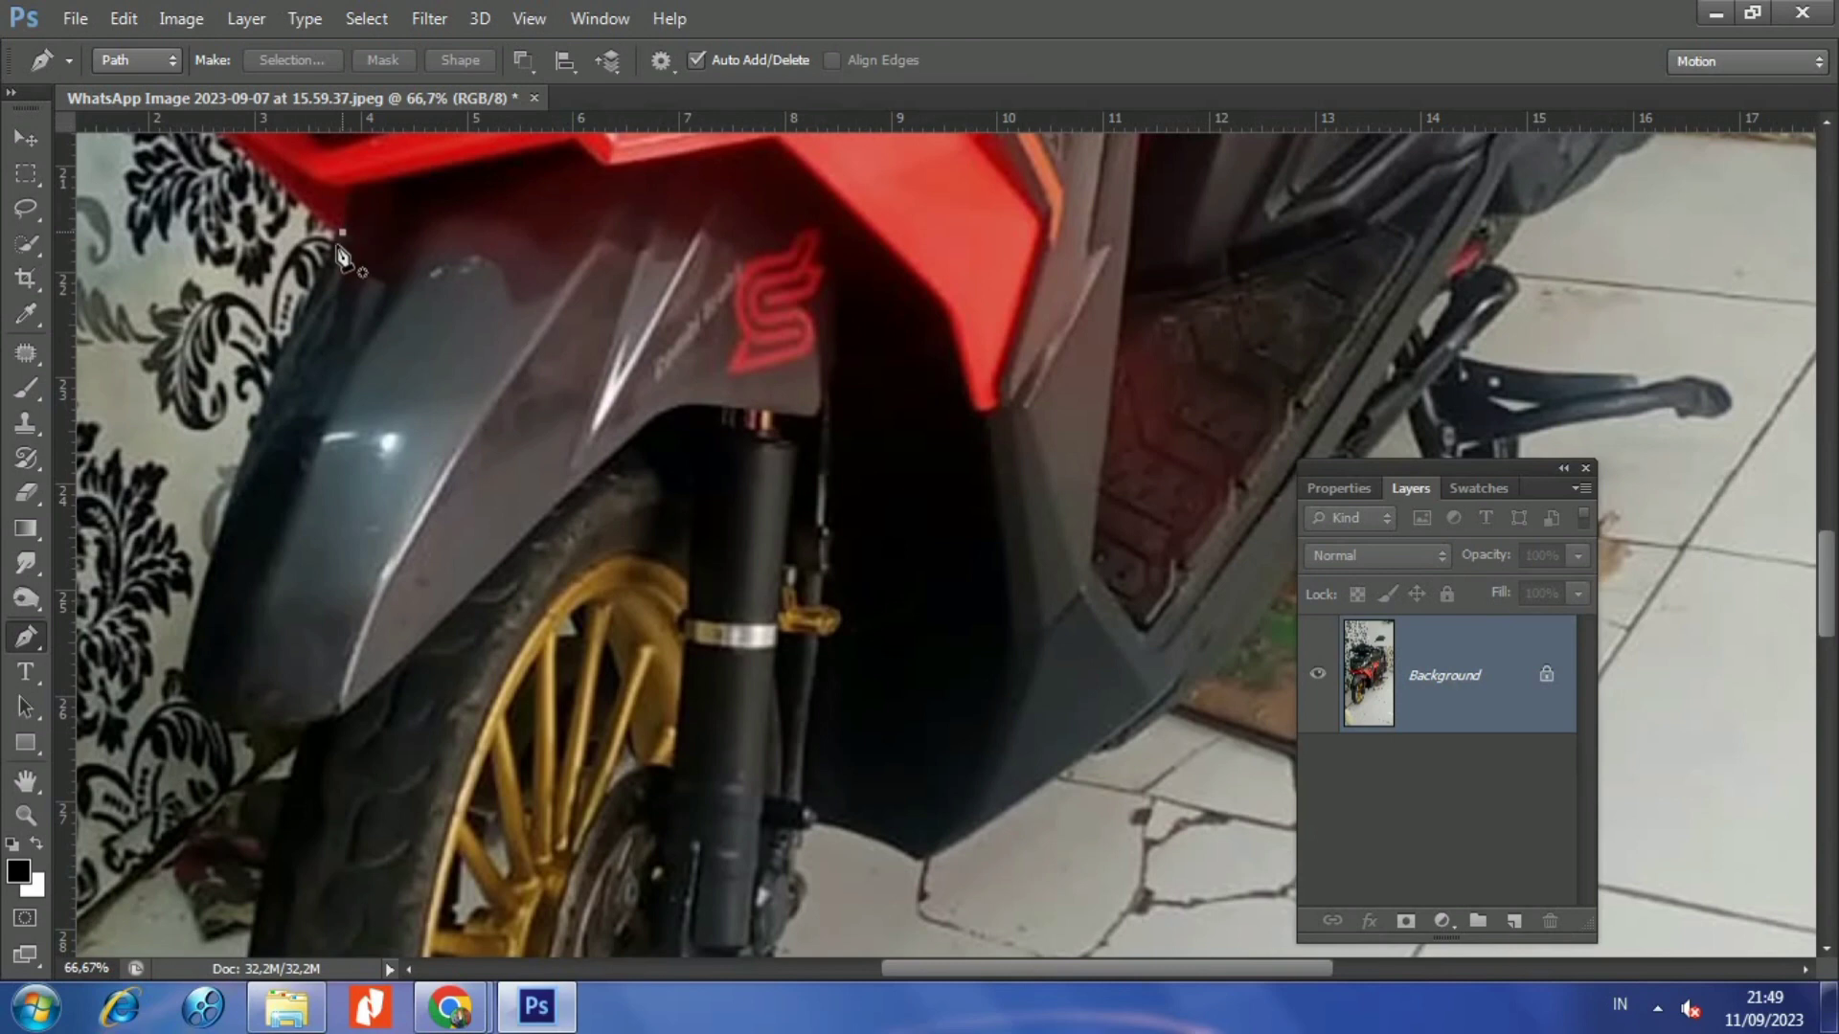
drag(188, 652, 196, 737)
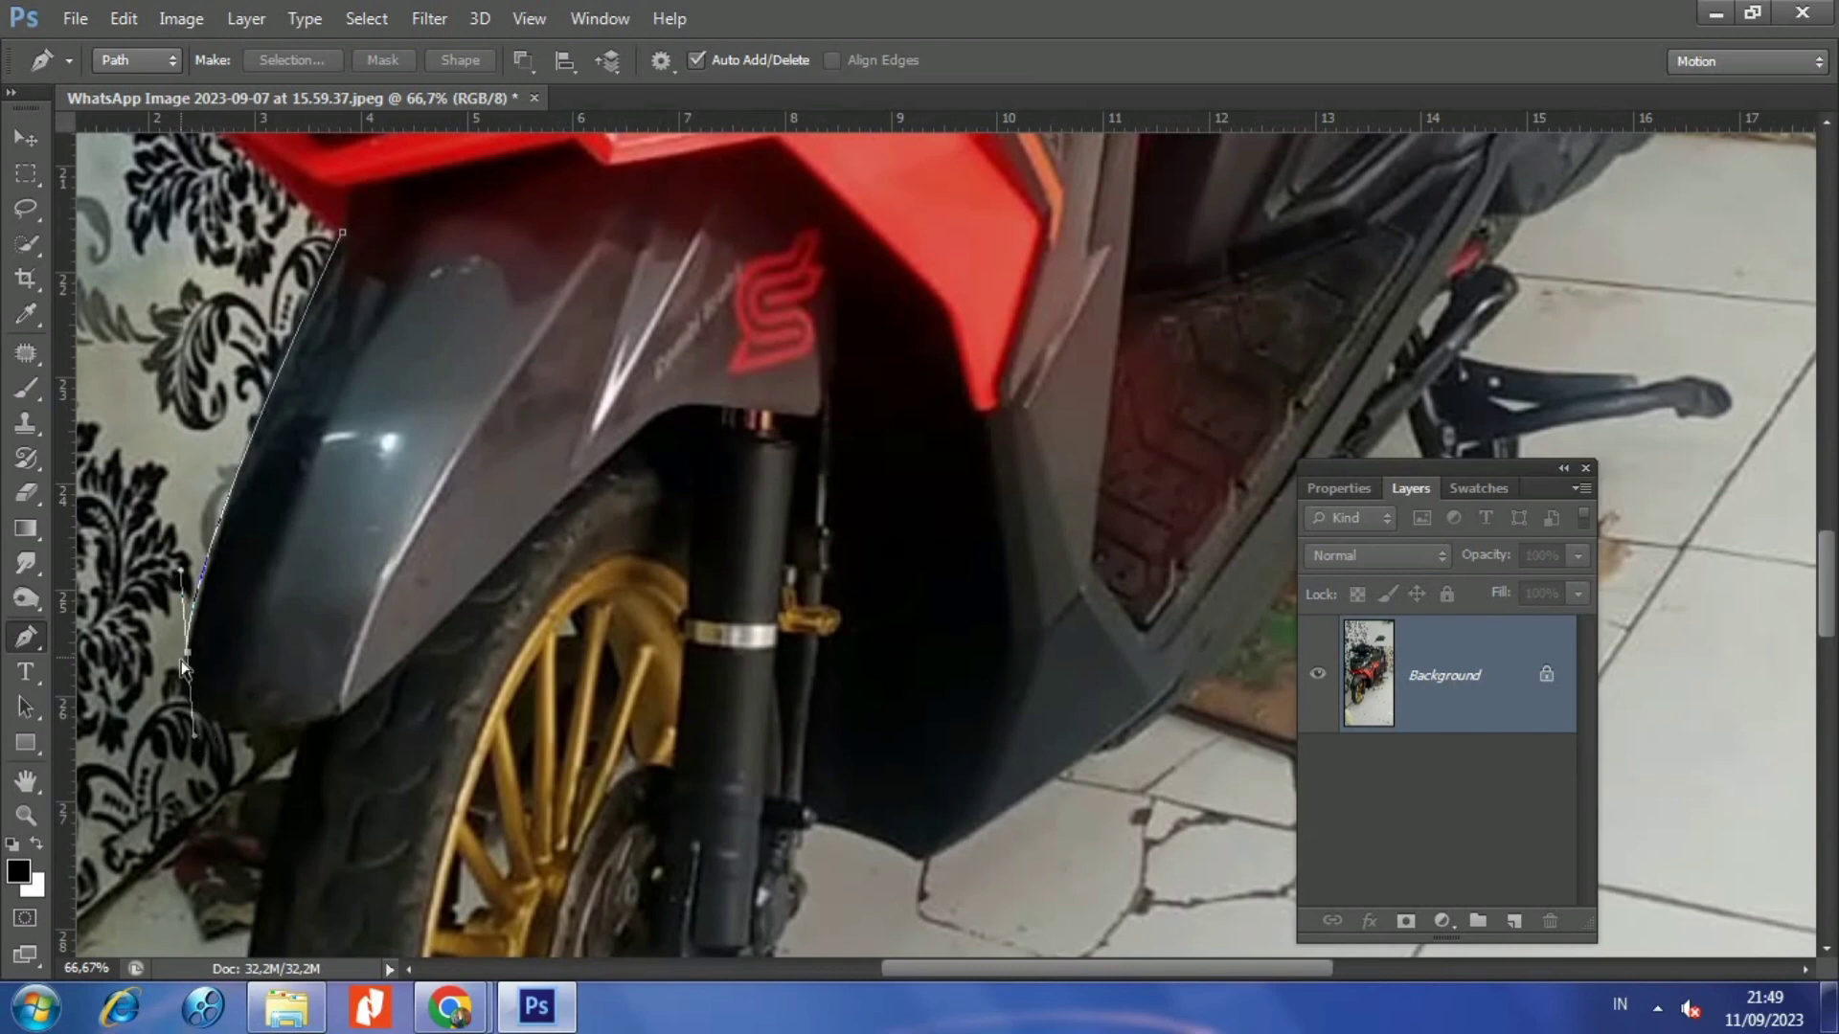
drag(190, 661, 186, 676)
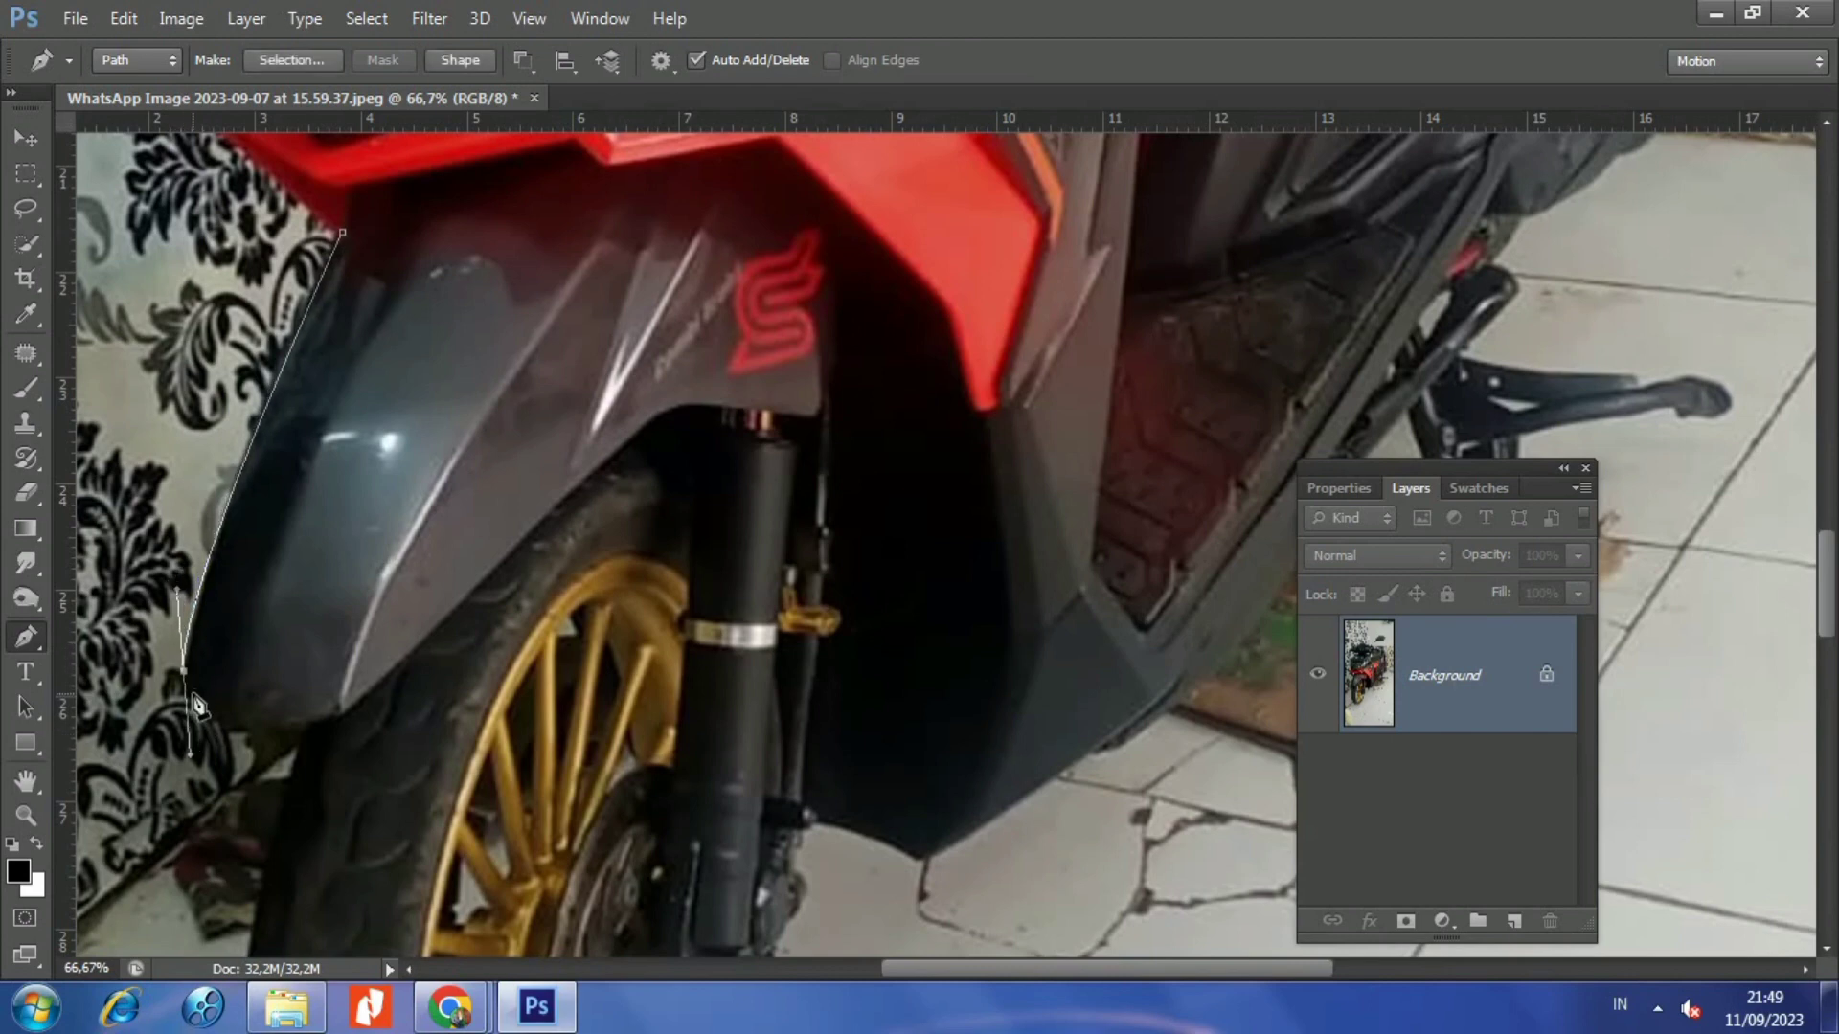
drag(345, 710, 398, 686)
drag(249, 744, 213, 760)
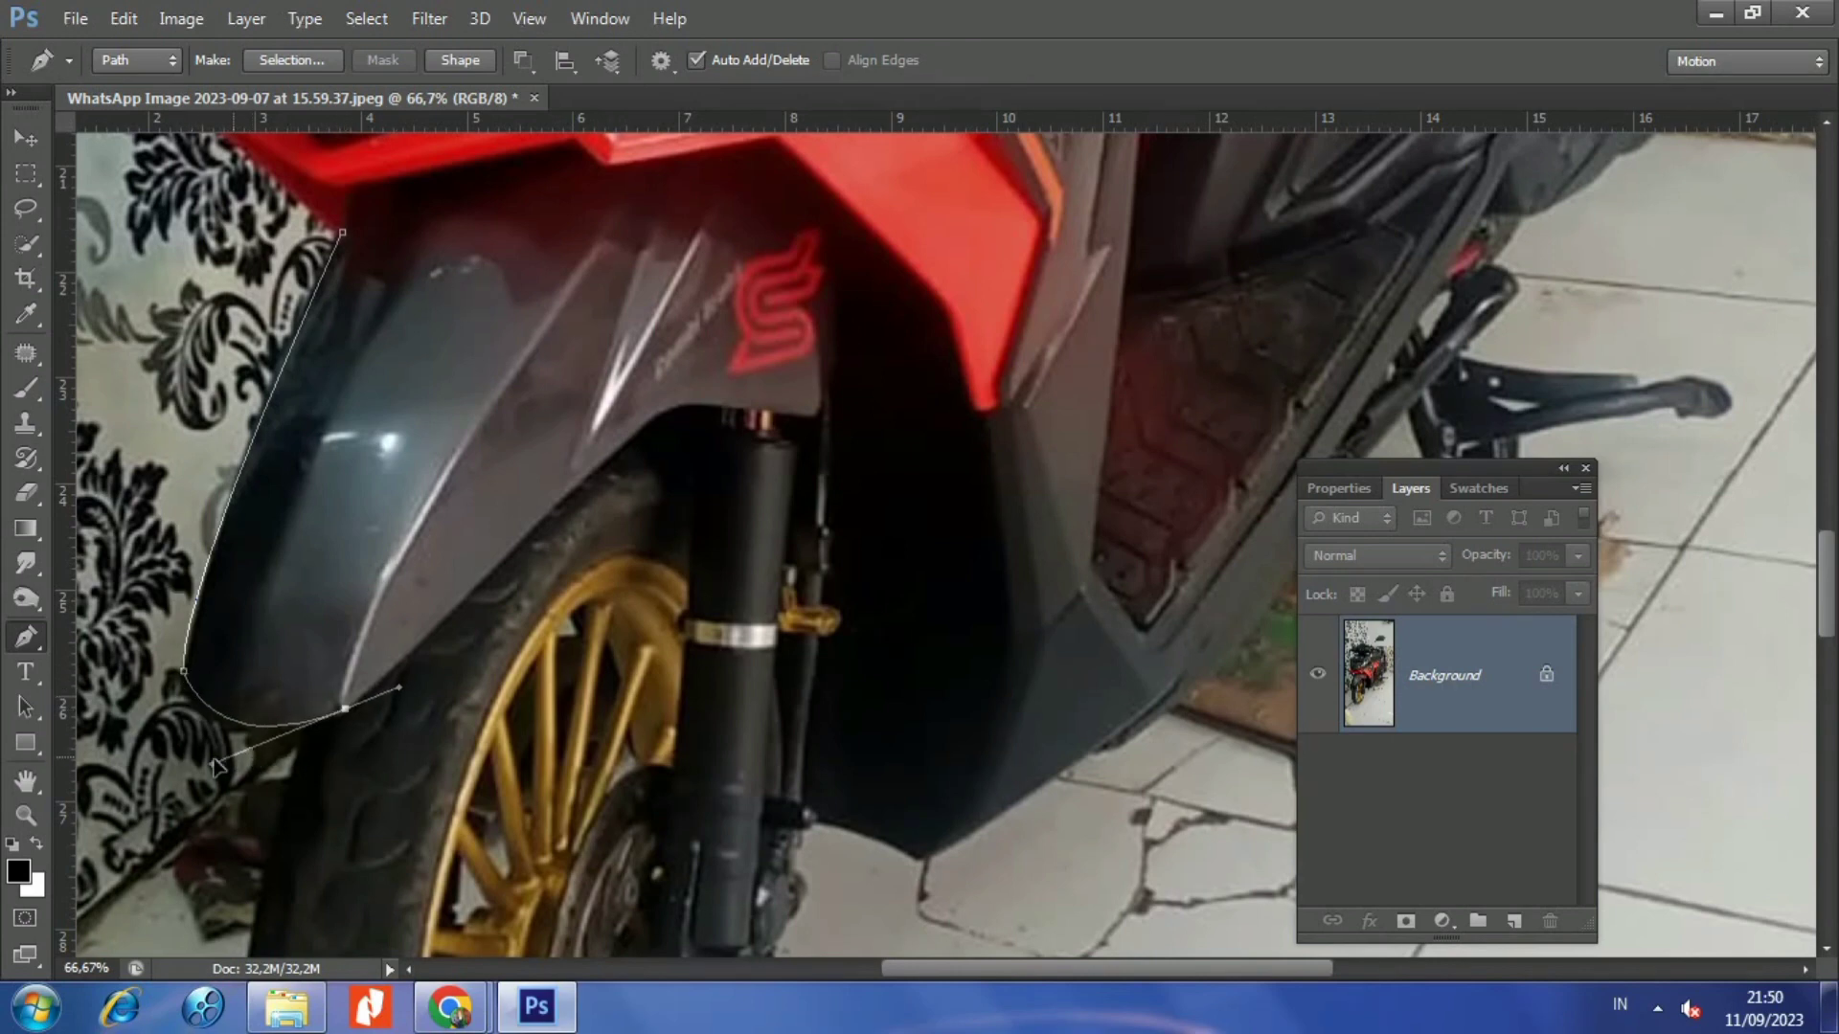
click(627, 440)
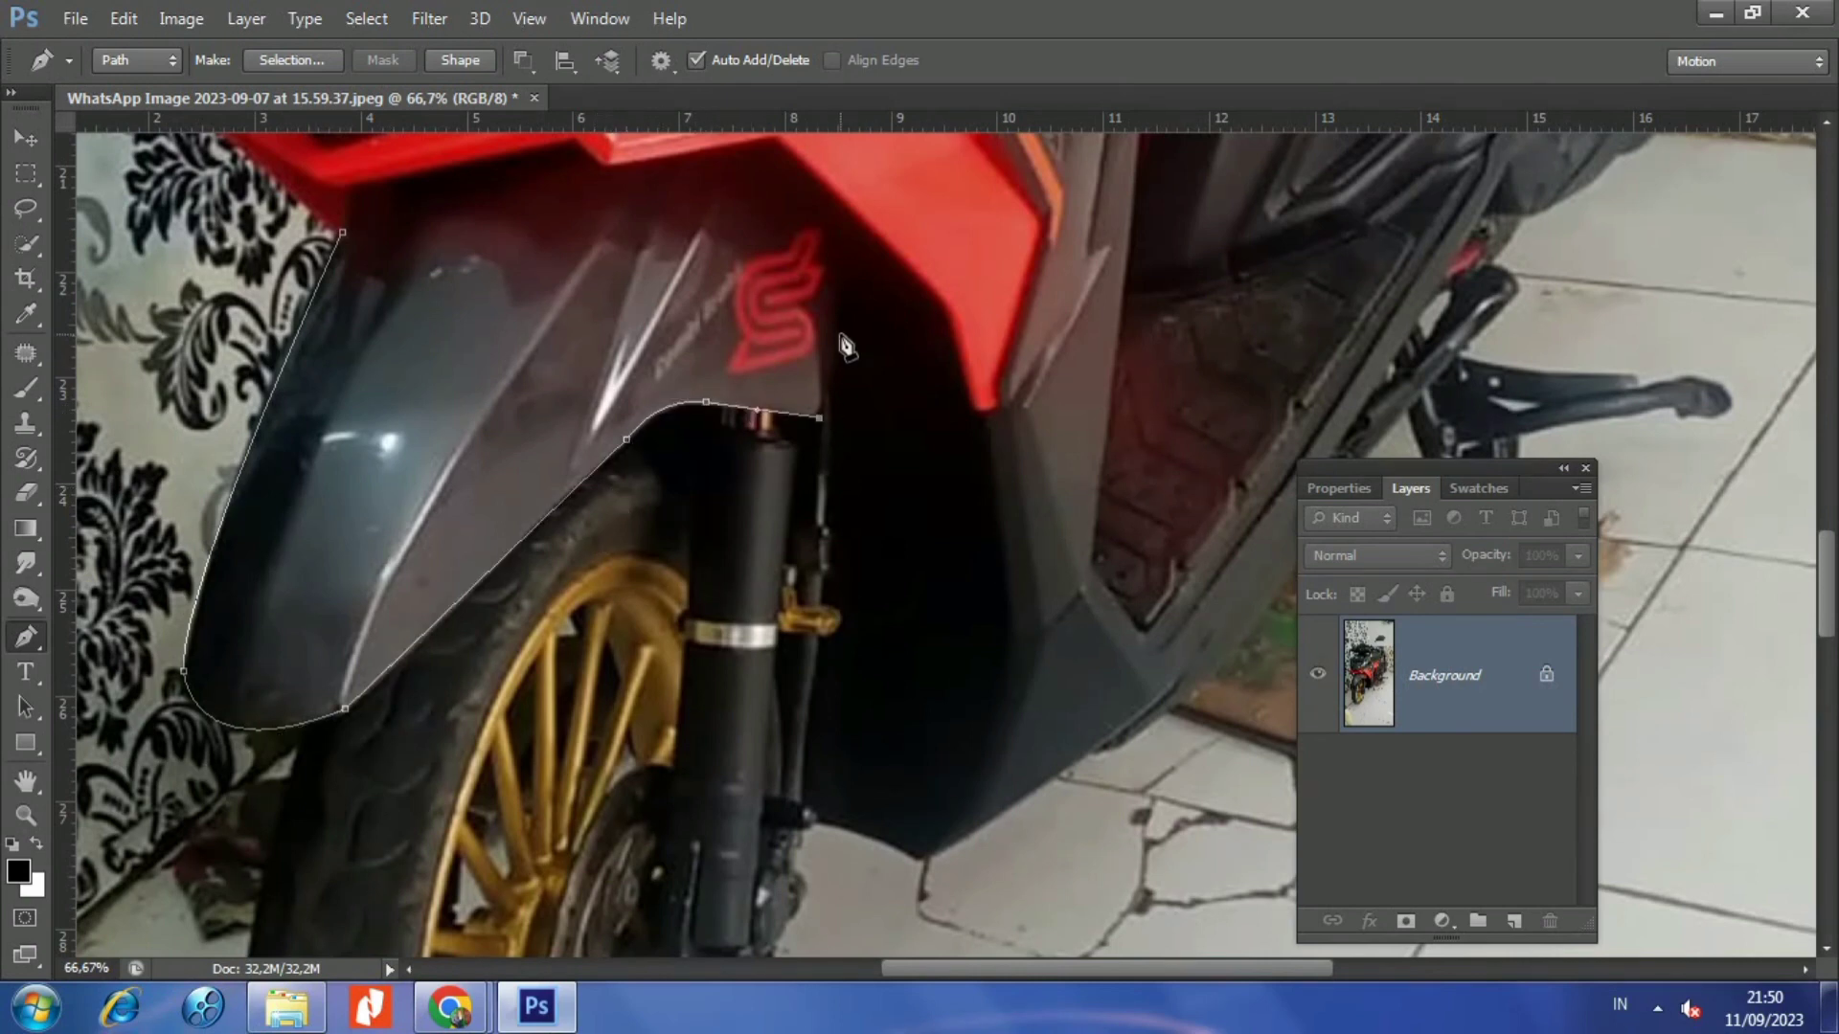
click(784, 151)
- Convert the mudguard path to a selection with 0 feather and copy it to Layer 1
click(342, 232)
click(291, 59)
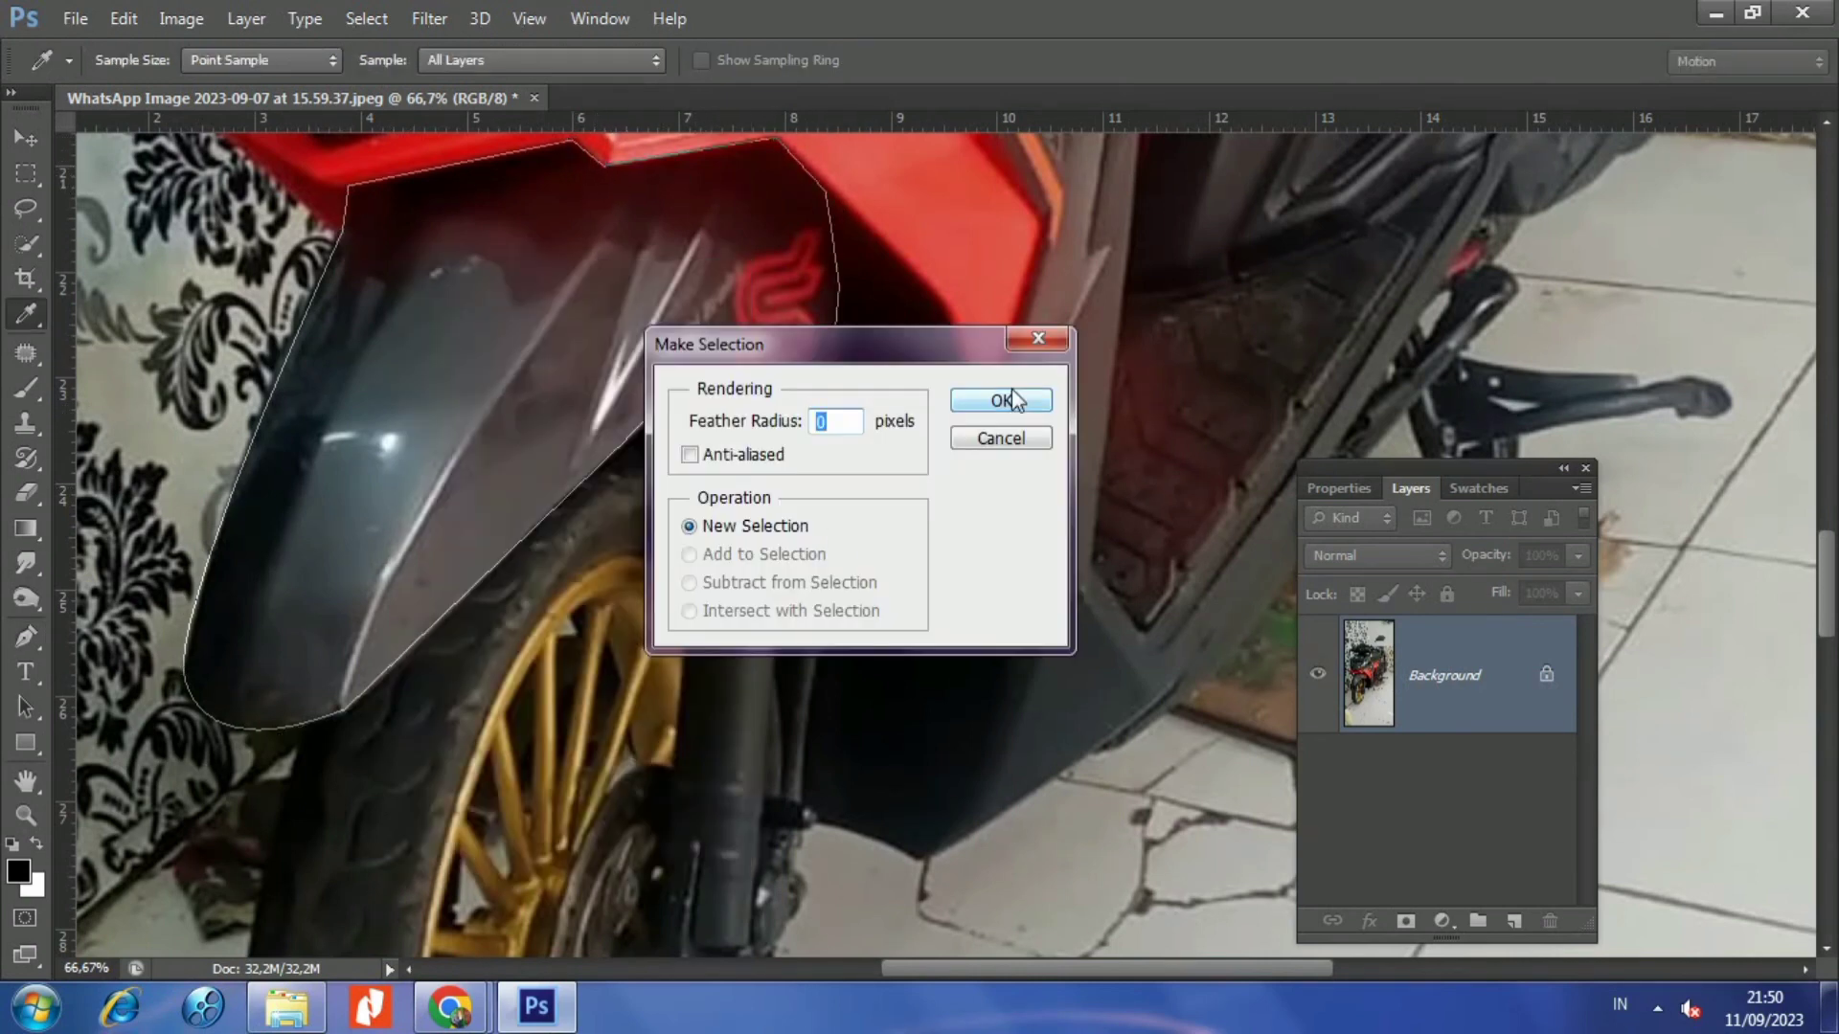
click(1012, 389)
key(w)
key(ctrl+j)
- Trace the front cowl's top edge, side panel and headlight edges with the Pen tool
key(p)
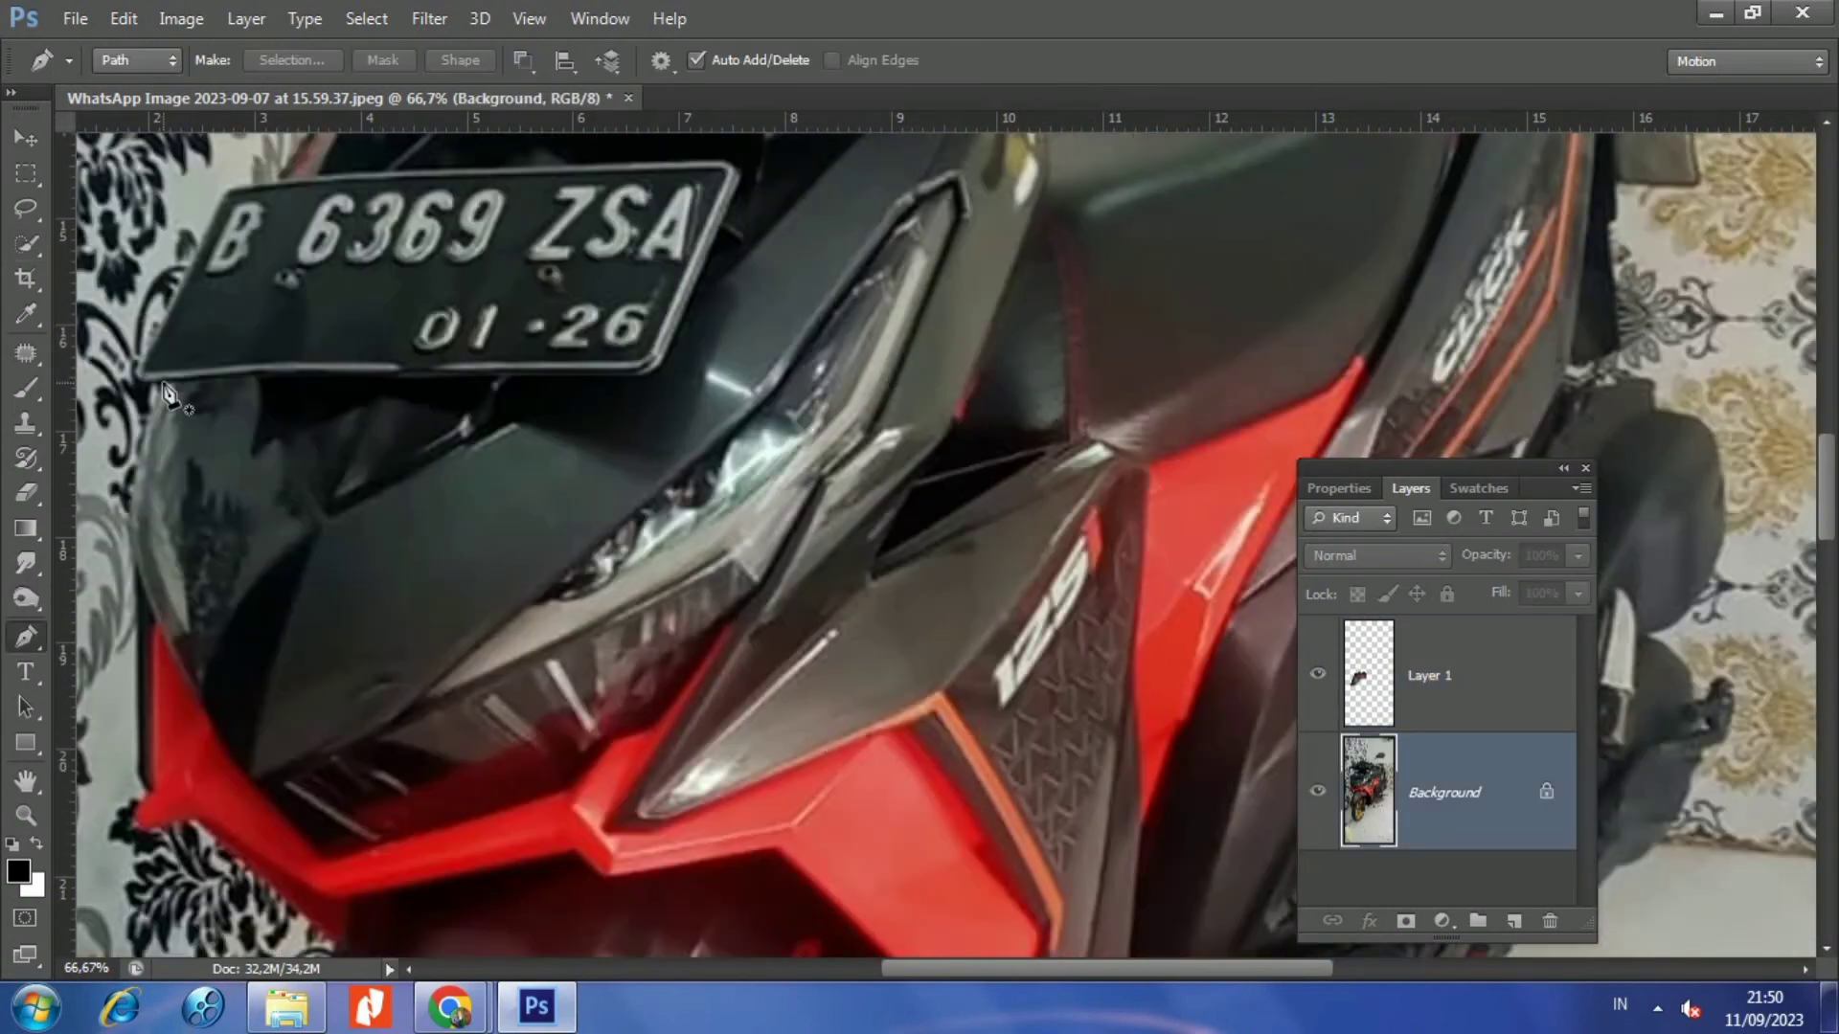
click(454, 330)
drag(780, 335, 839, 358)
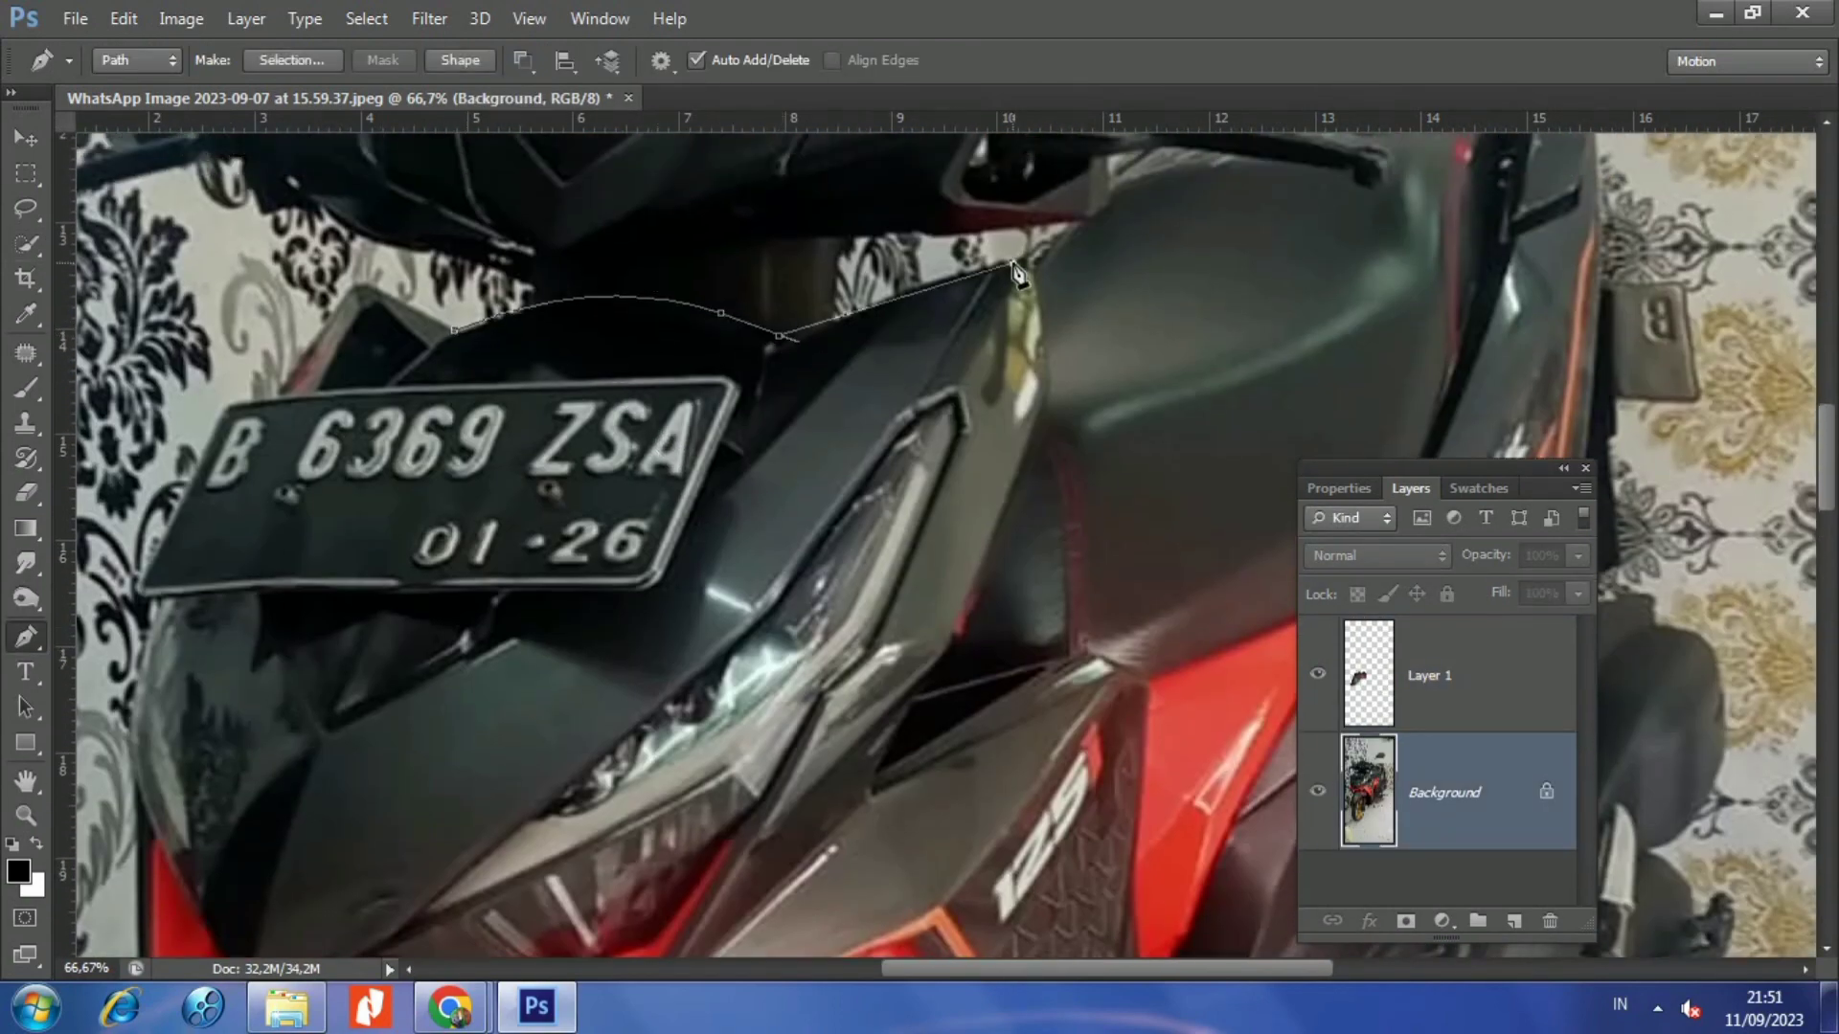
drag(1013, 262, 1050, 267)
click(958, 627)
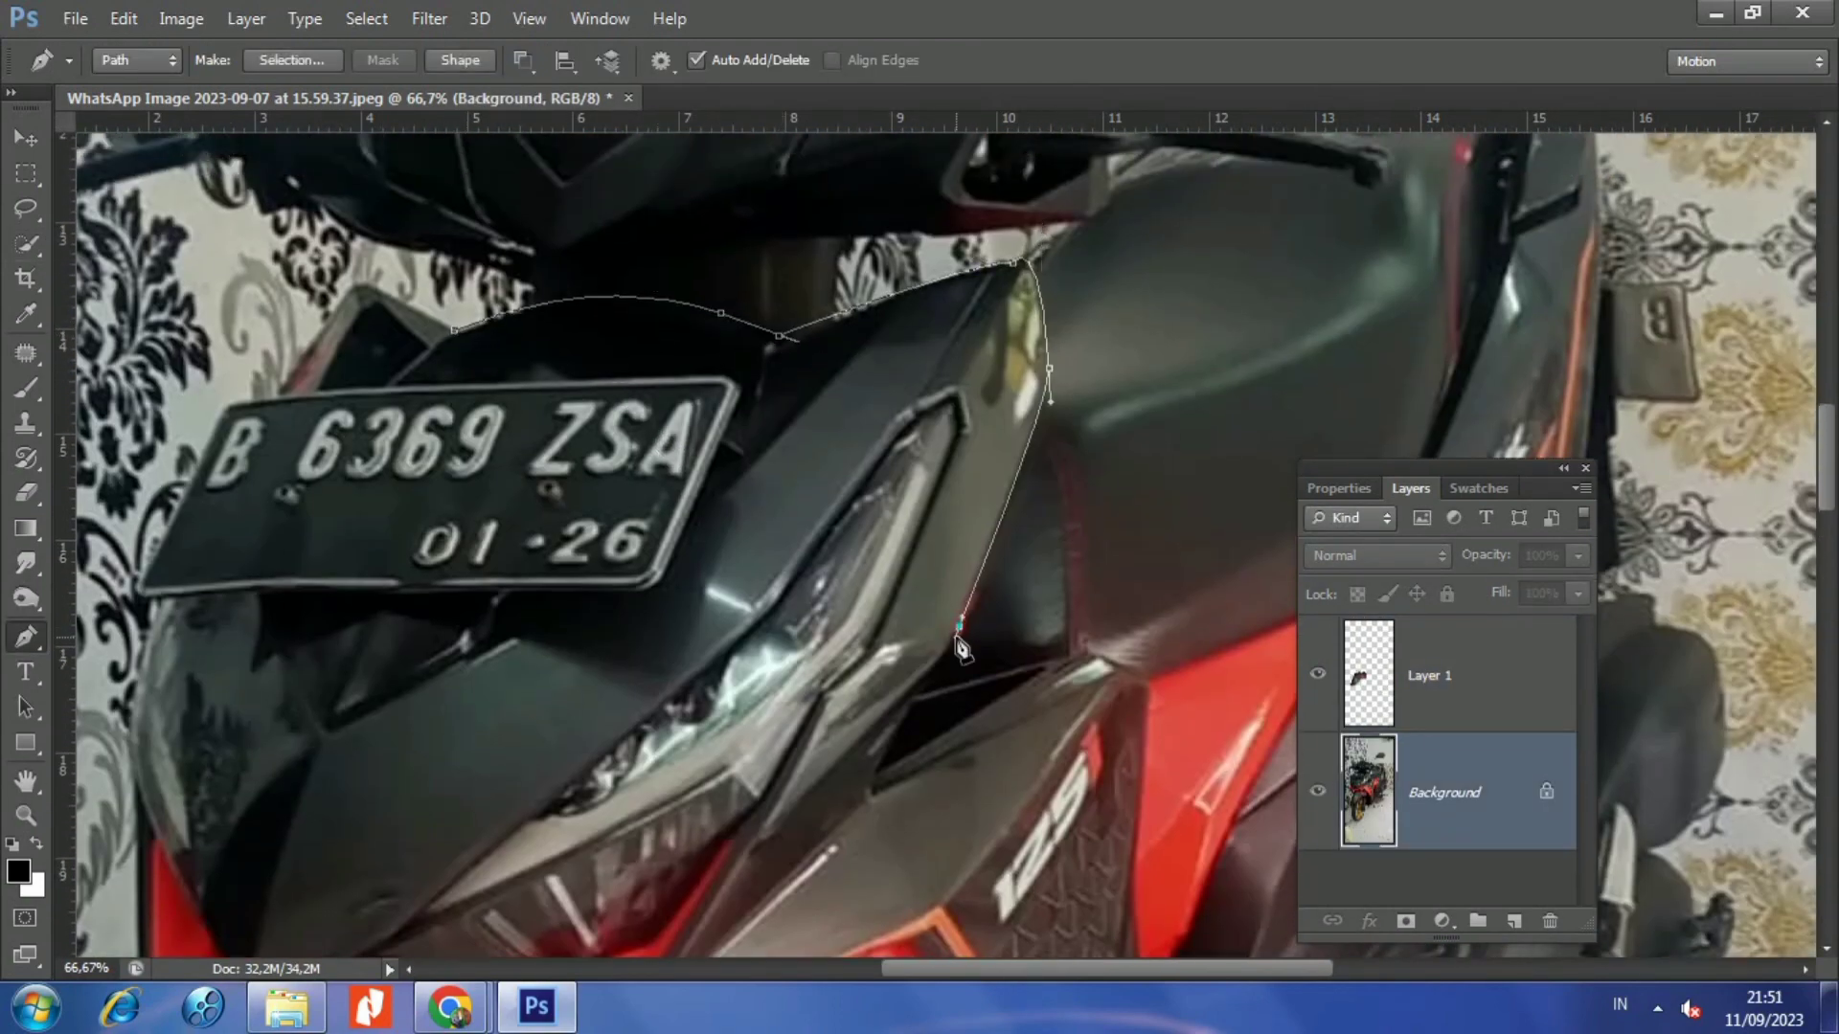
scroll(959, 627, down, 3)
click(898, 590)
click(871, 659)
drag(1085, 530, 1144, 548)
scroll(1101, 546, down, 7)
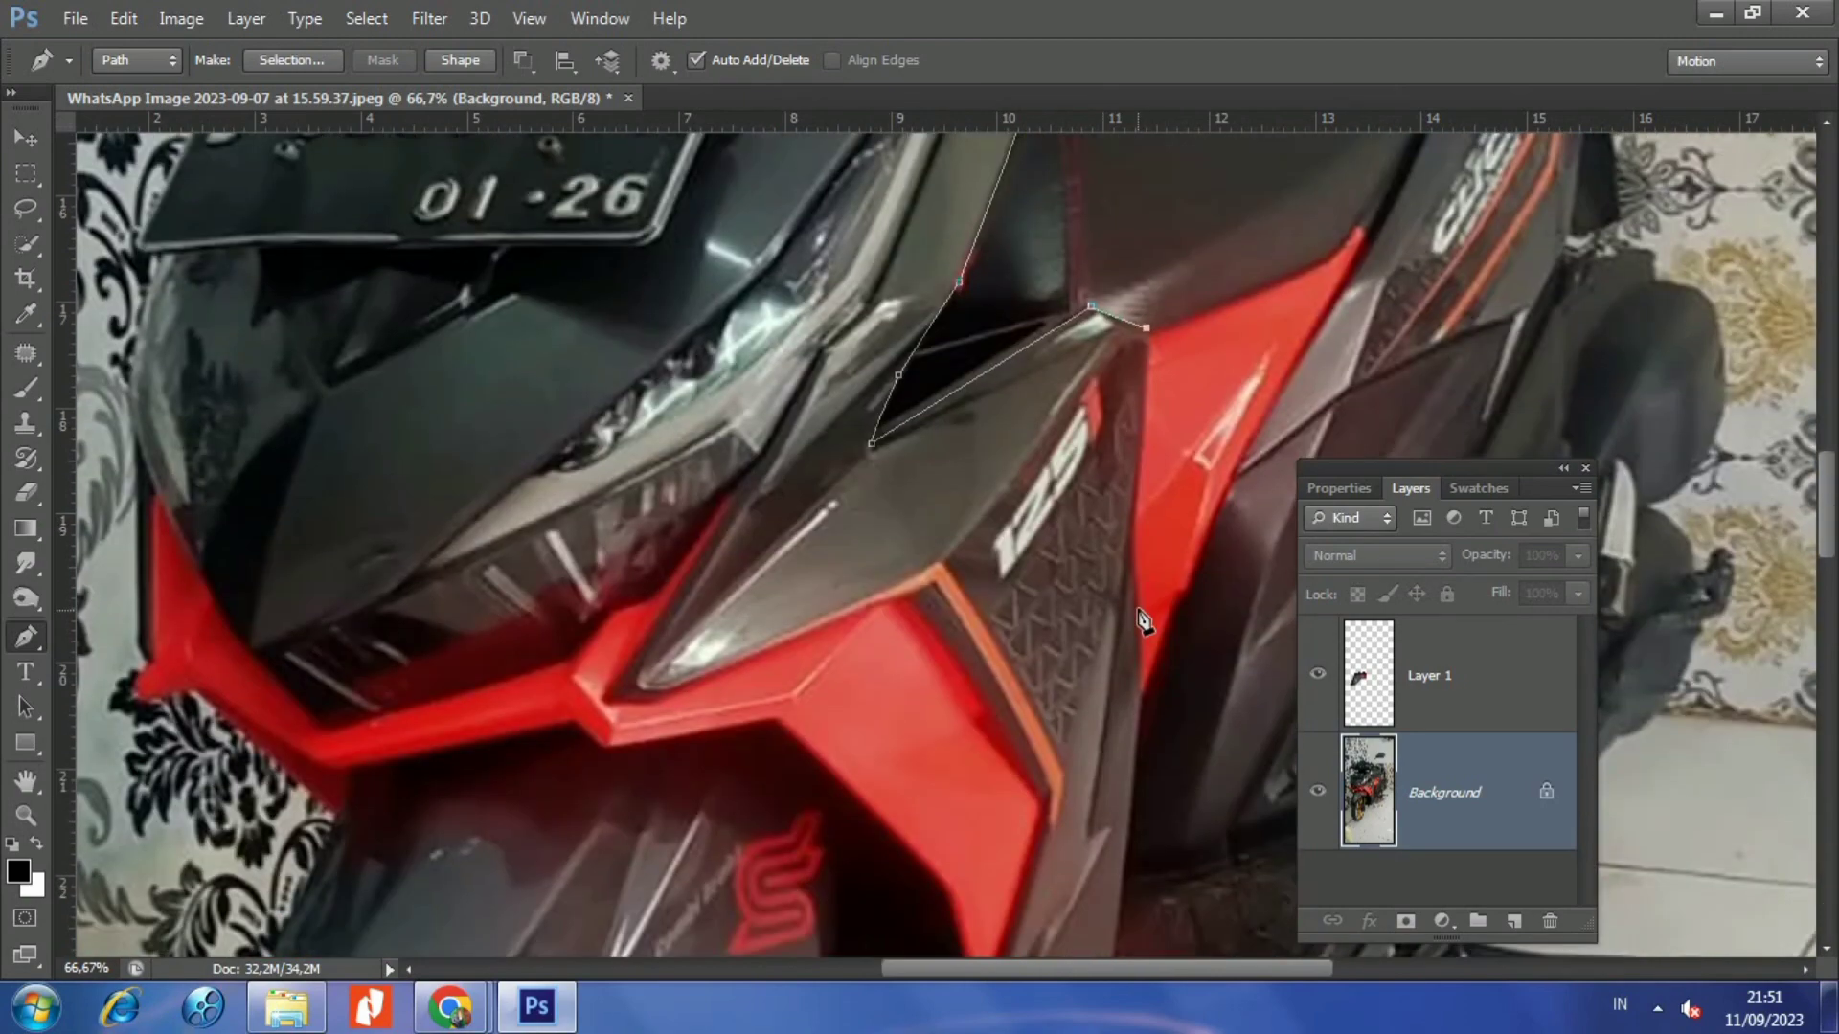
scroll(1106, 594, down, 2)
drag(1090, 635, 1113, 640)
click(910, 400)
drag(664, 496, 625, 507)
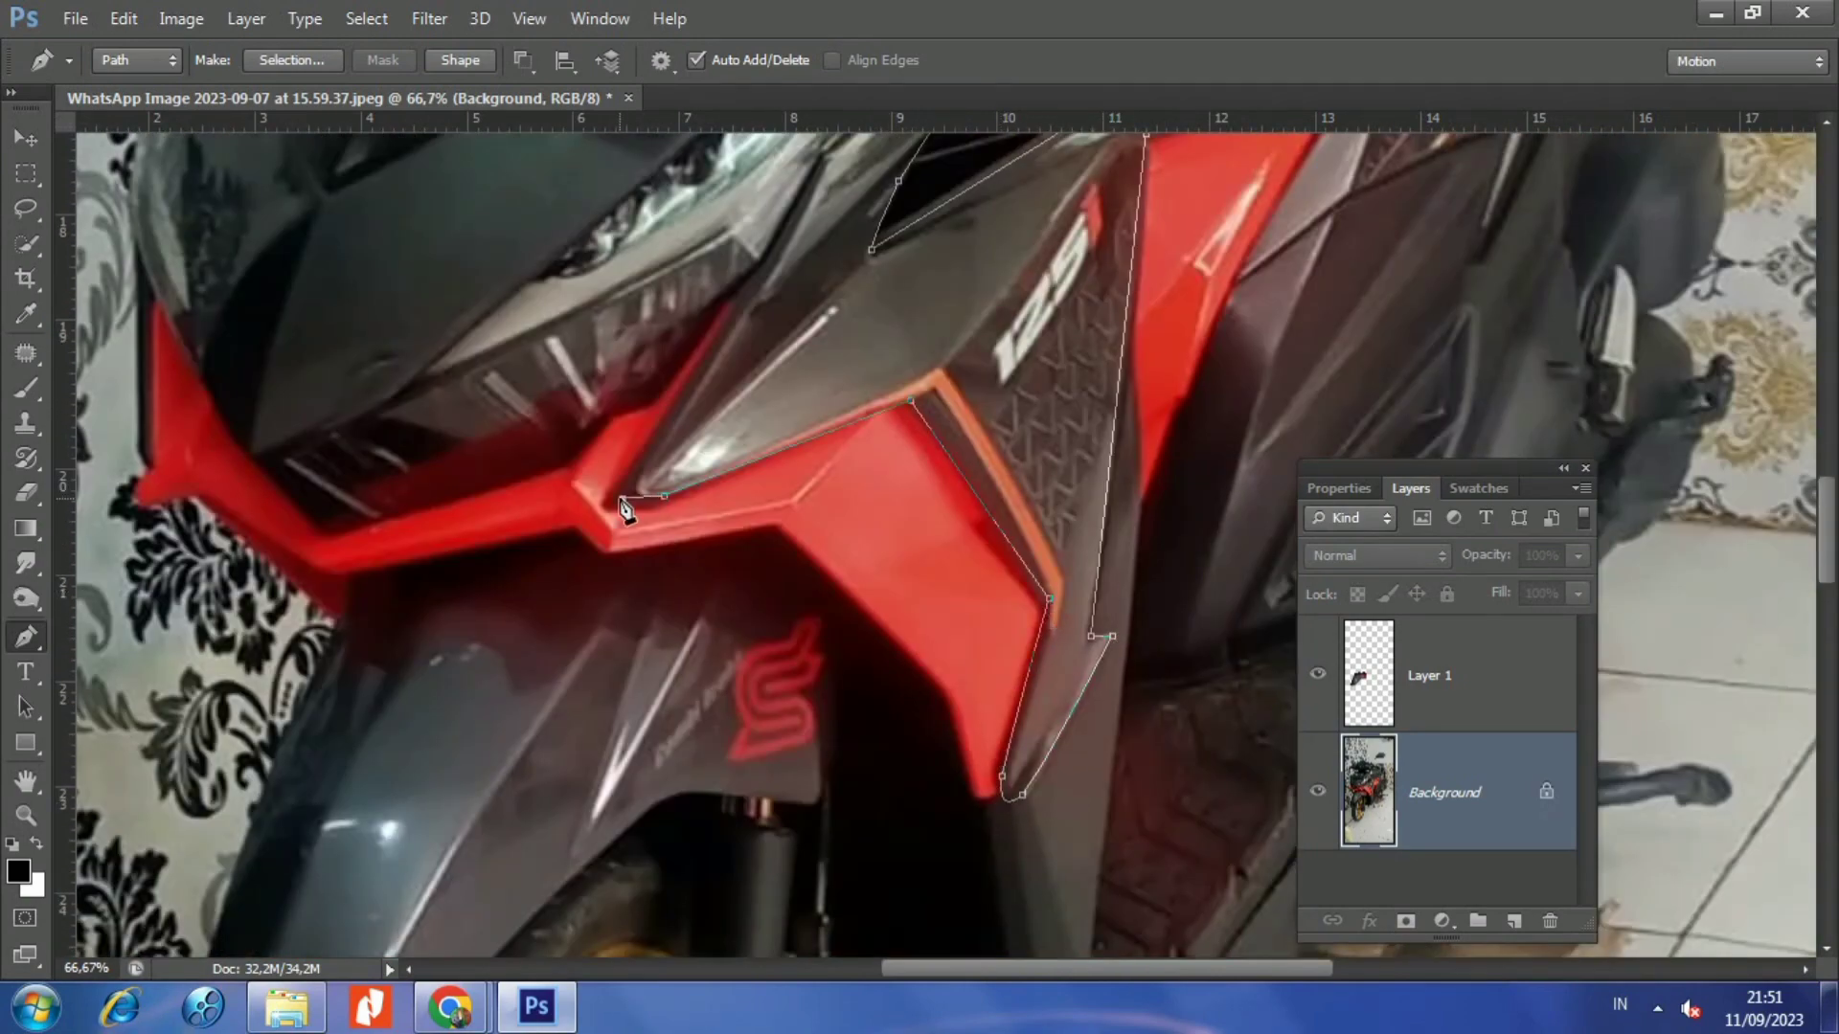
scroll(625, 504, up, 6)
click(821, 527)
click(870, 476)
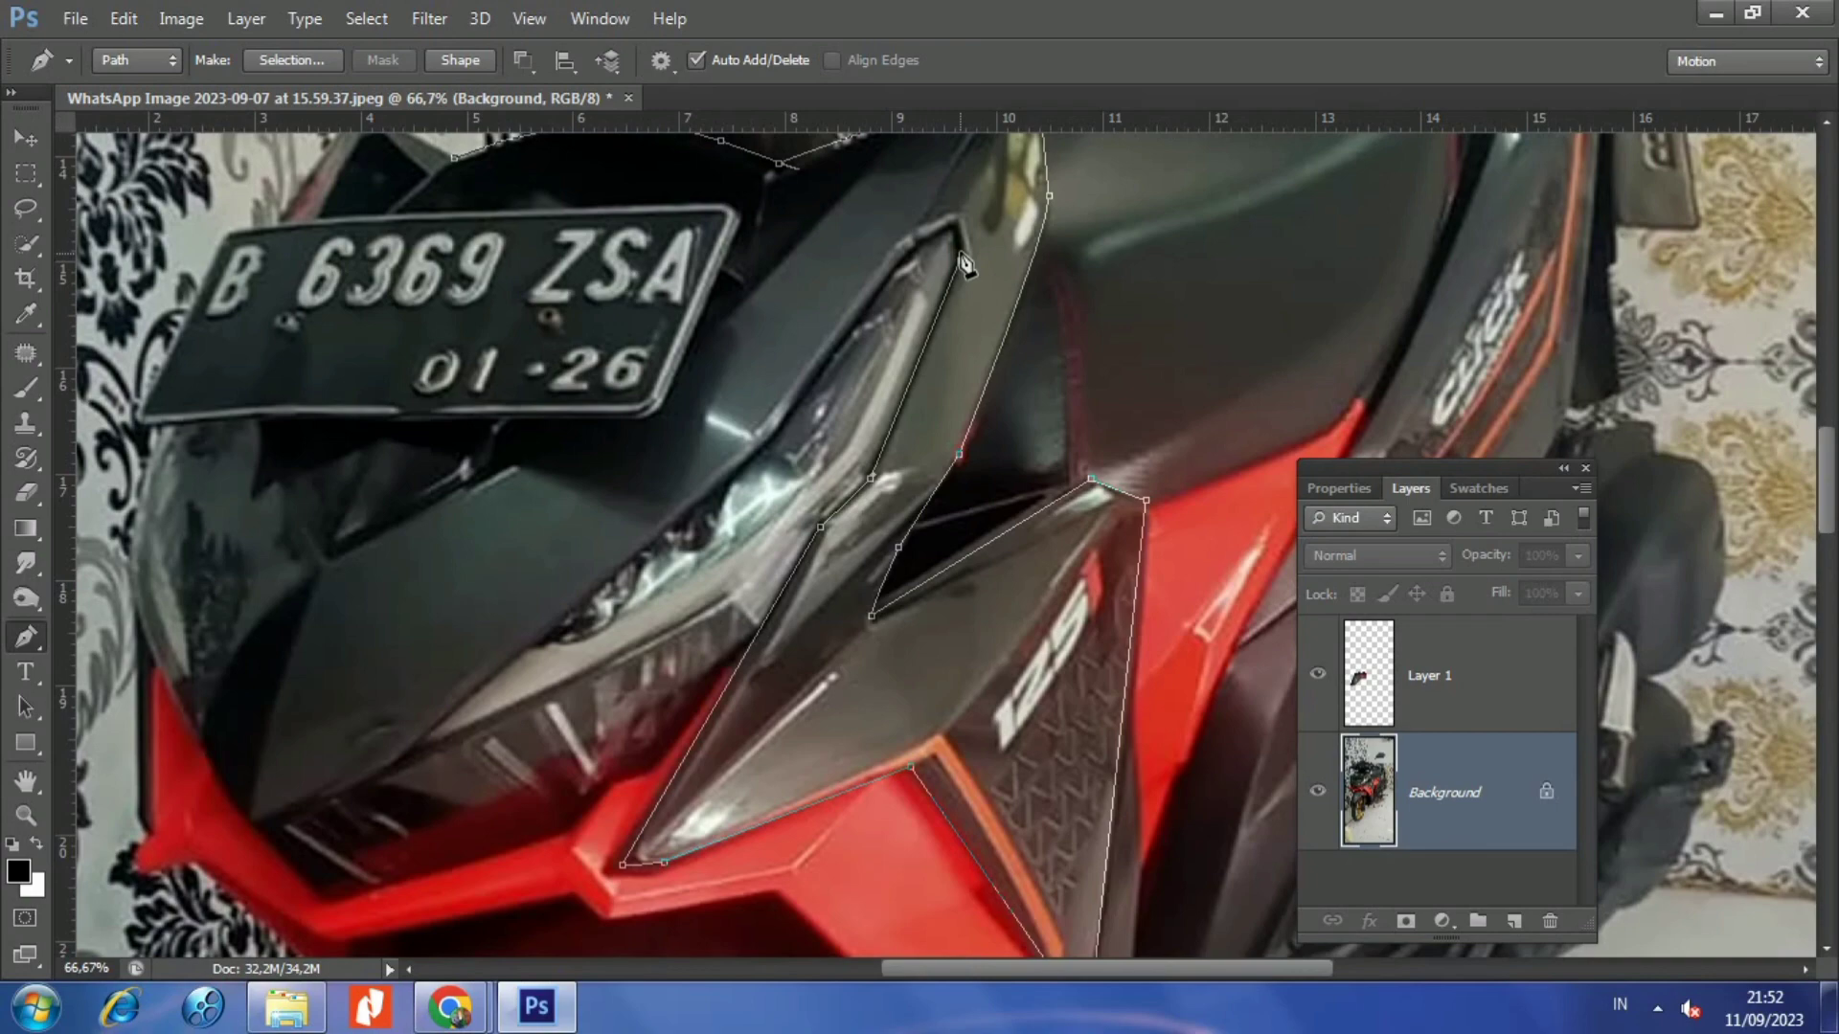
click(865, 306)
click(776, 430)
- Continue the outline around the nose and number plate and close the path
click(407, 758)
click(260, 827)
drag(221, 781, 206, 752)
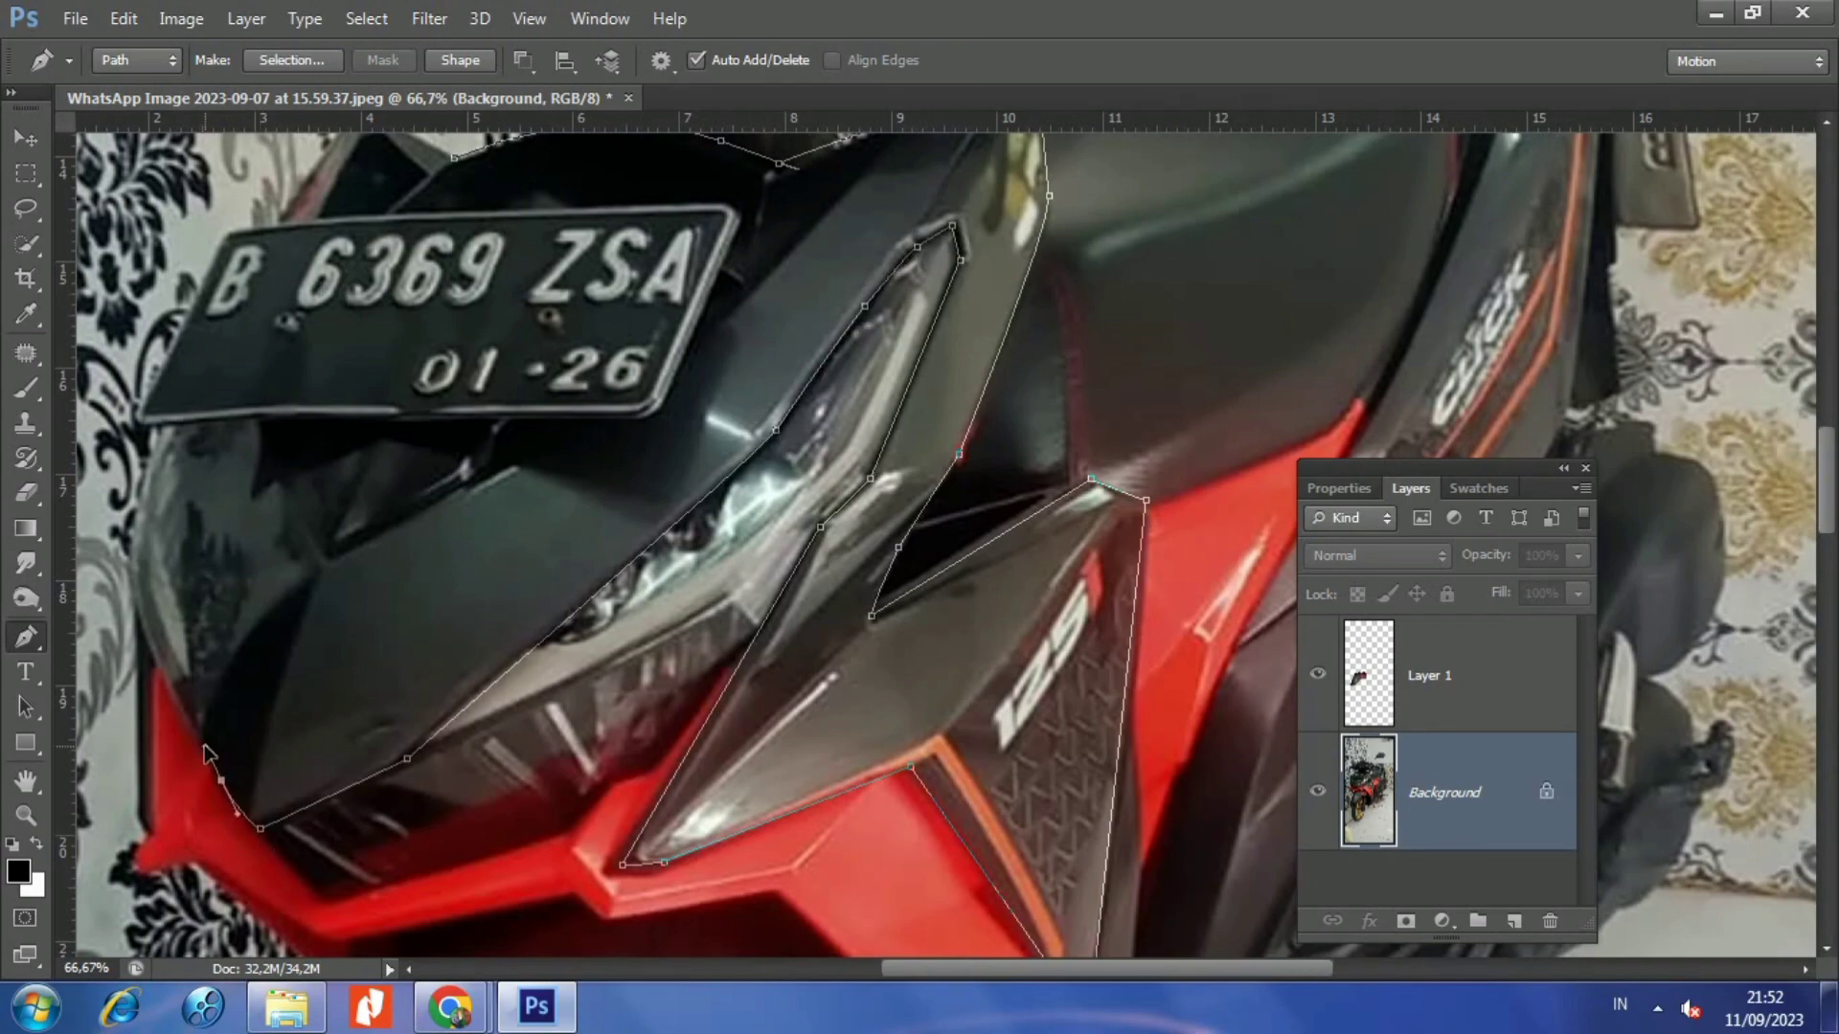
click(150, 464)
click(172, 424)
click(554, 419)
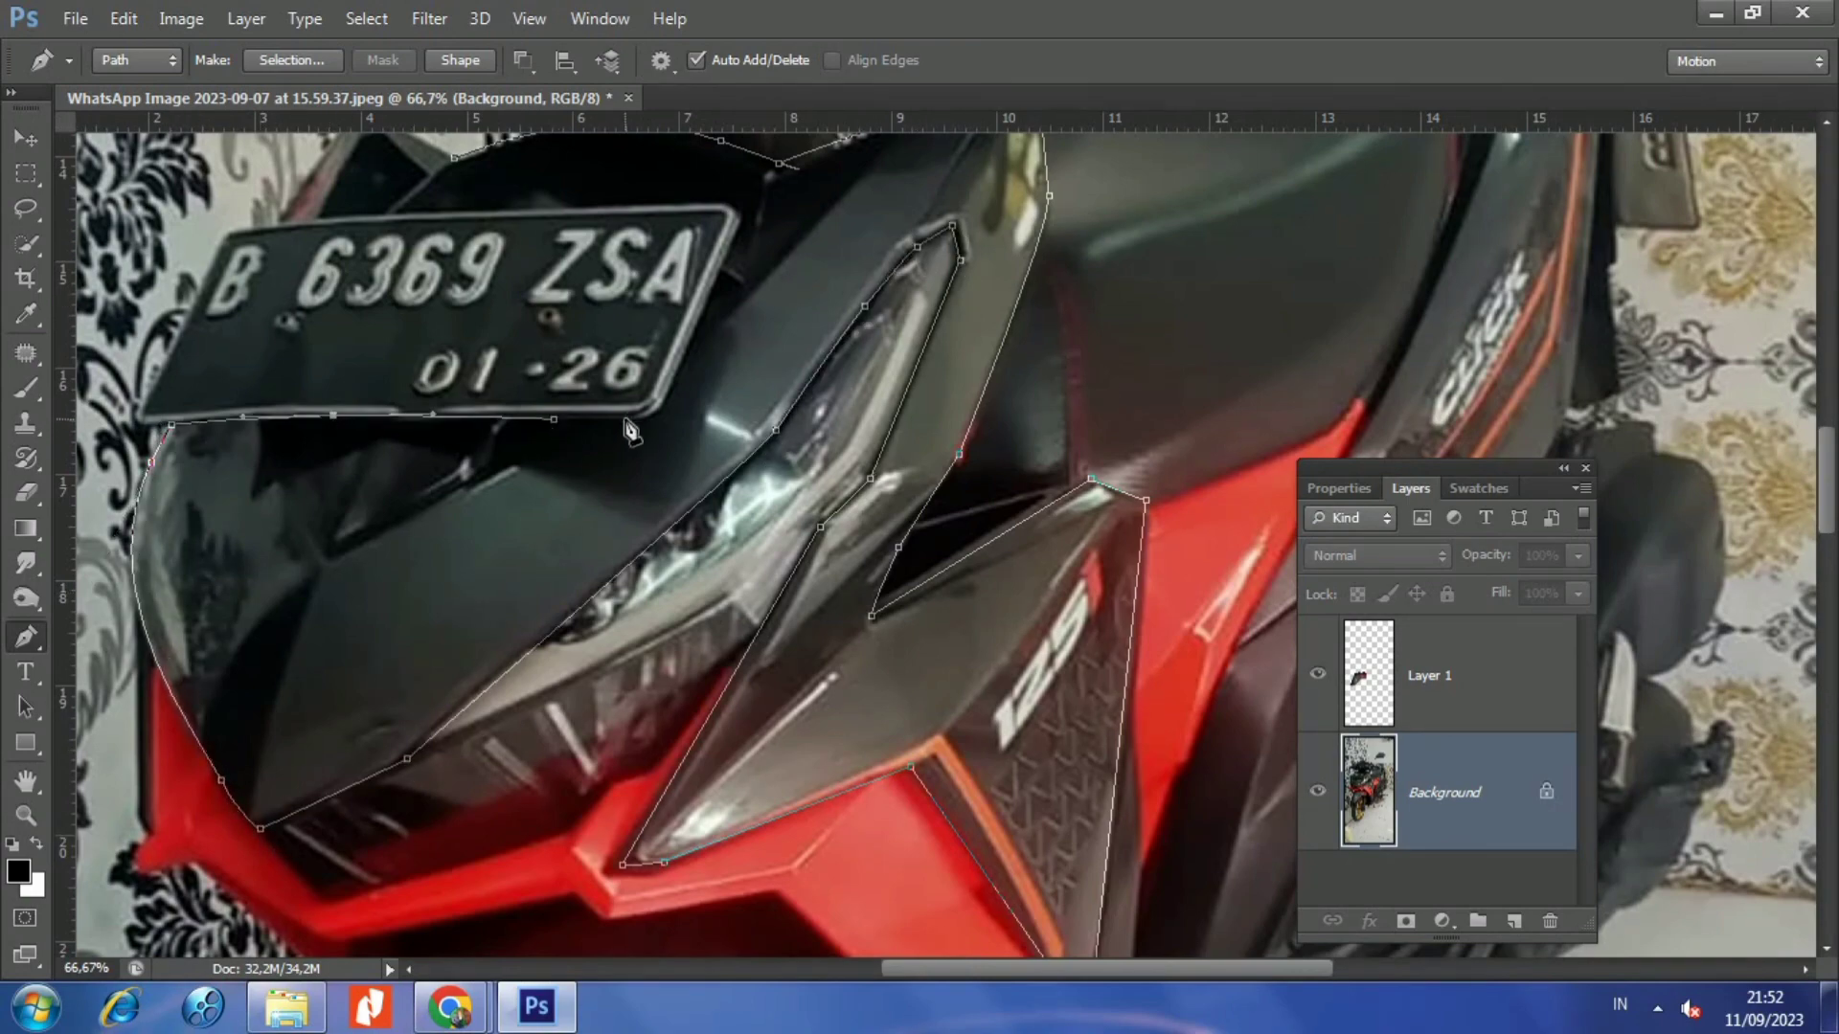
click(625, 419)
click(666, 392)
scroll(671, 403, up, 2)
click(740, 331)
drag(662, 313, 559, 328)
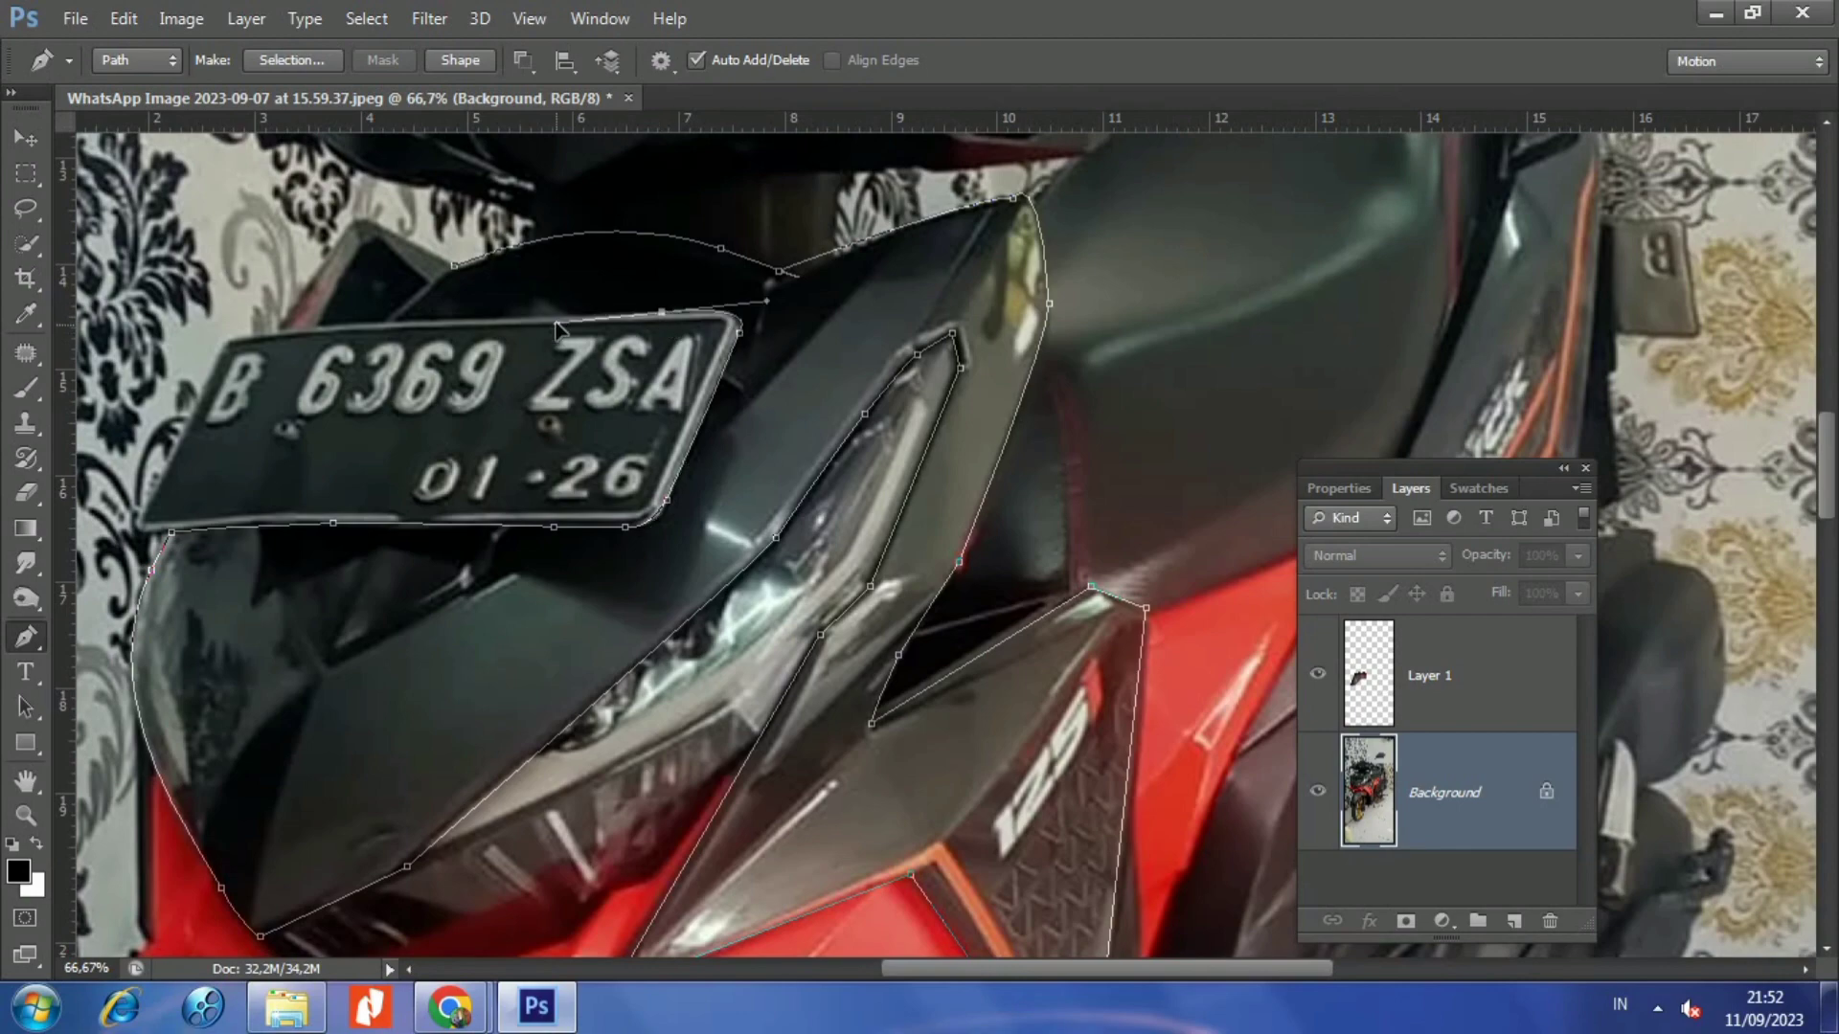
click(273, 333)
click(350, 228)
click(400, 234)
- Load the front cowl outline as a selection and copy it to Layer 2
key(ctrl+Return)
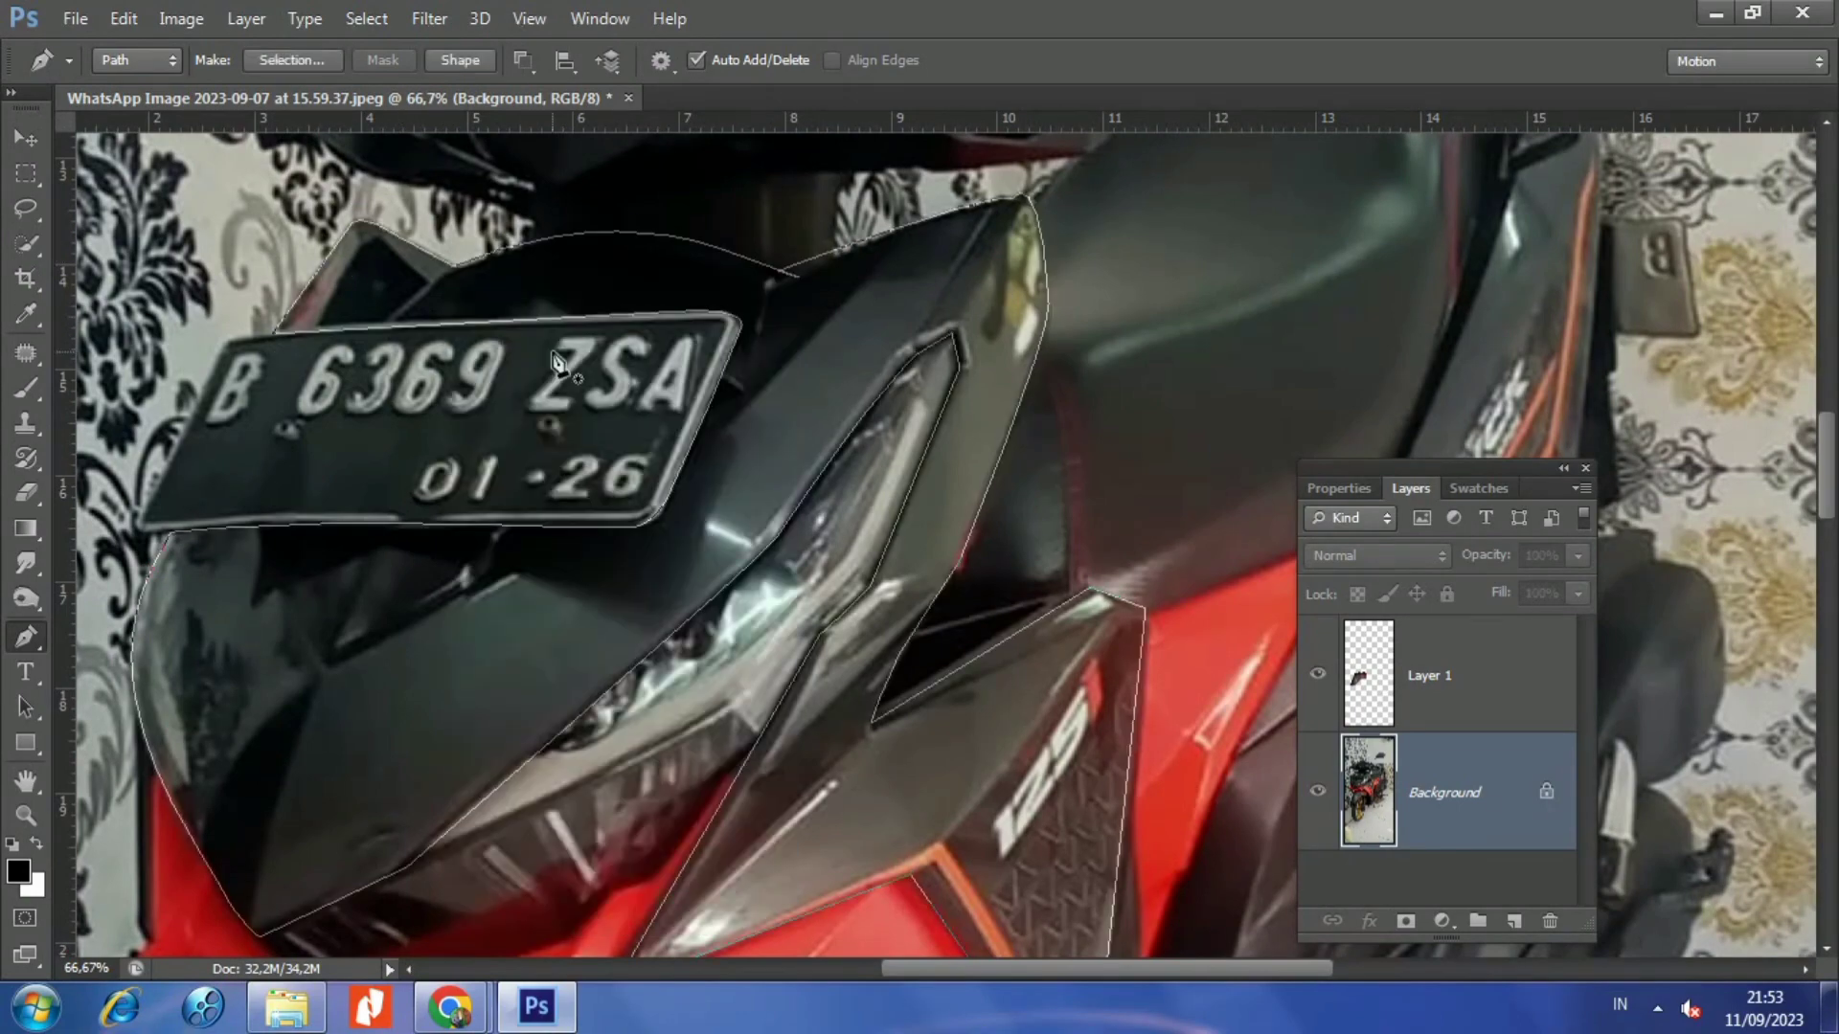
key(w)
key(ctrl+j)
scroll(904, 615, up, 4)
- Trace a closed Pen outline around the upper handlebar cover panels
scroll(618, 581, up, 2)
key(p)
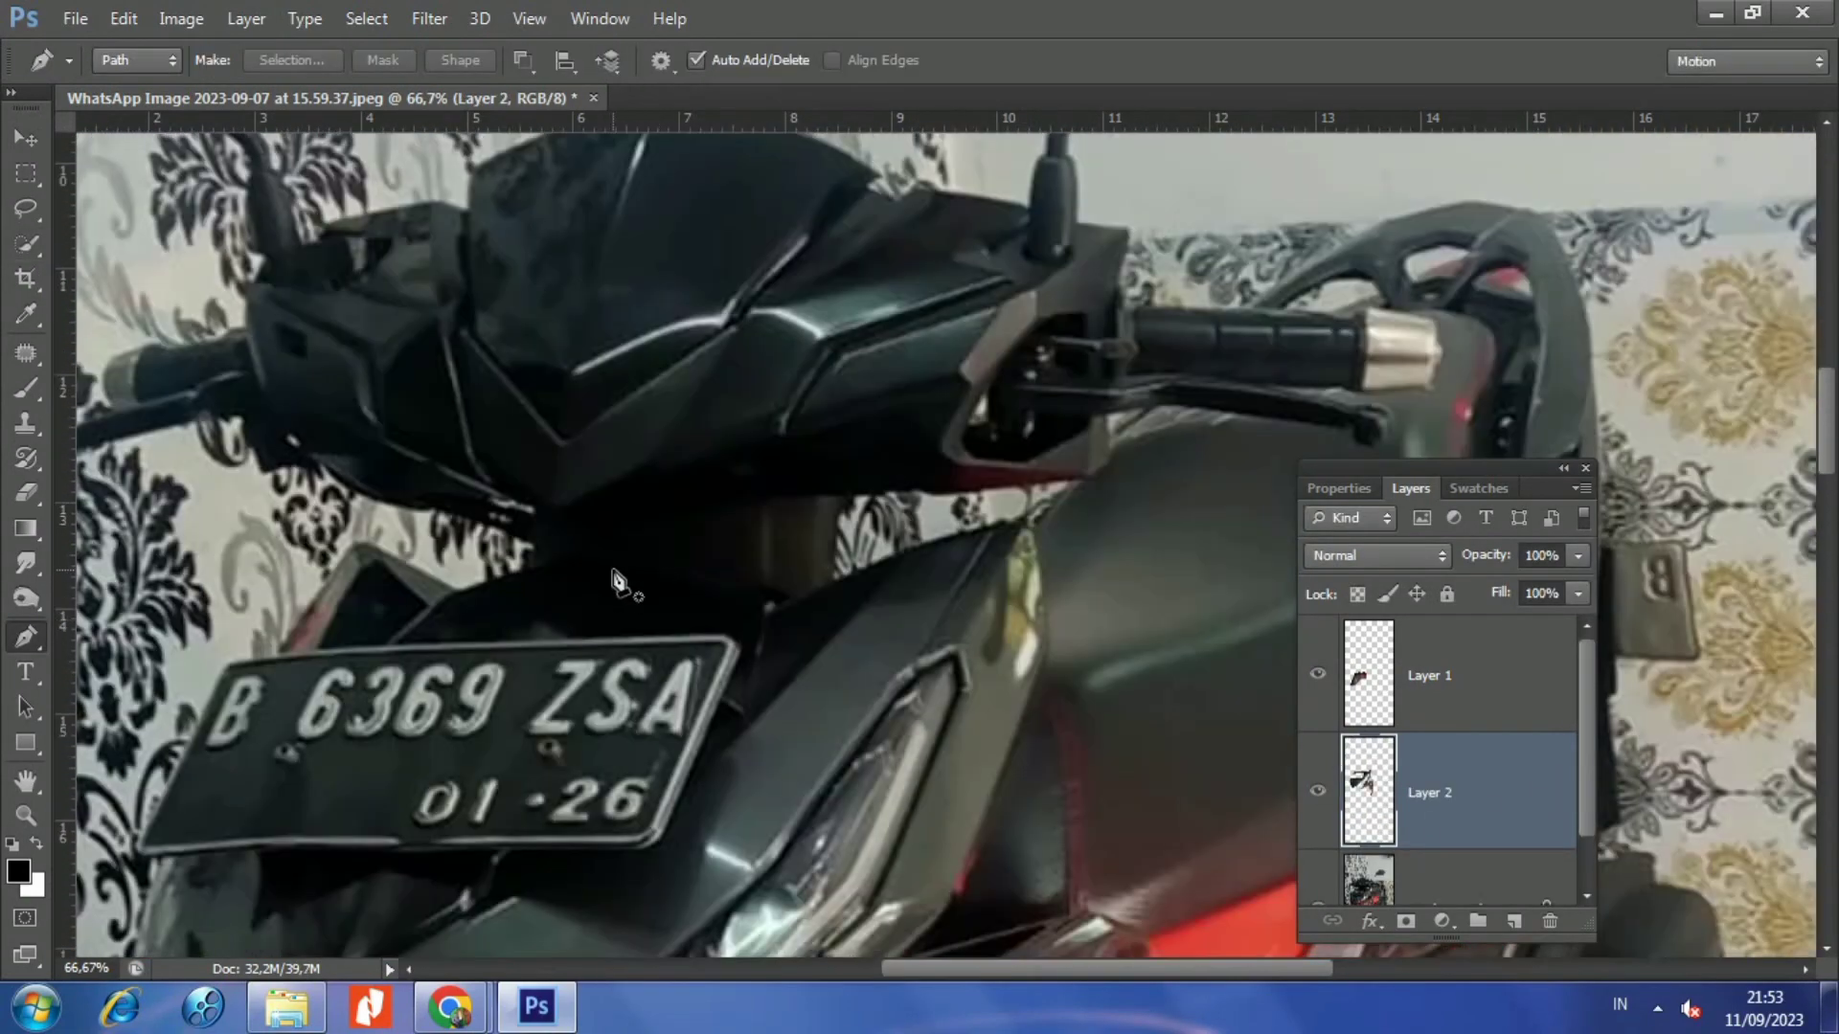
click(297, 433)
drag(254, 281, 347, 303)
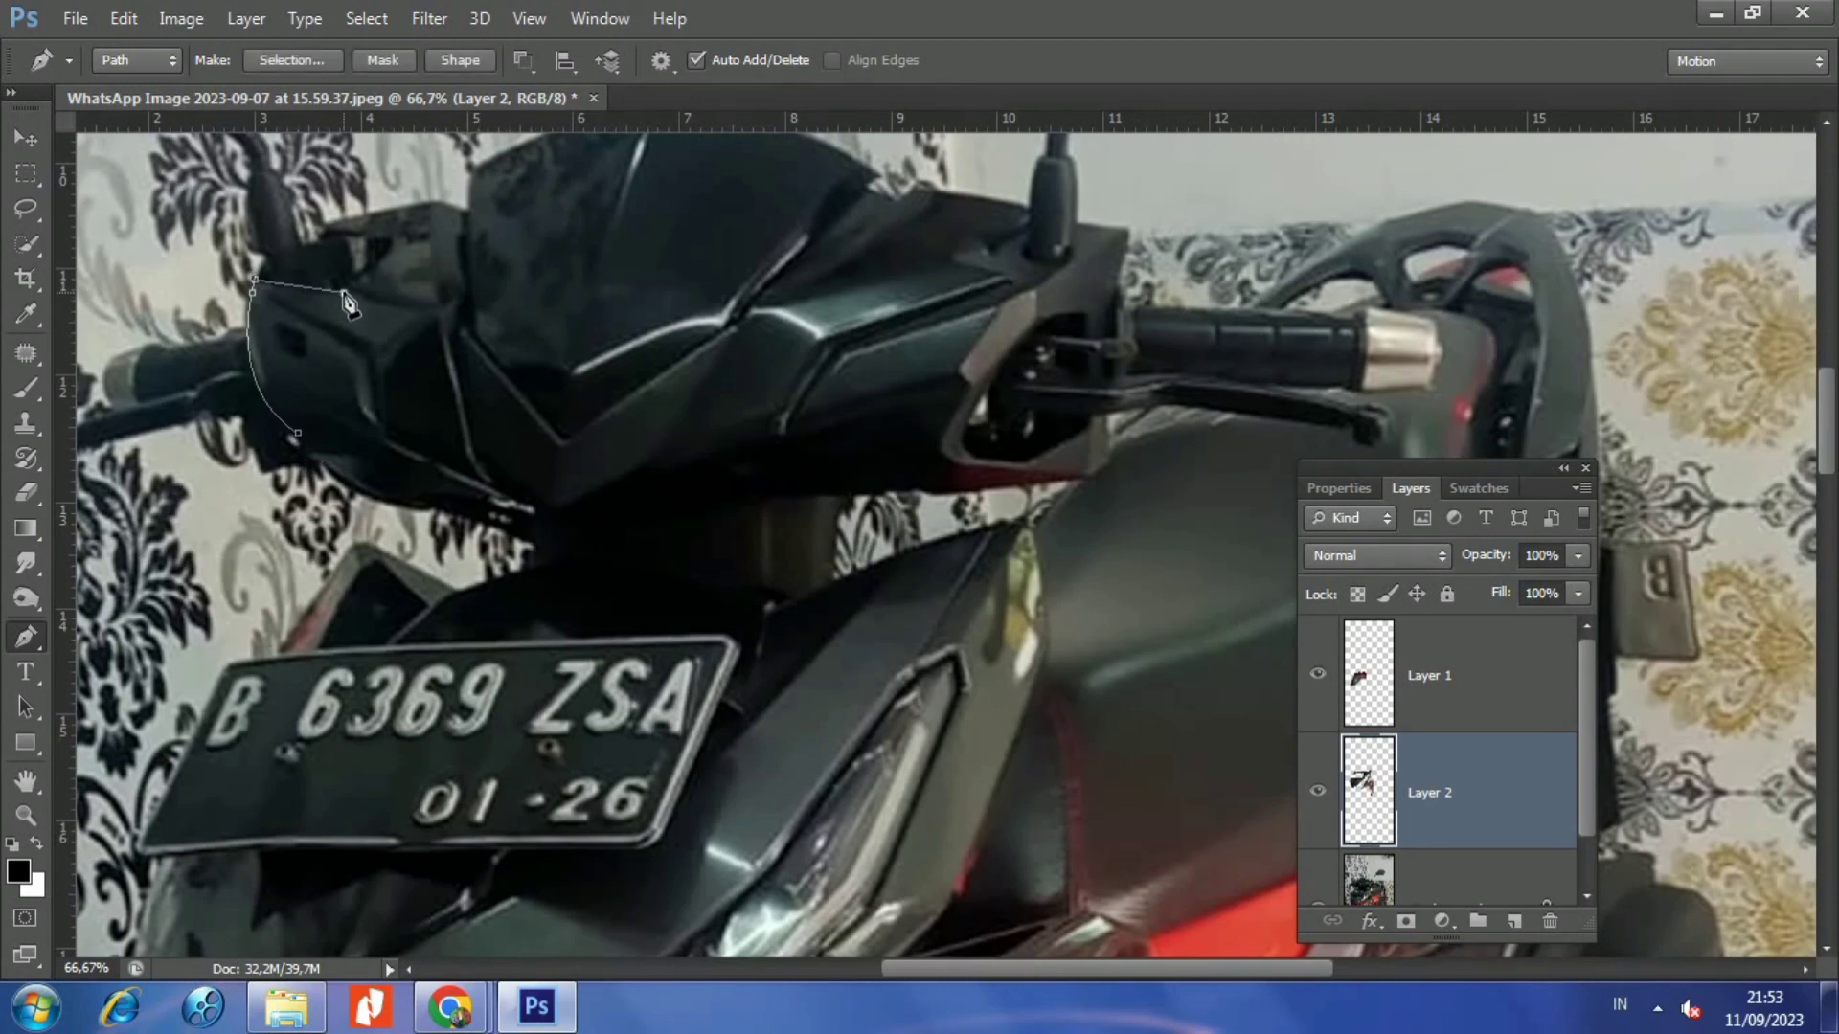
click(314, 233)
drag(434, 204, 465, 218)
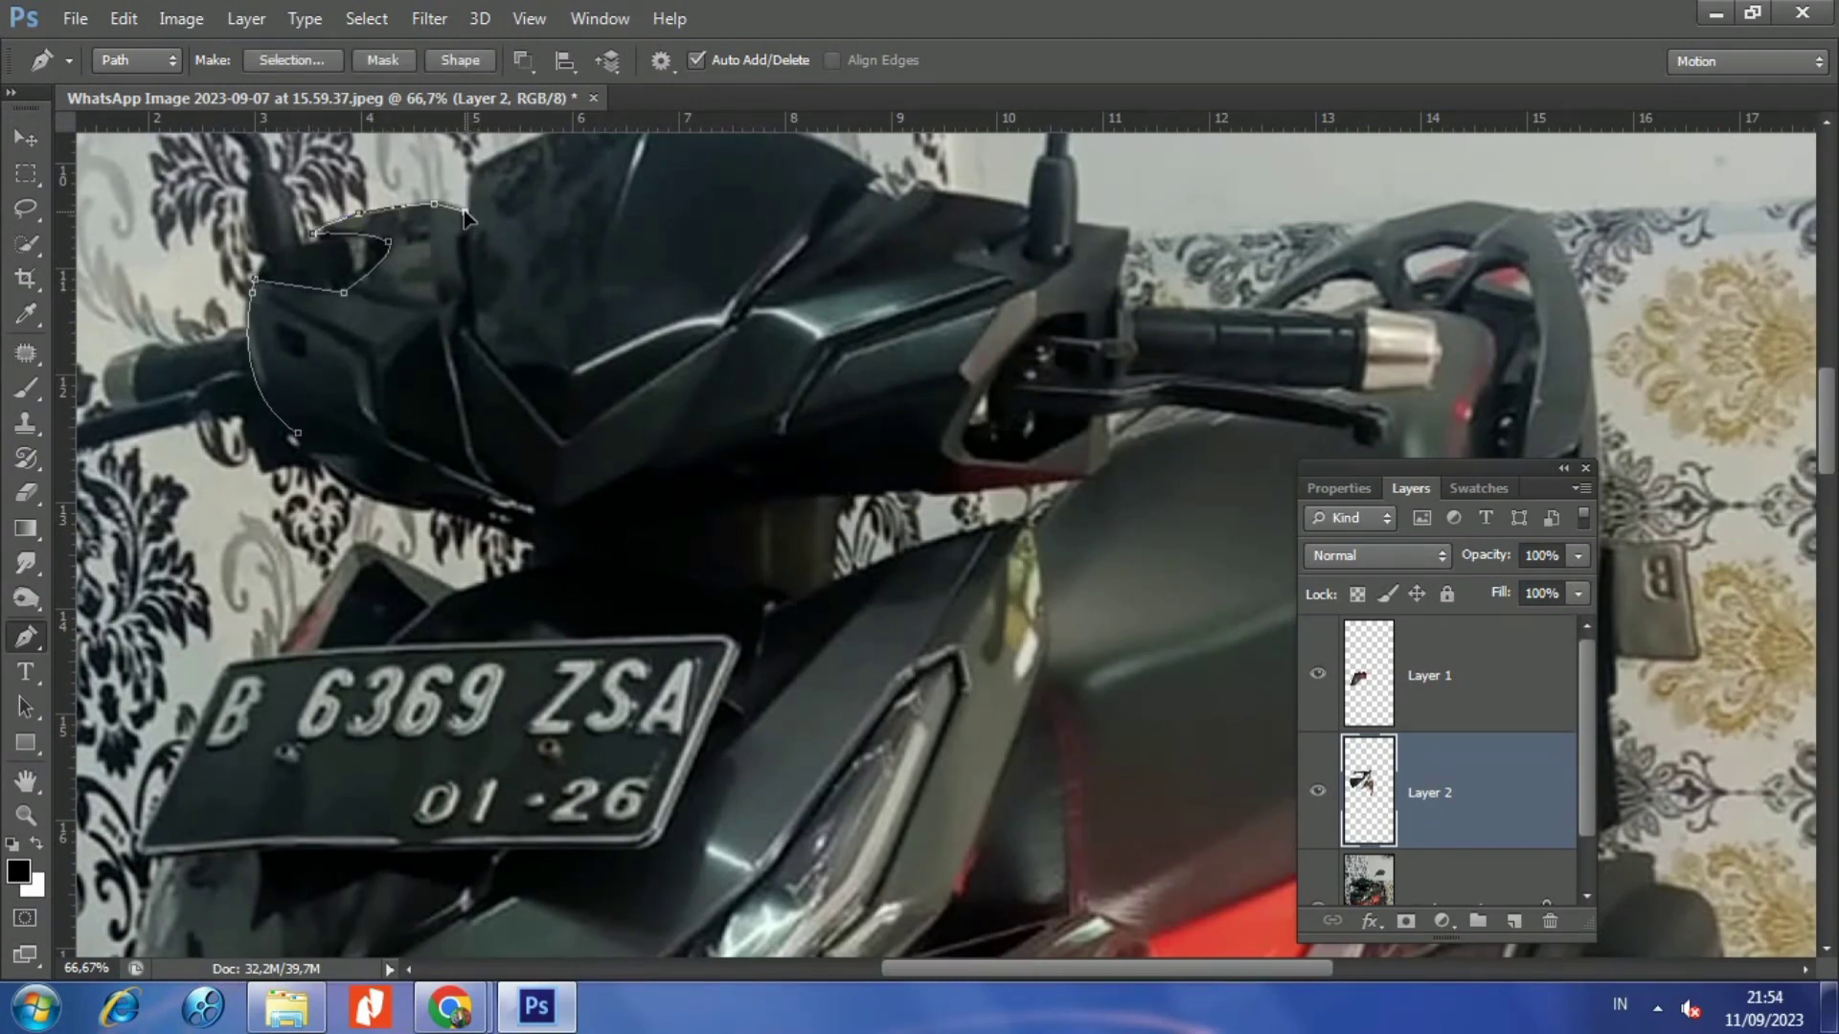
click(564, 437)
click(730, 326)
click(862, 190)
click(900, 197)
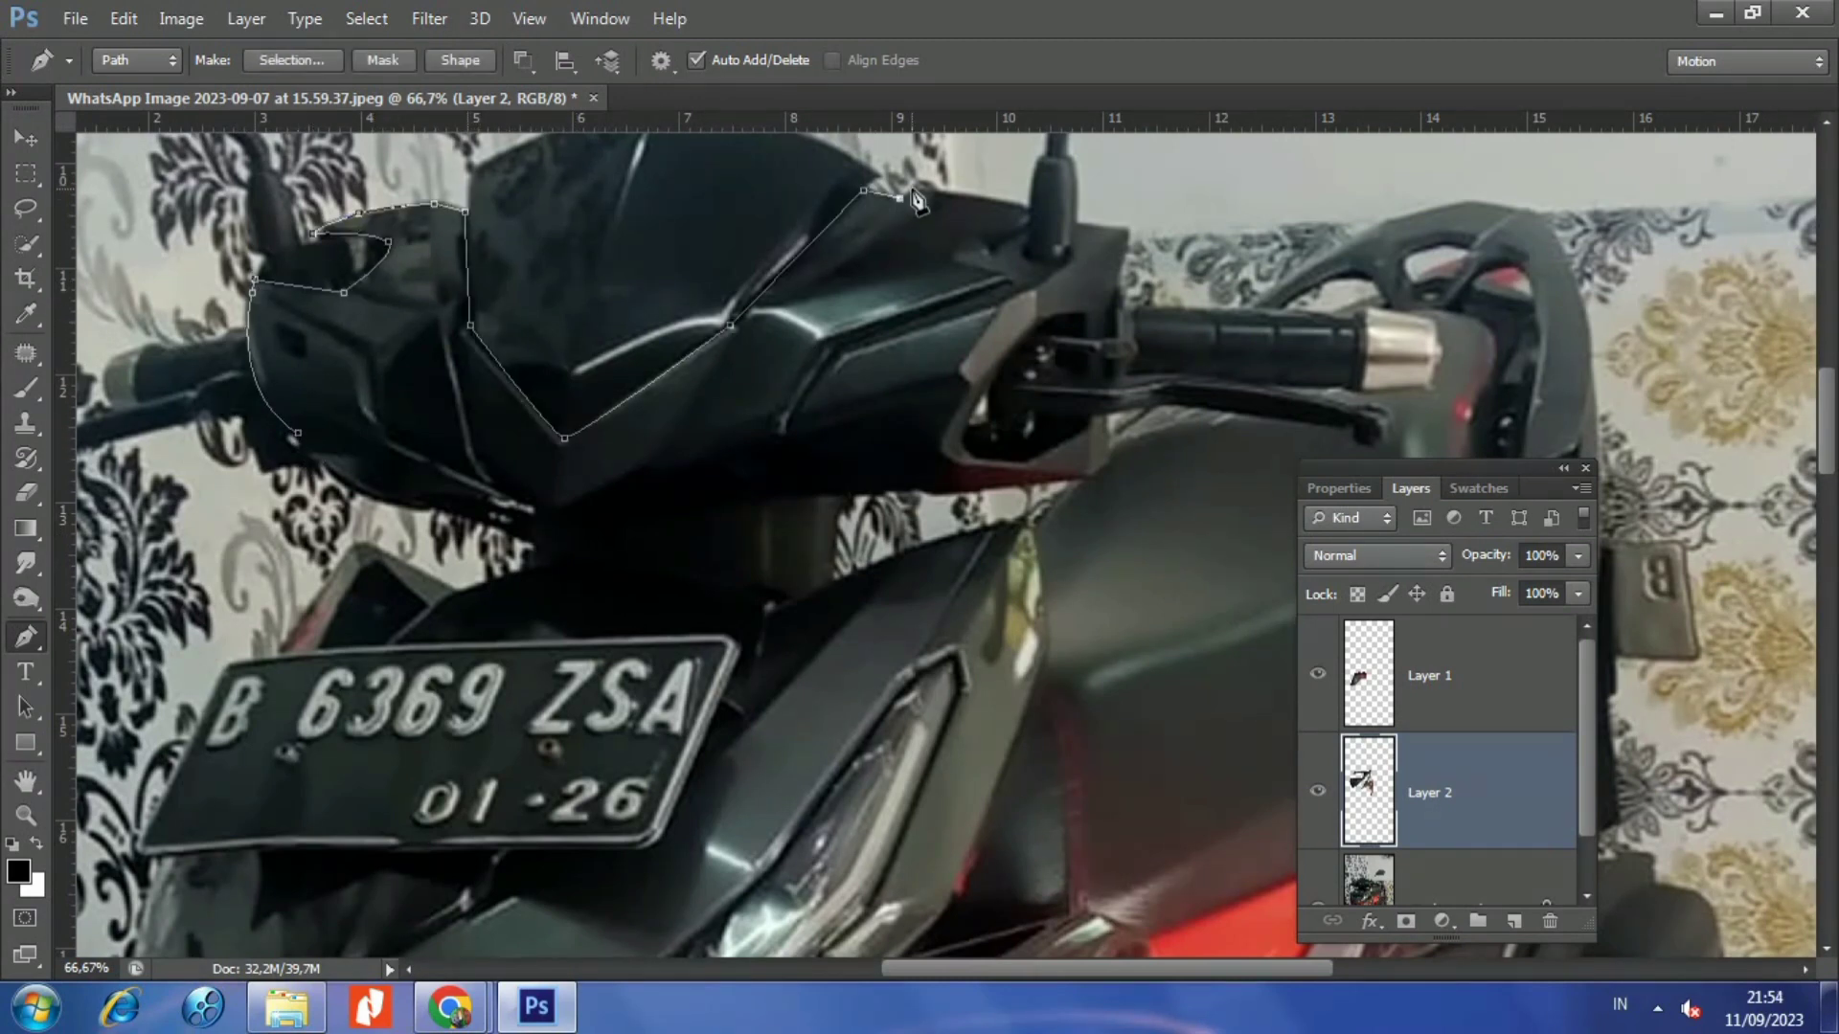
click(1034, 325)
drag(967, 441, 980, 475)
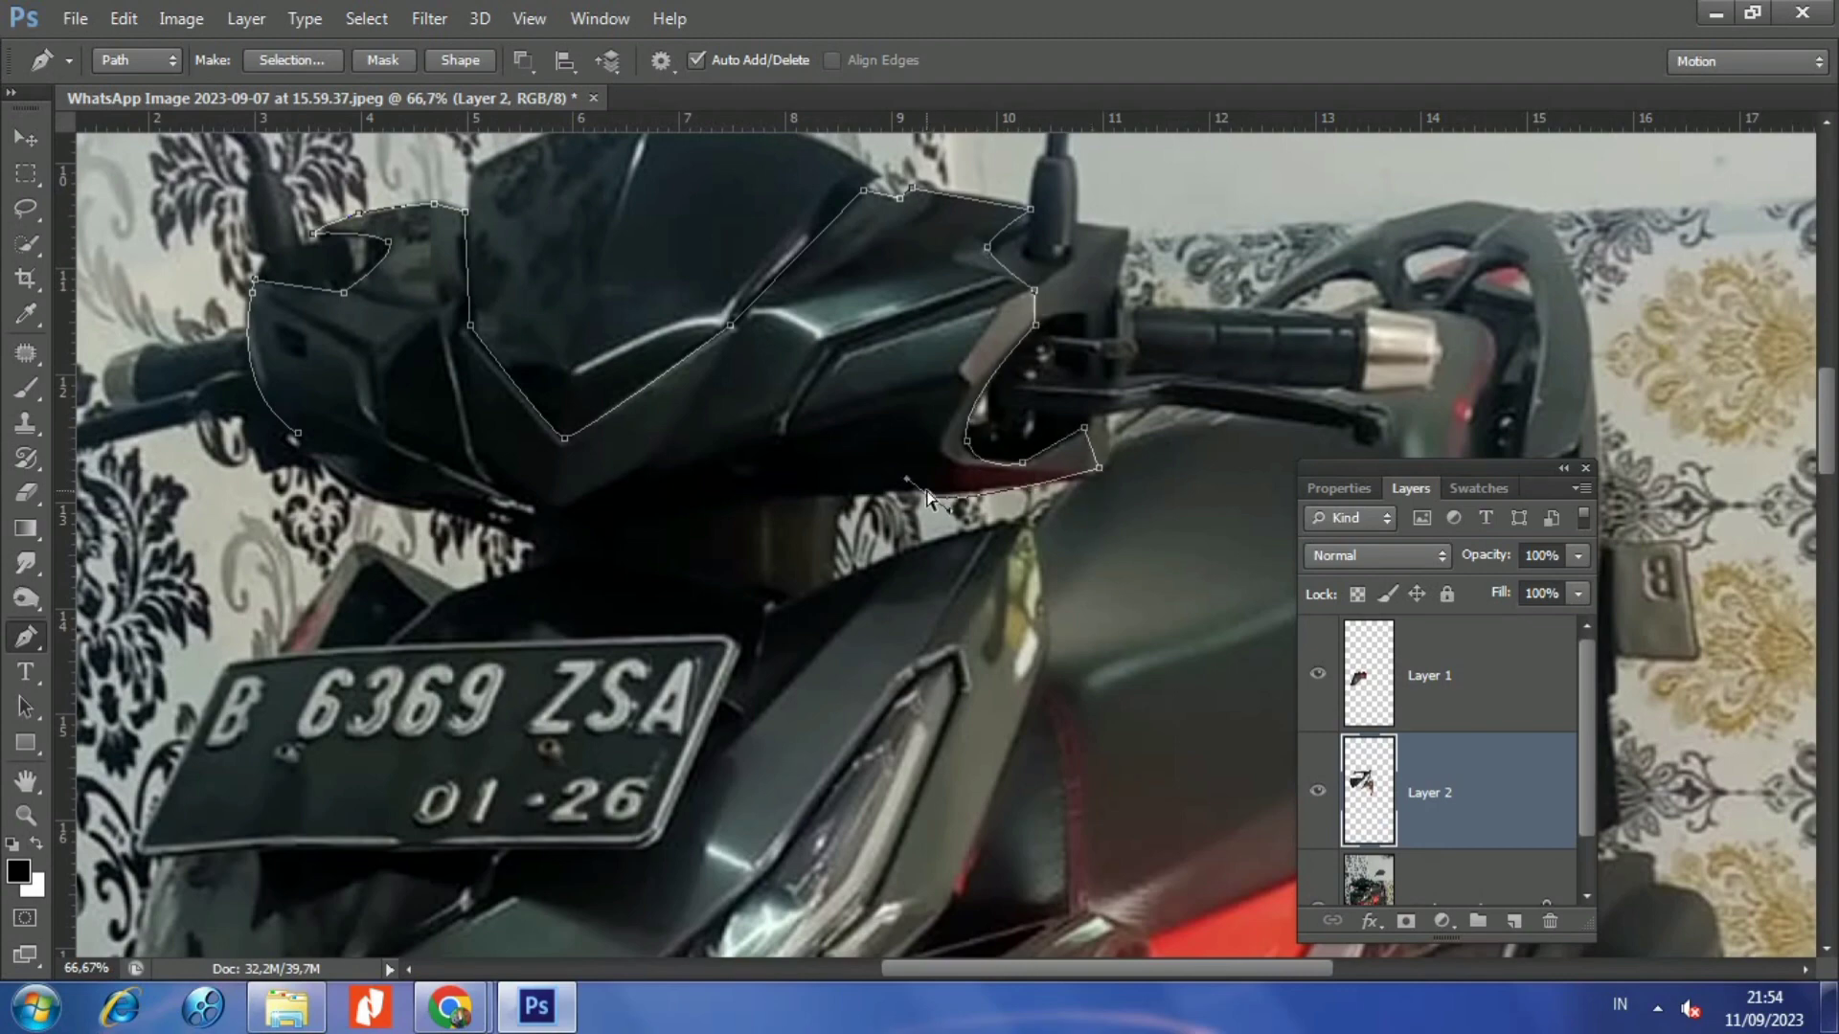
click(298, 433)
- Make a selection from the outline and copy the handlebar covers to Layer 3
right_click(422, 351)
click(498, 431)
click(990, 399)
key(w)
right_click(479, 405)
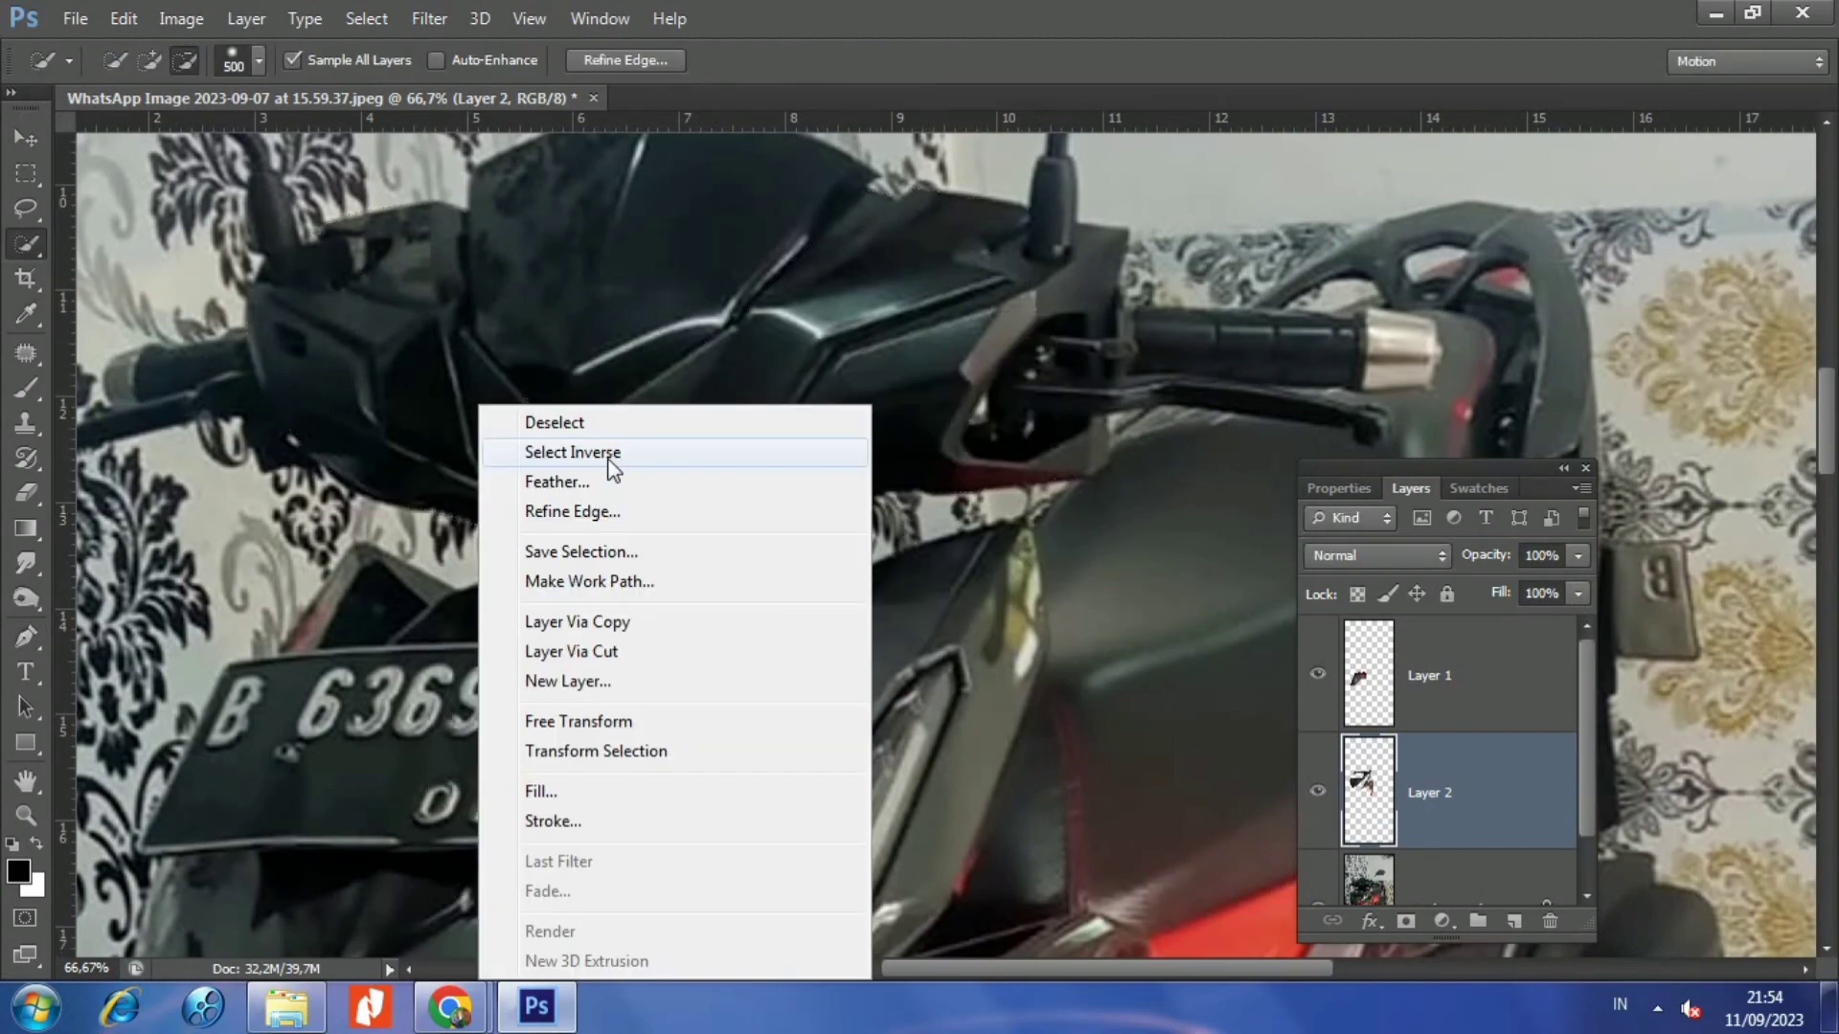
click(577, 622)
drag(1108, 780, 193, 368)
- Trace a closed Pen outline around the dark side panel
key(p)
click(317, 690)
click(494, 393)
click(528, 263)
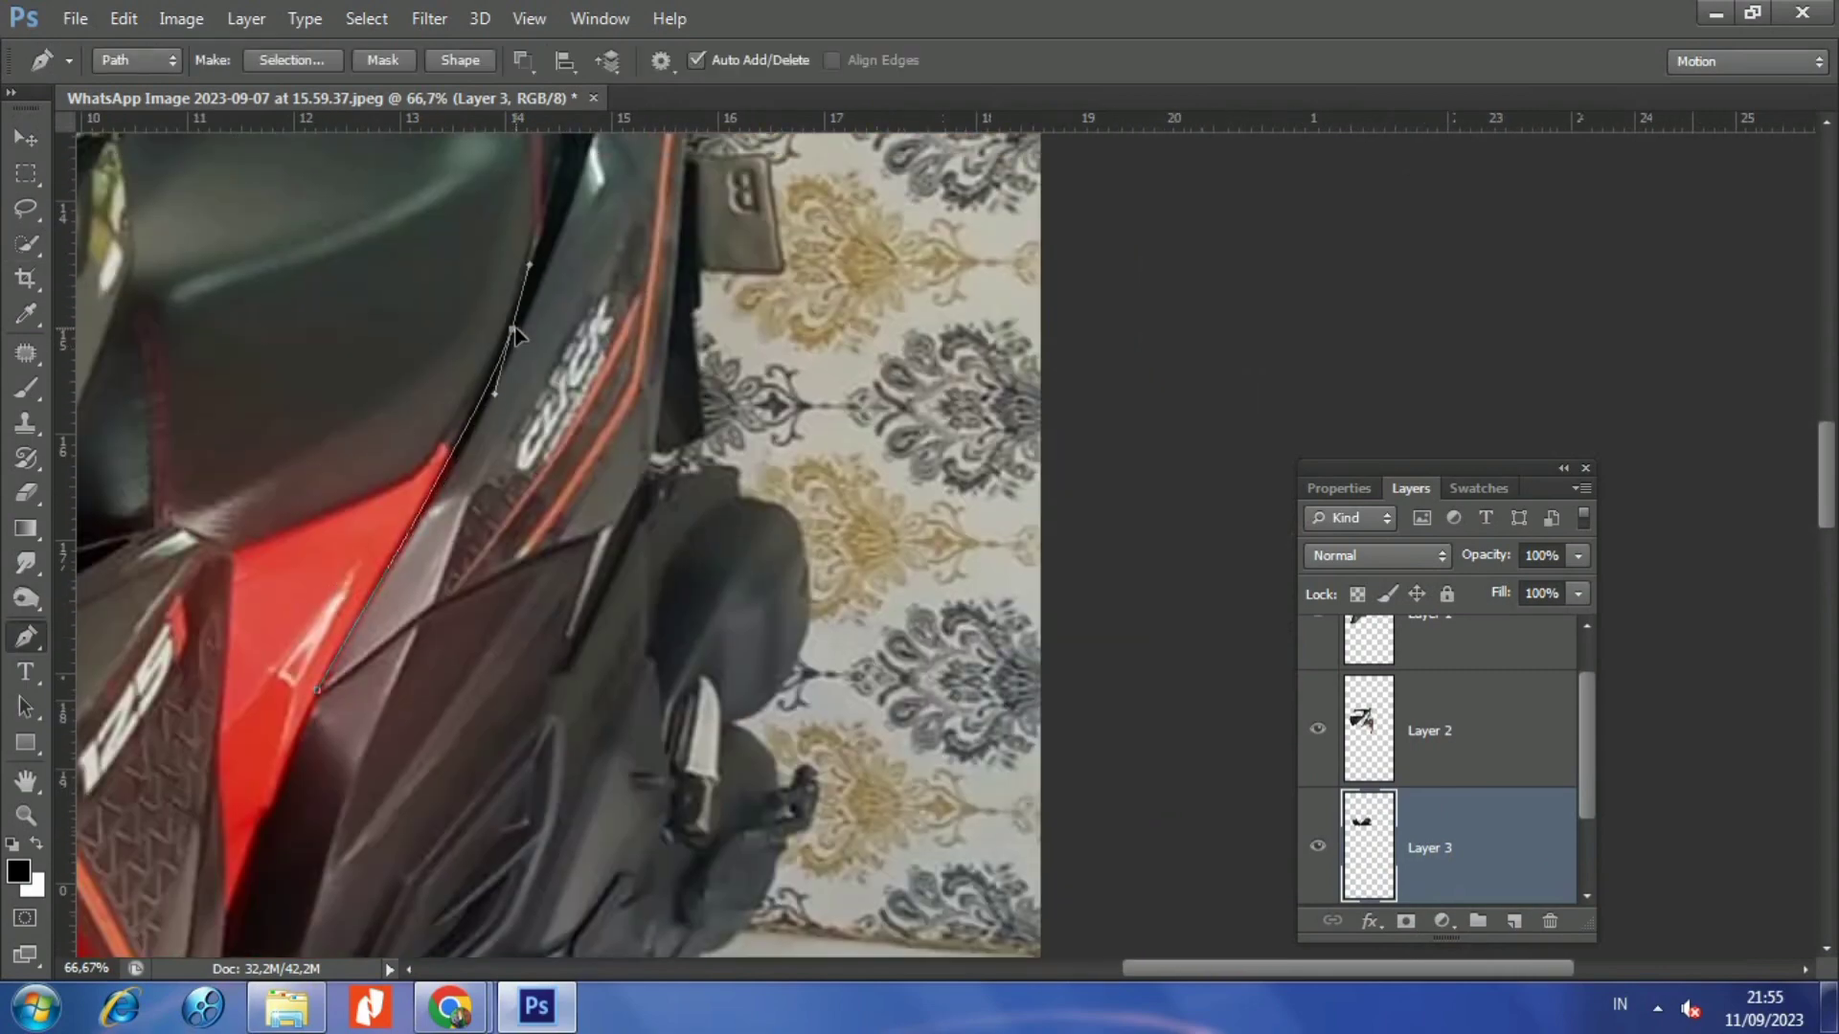
scroll(515, 335, up, 3)
click(600, 440)
scroll(679, 331, down, 2)
click(655, 622)
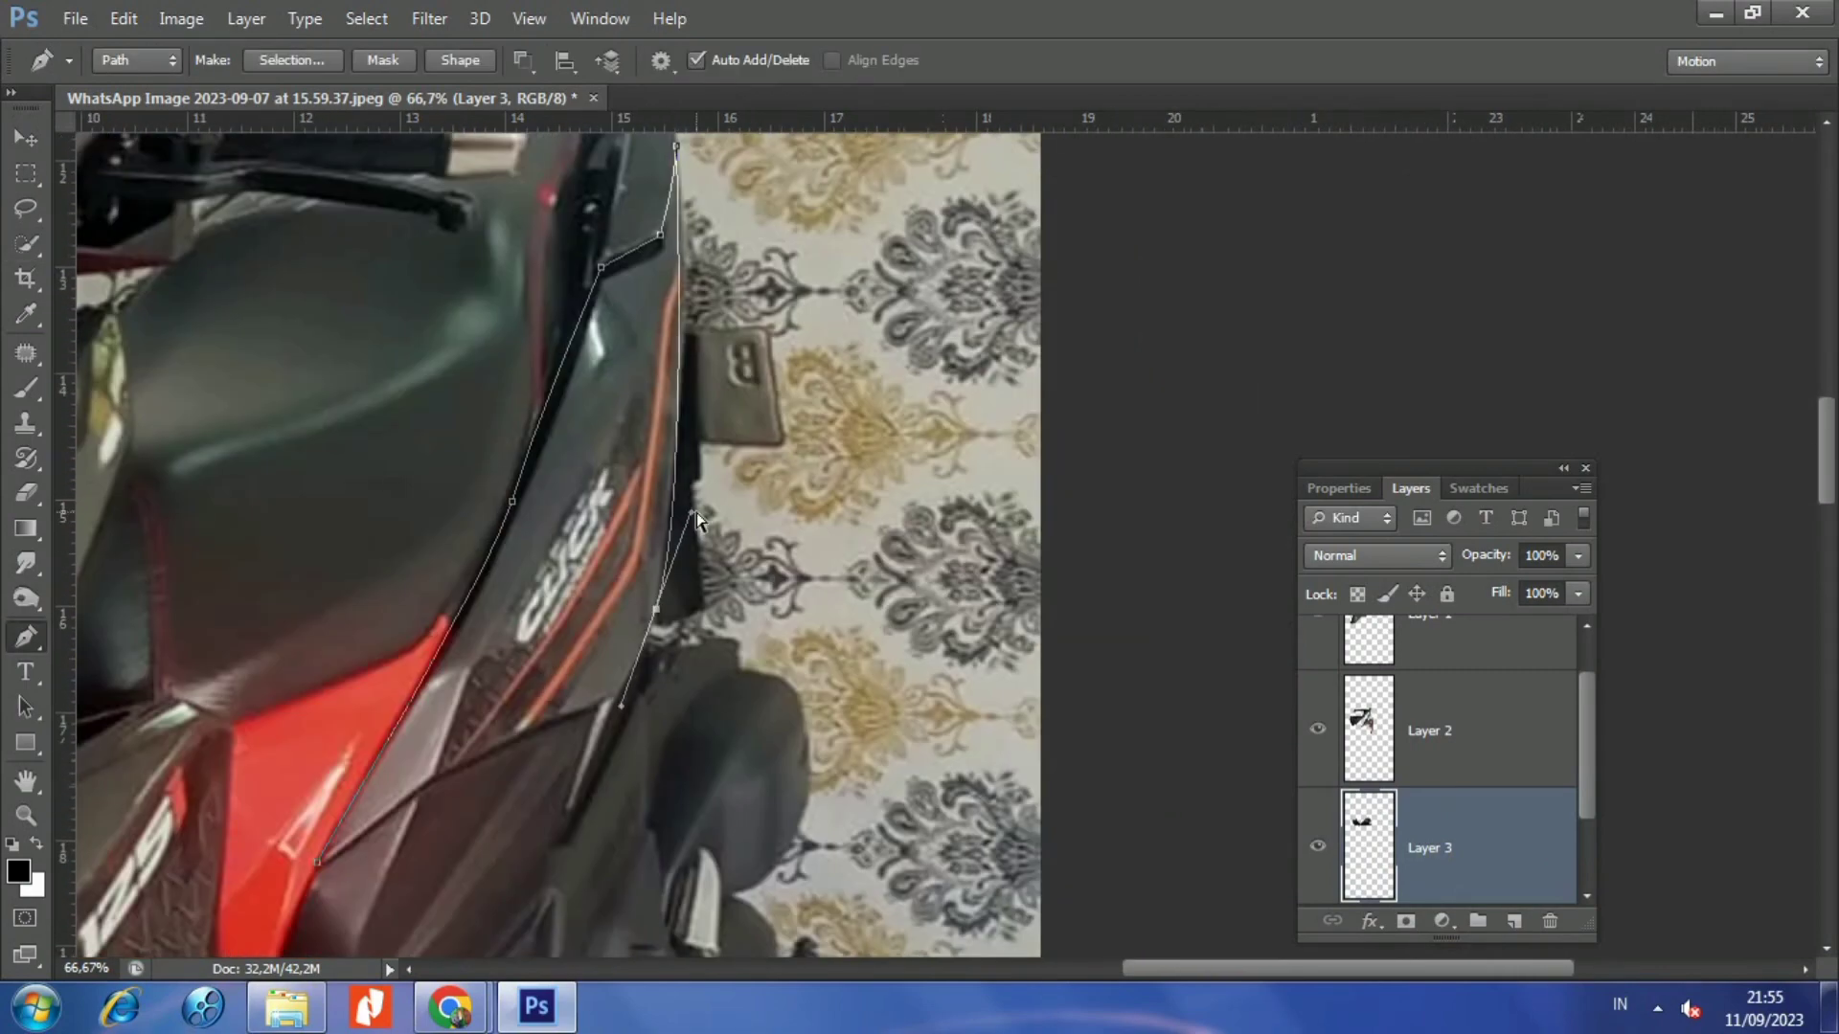
scroll(628, 636, down, 2)
drag(555, 695, 538, 702)
click(601, 555)
- Convert the side panel outline to a selection and copy it to a new layer
click(317, 712)
click(291, 59)
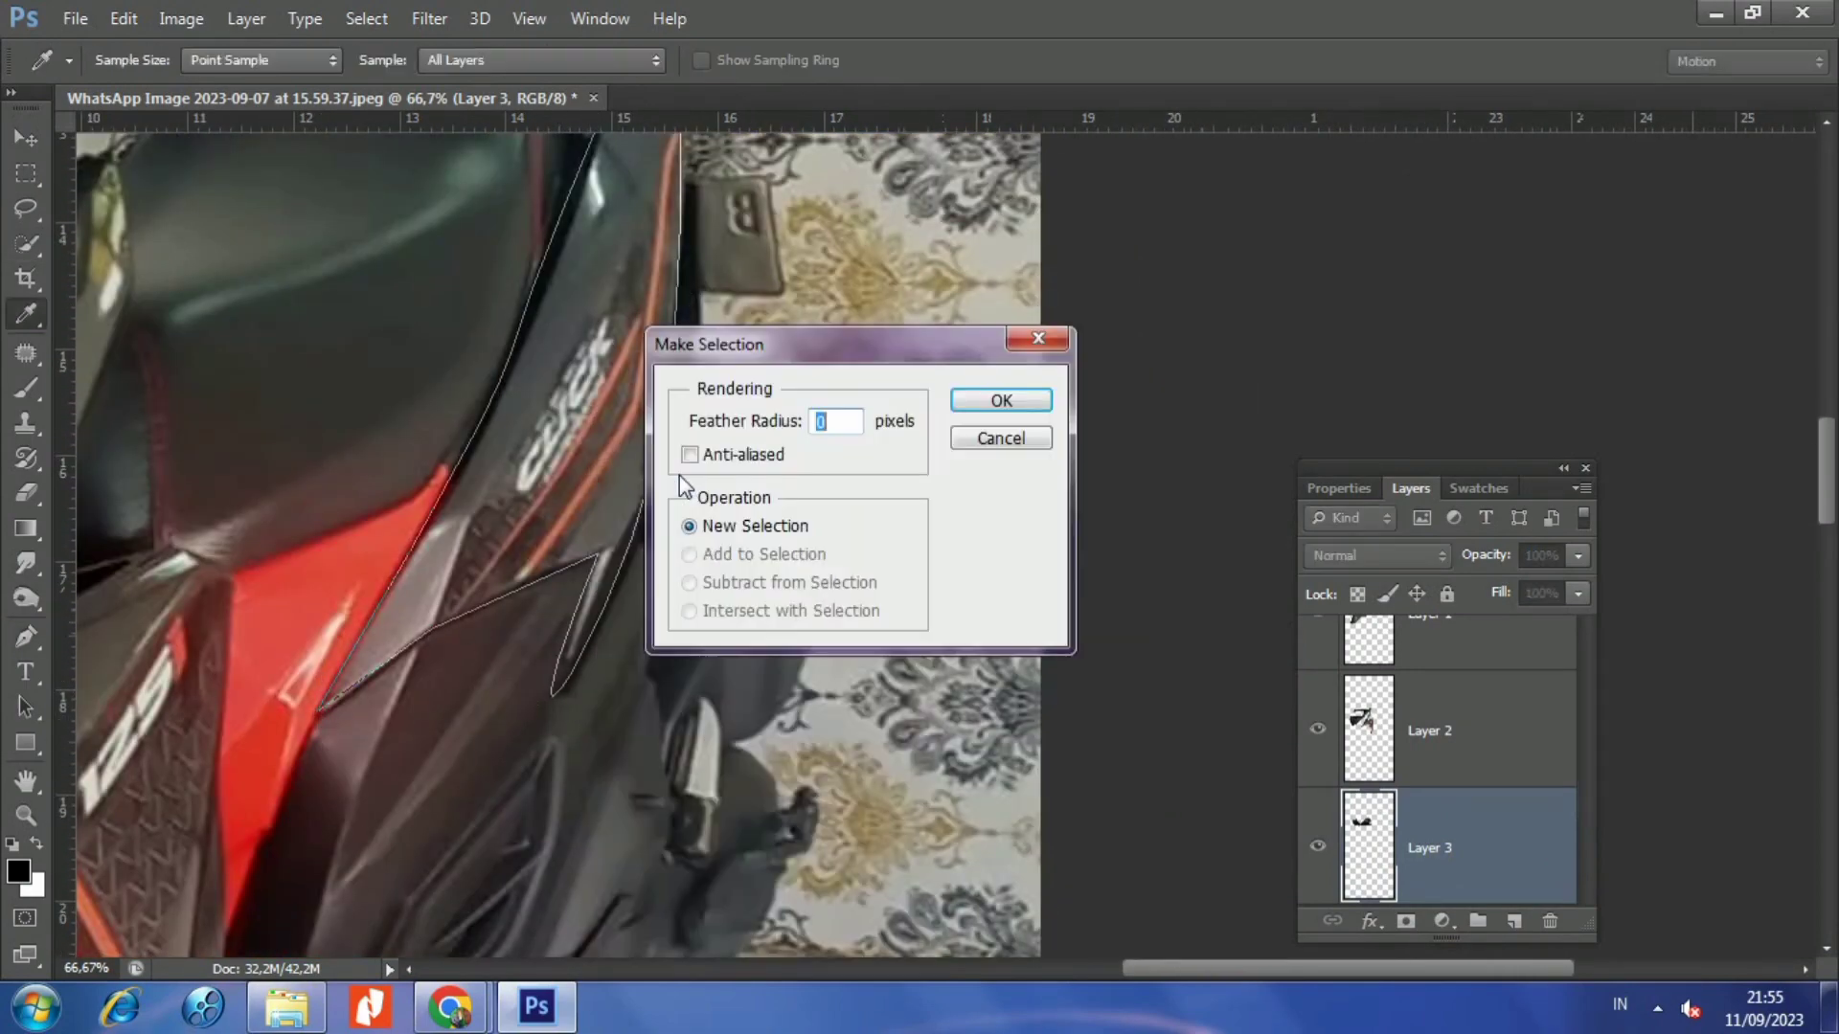
key(Return)
key(ctrl+minus)
- Merge all panel pieces into Layer 1 and toggle the Background off and on to check
key(w)
key(ctrl+d)
key(ctrl+e)
key(ctrl+e)
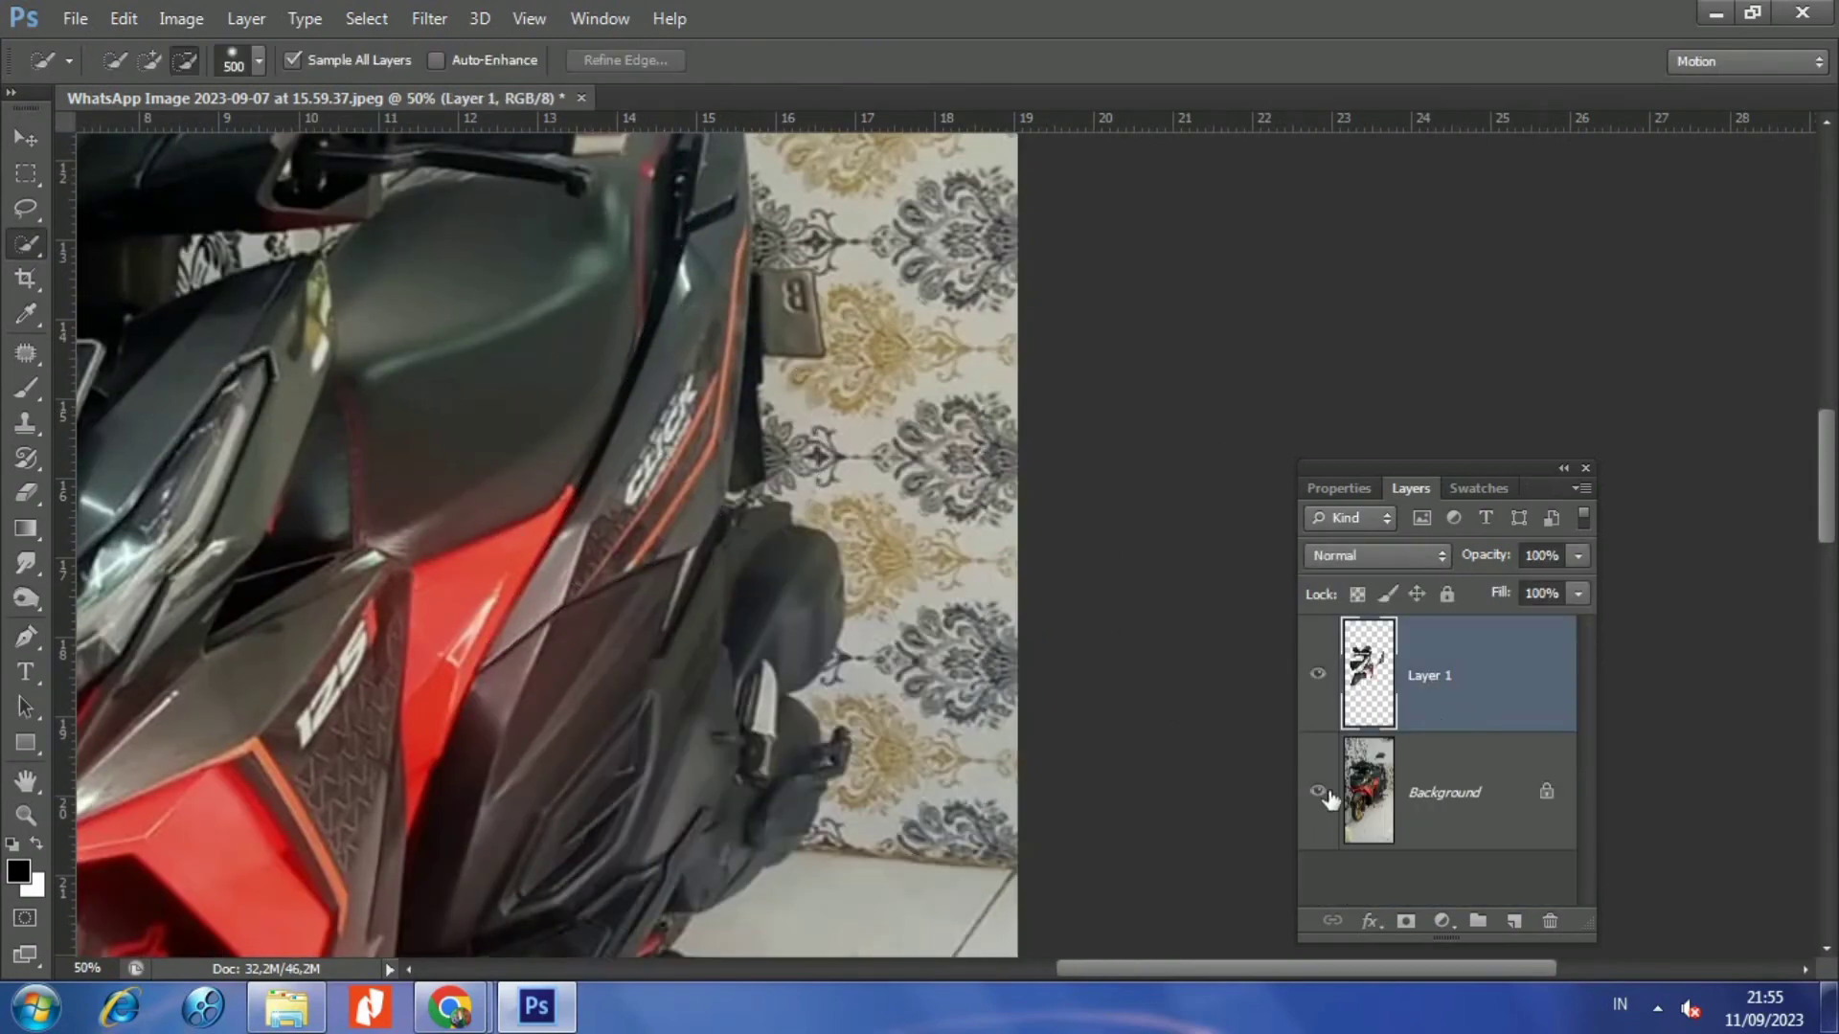
key(ctrl+minus)
click(1317, 792)
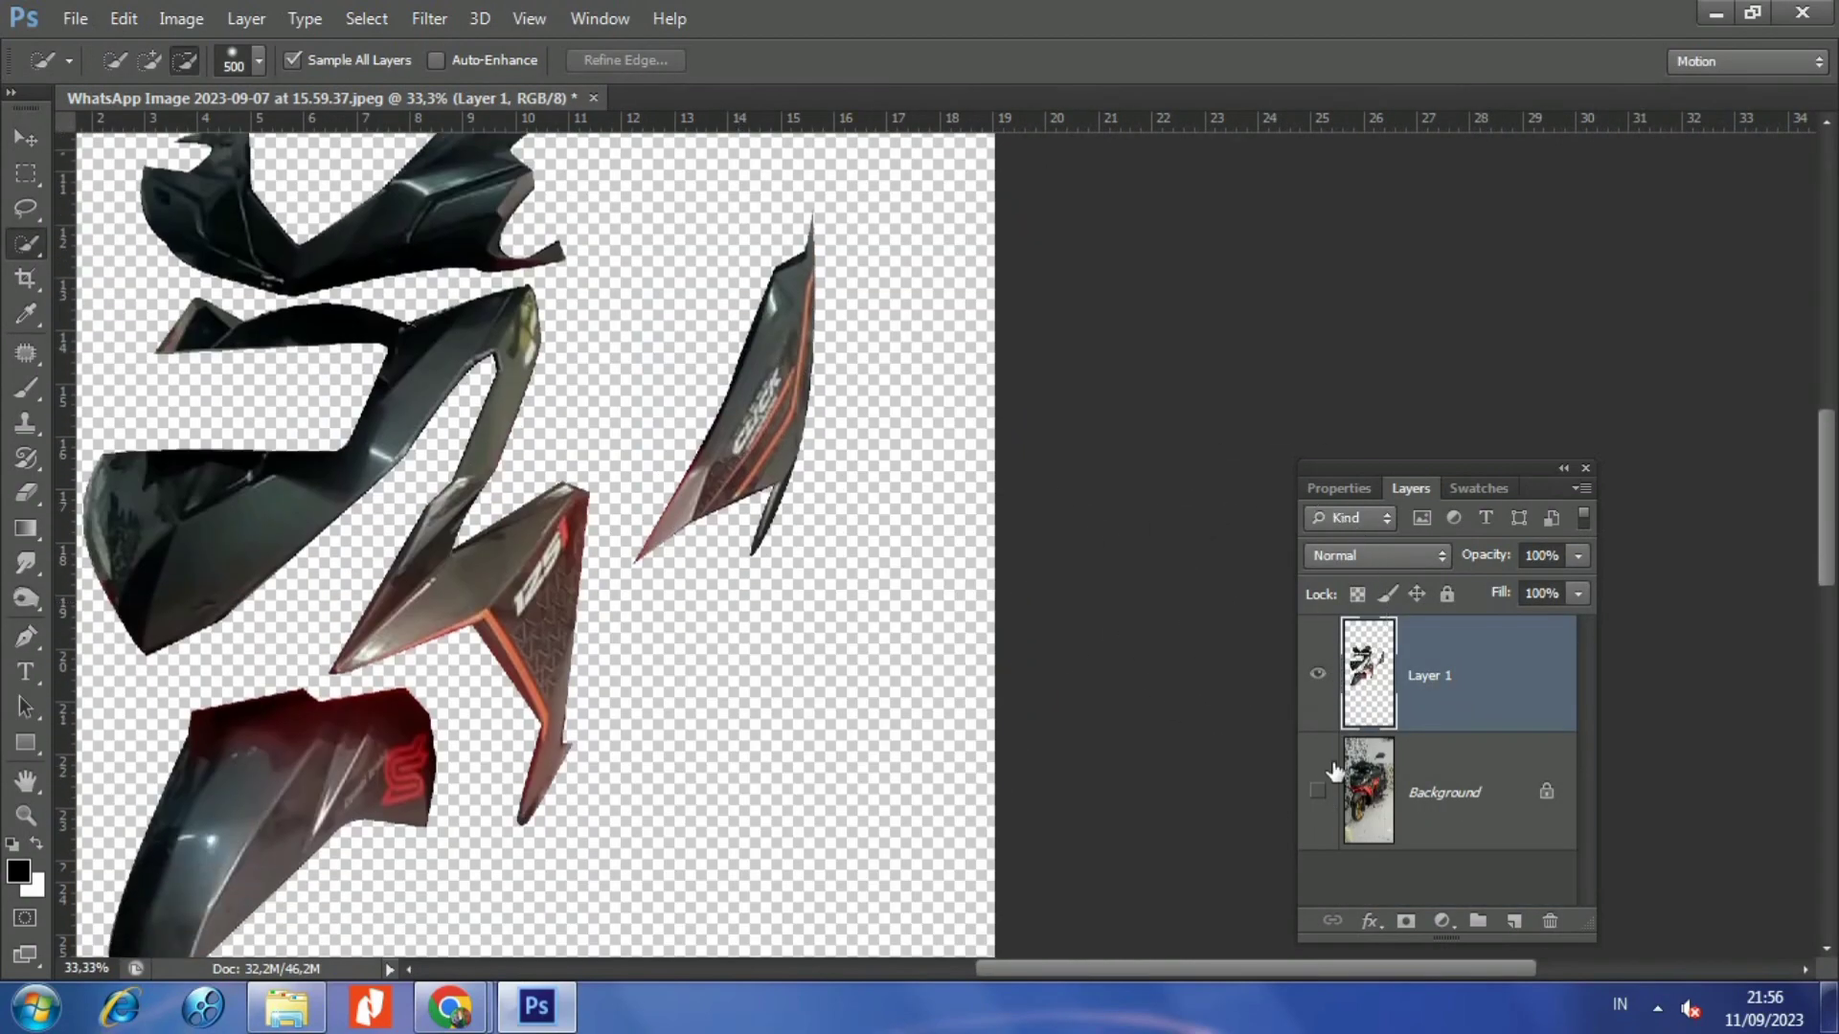
click(1320, 792)
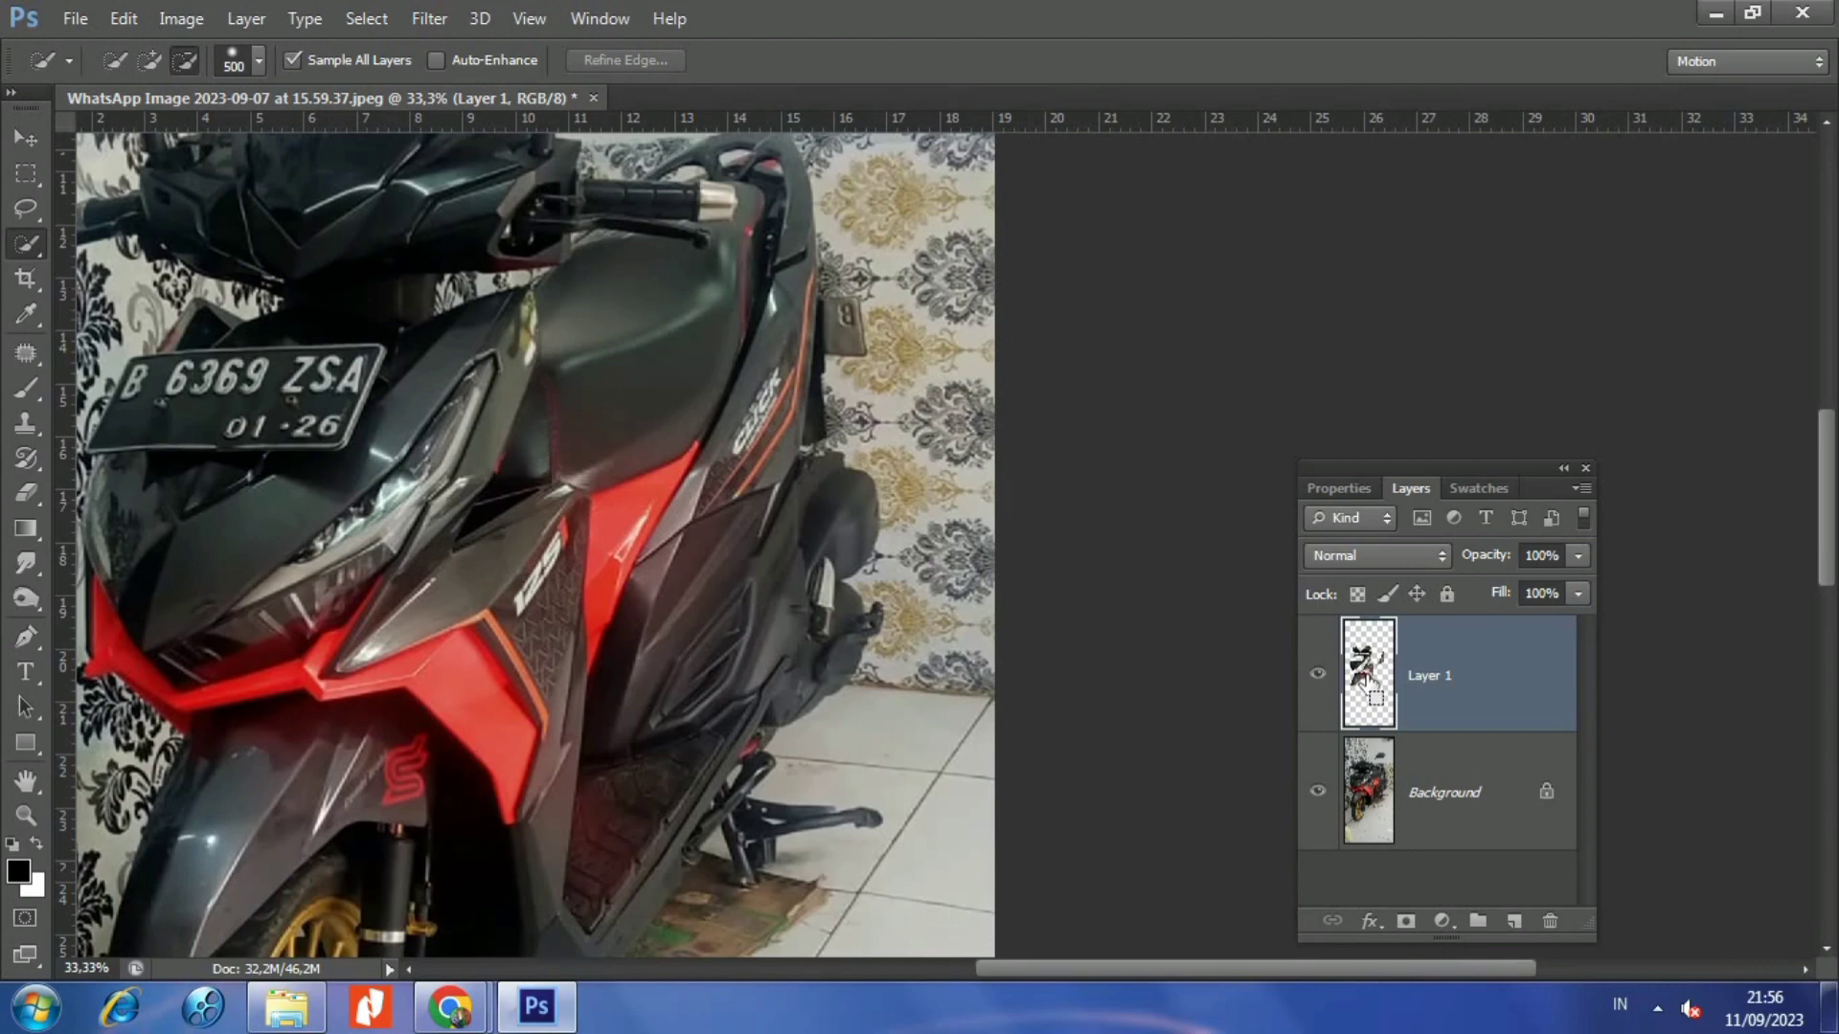
- Load Layer 1's panel shapes as a selection and add a red #ff0000 Solid Color fill layer
ctrl+click(1363, 682)
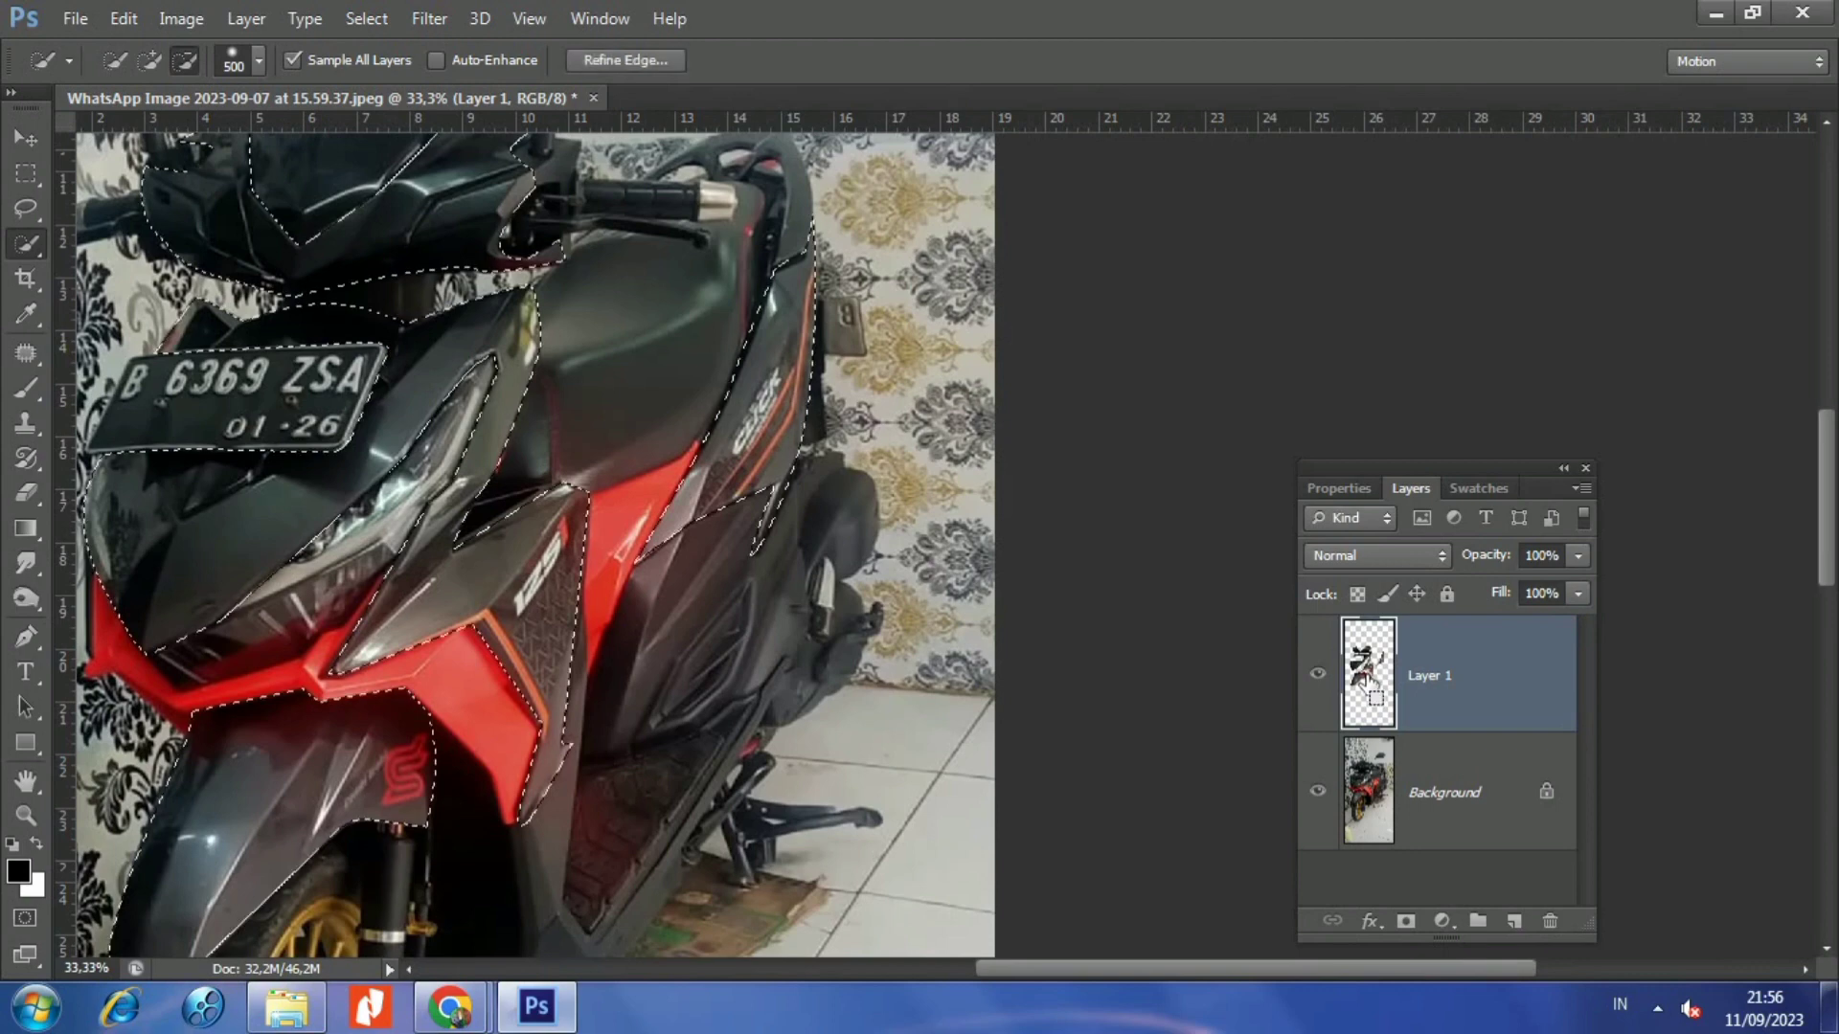
click(1440, 921)
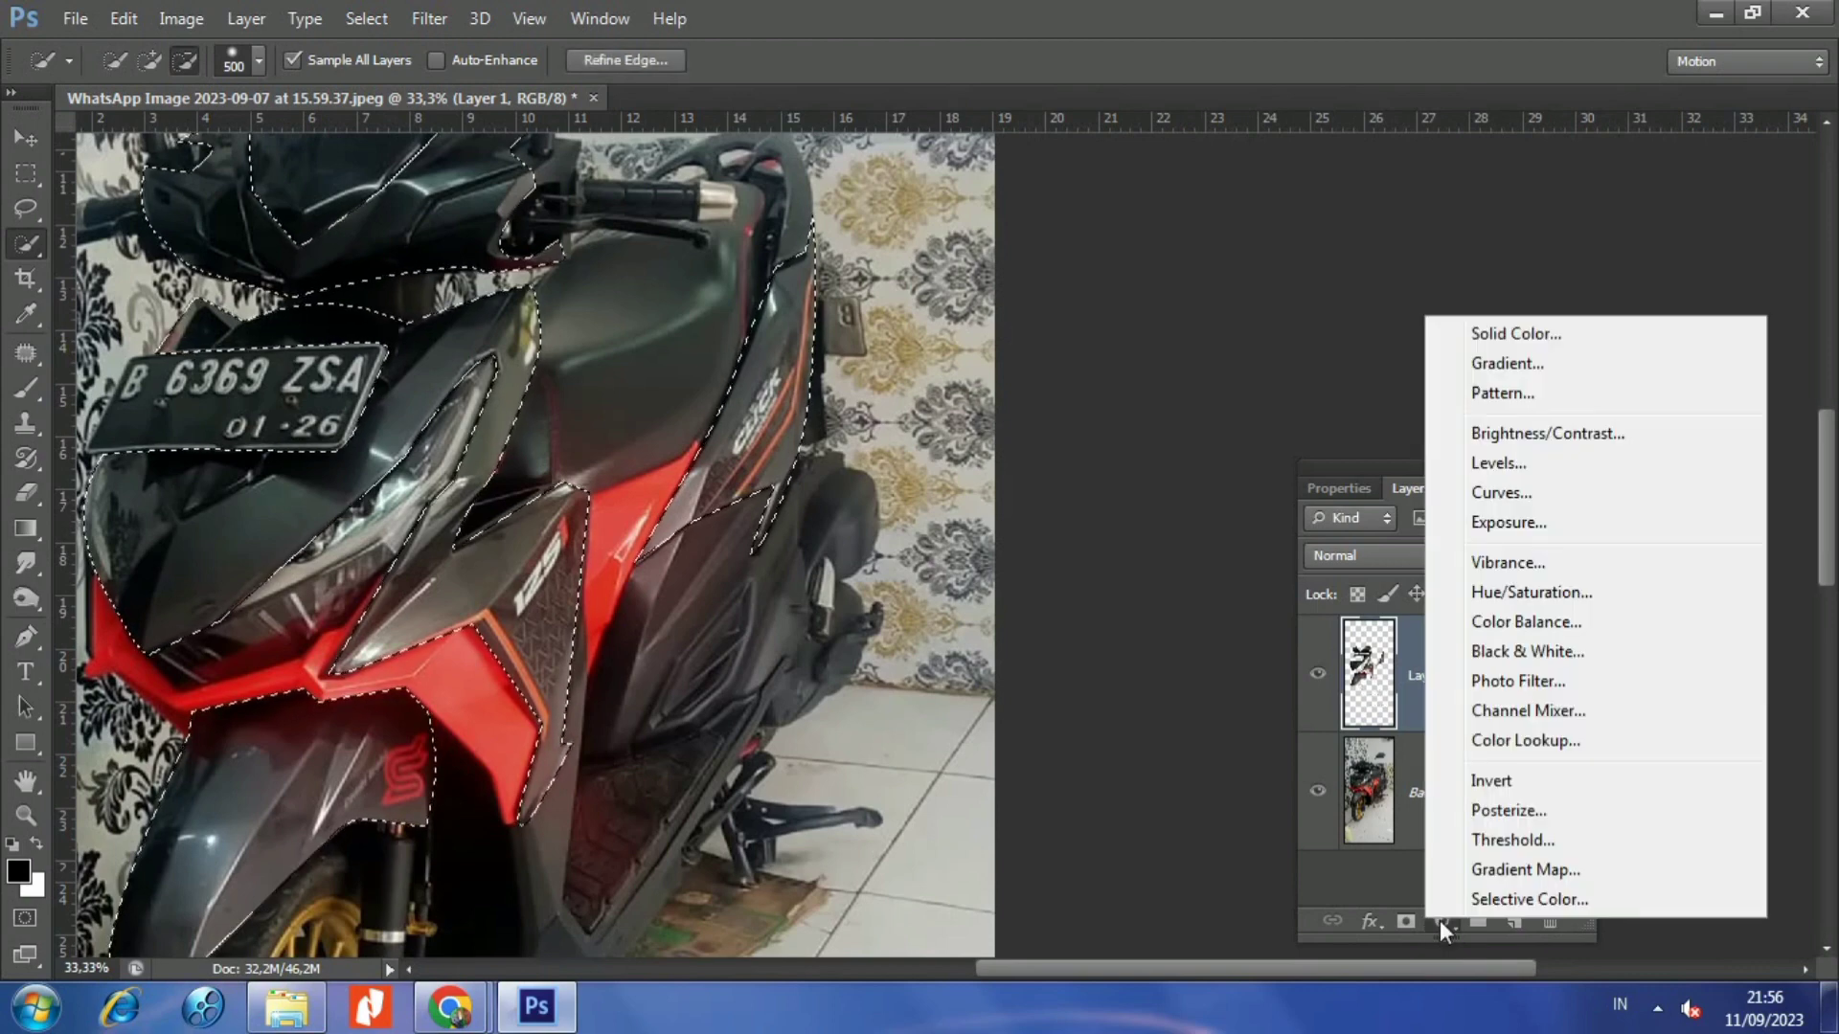
click(1530, 335)
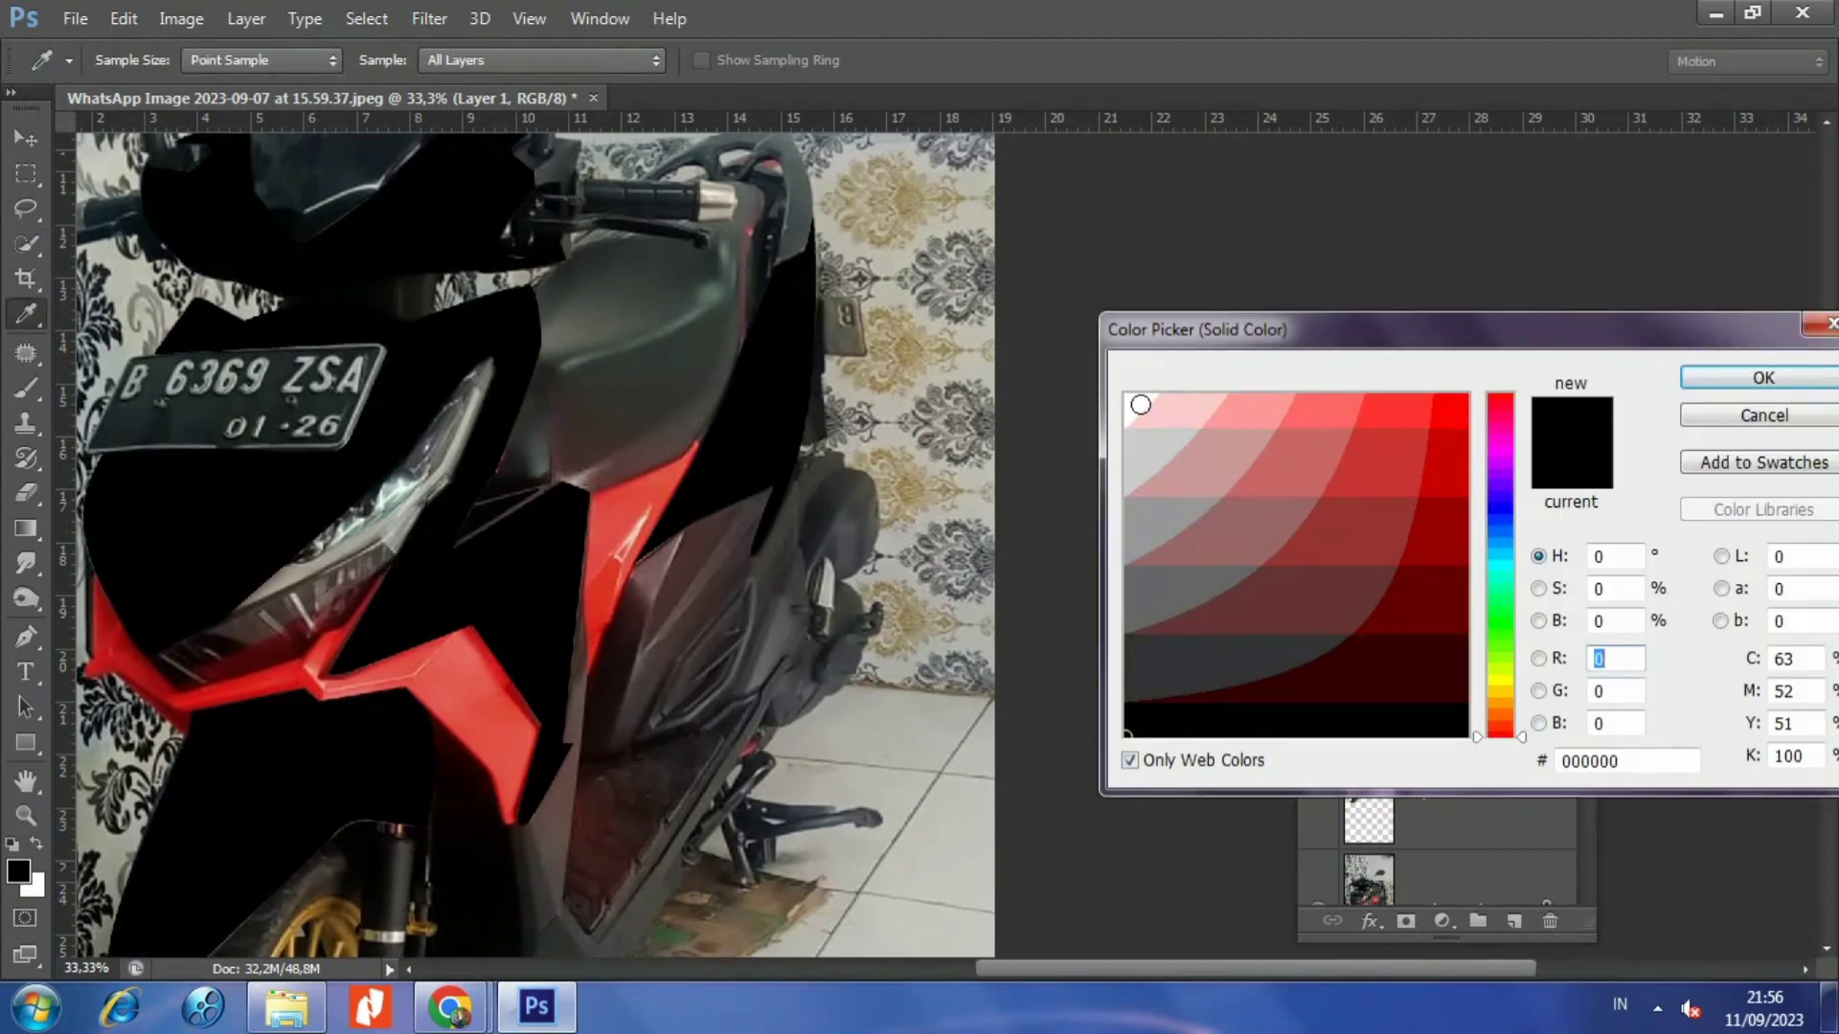
click(1446, 408)
- Confirm the red fill, then try Divide, Subtract and Lighter Color blend modes on Layer 1
click(1709, 381)
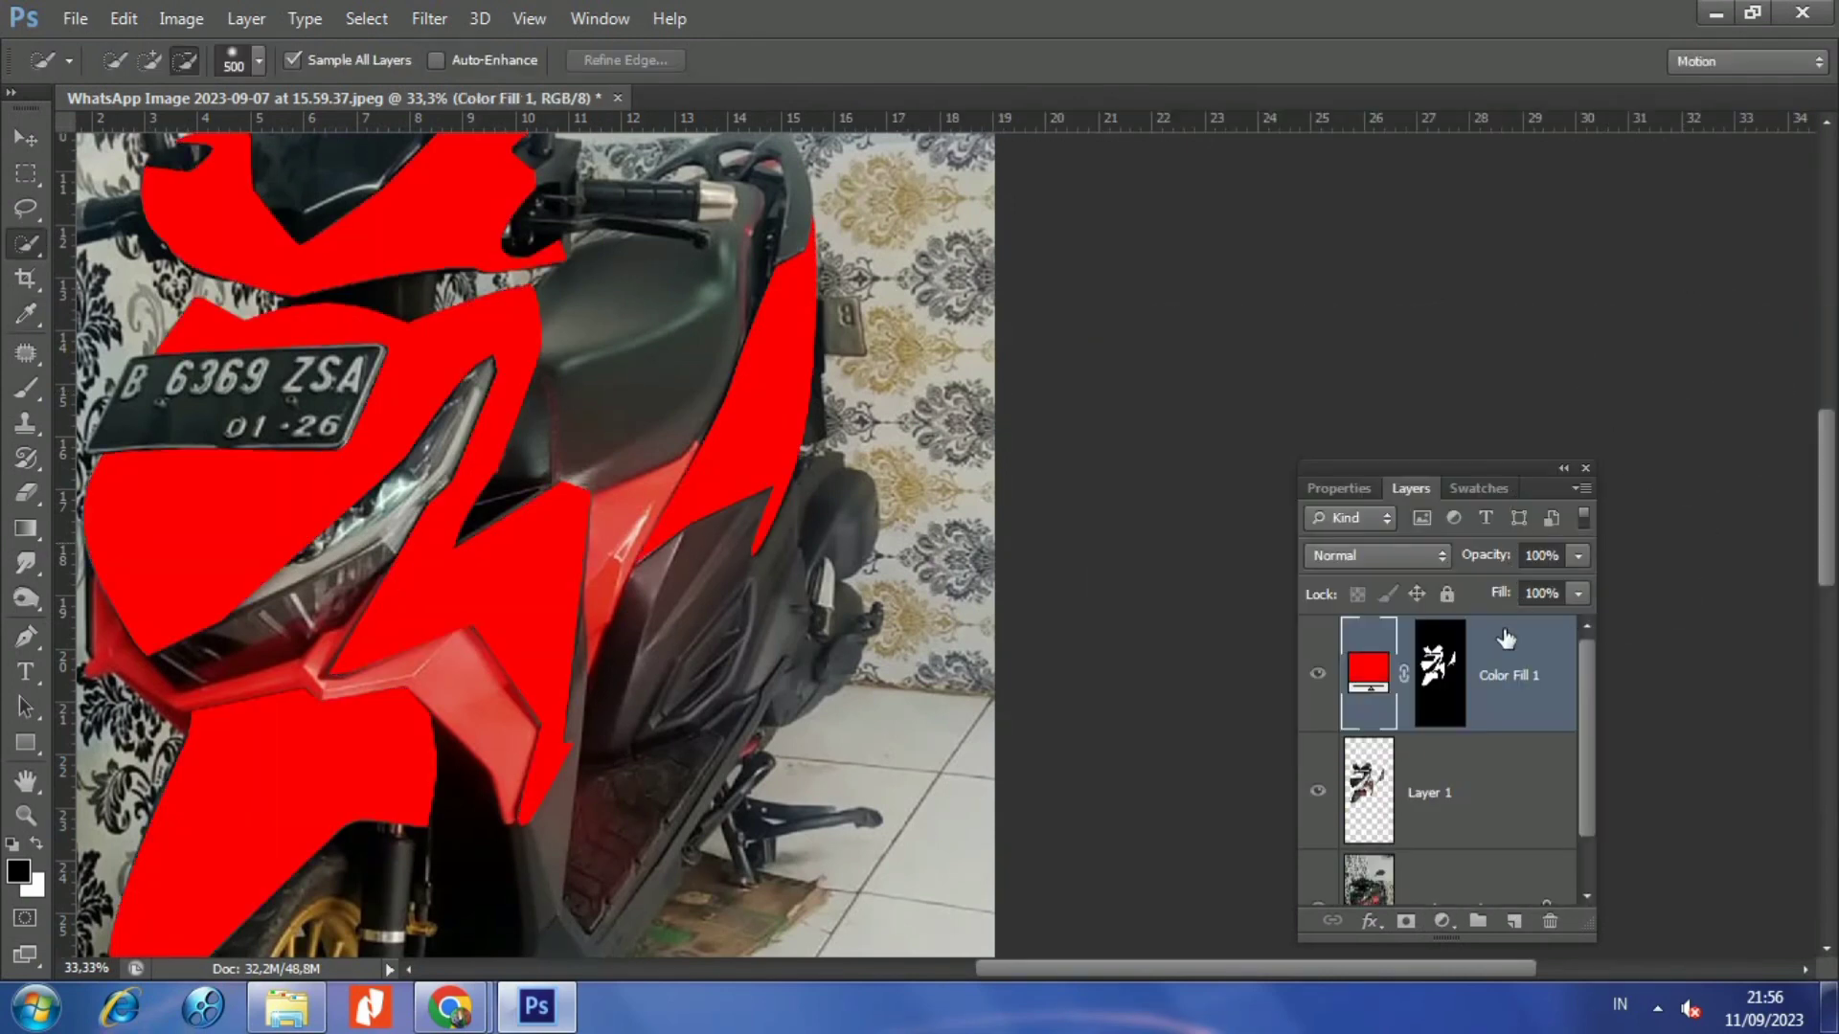
click(1375, 769)
click(1369, 556)
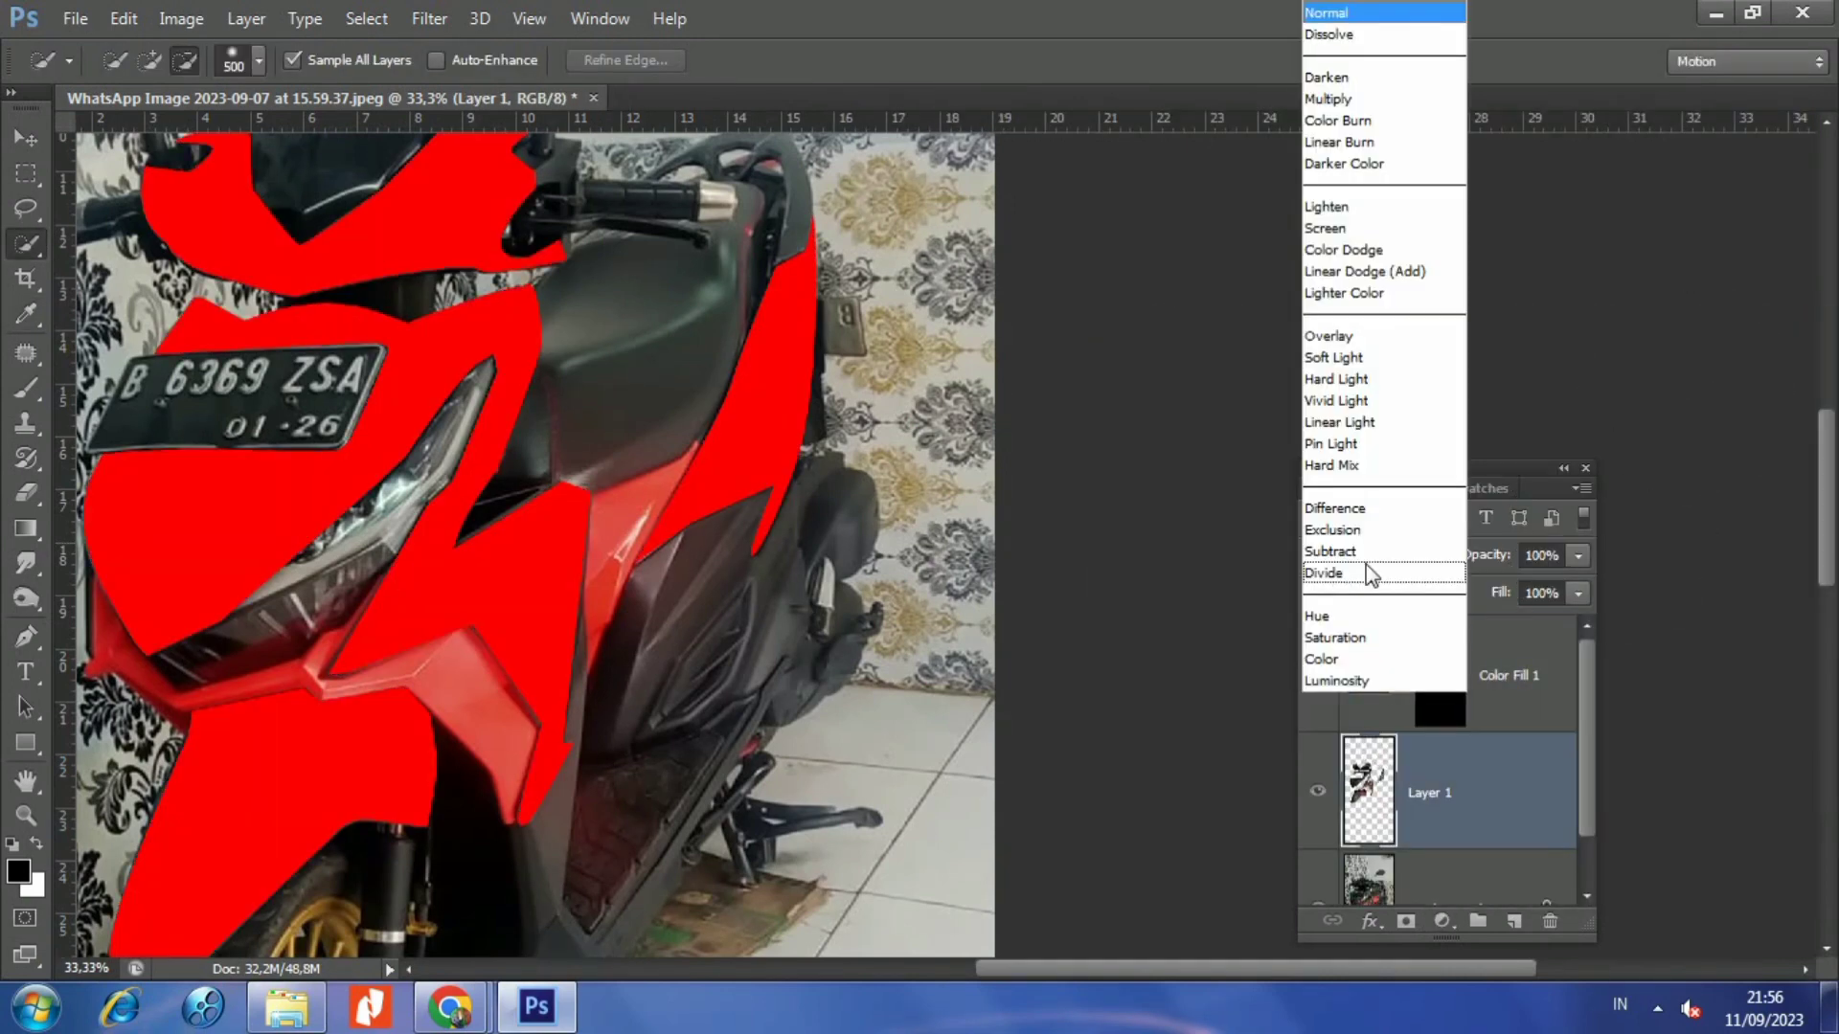
click(1369, 572)
click(1363, 561)
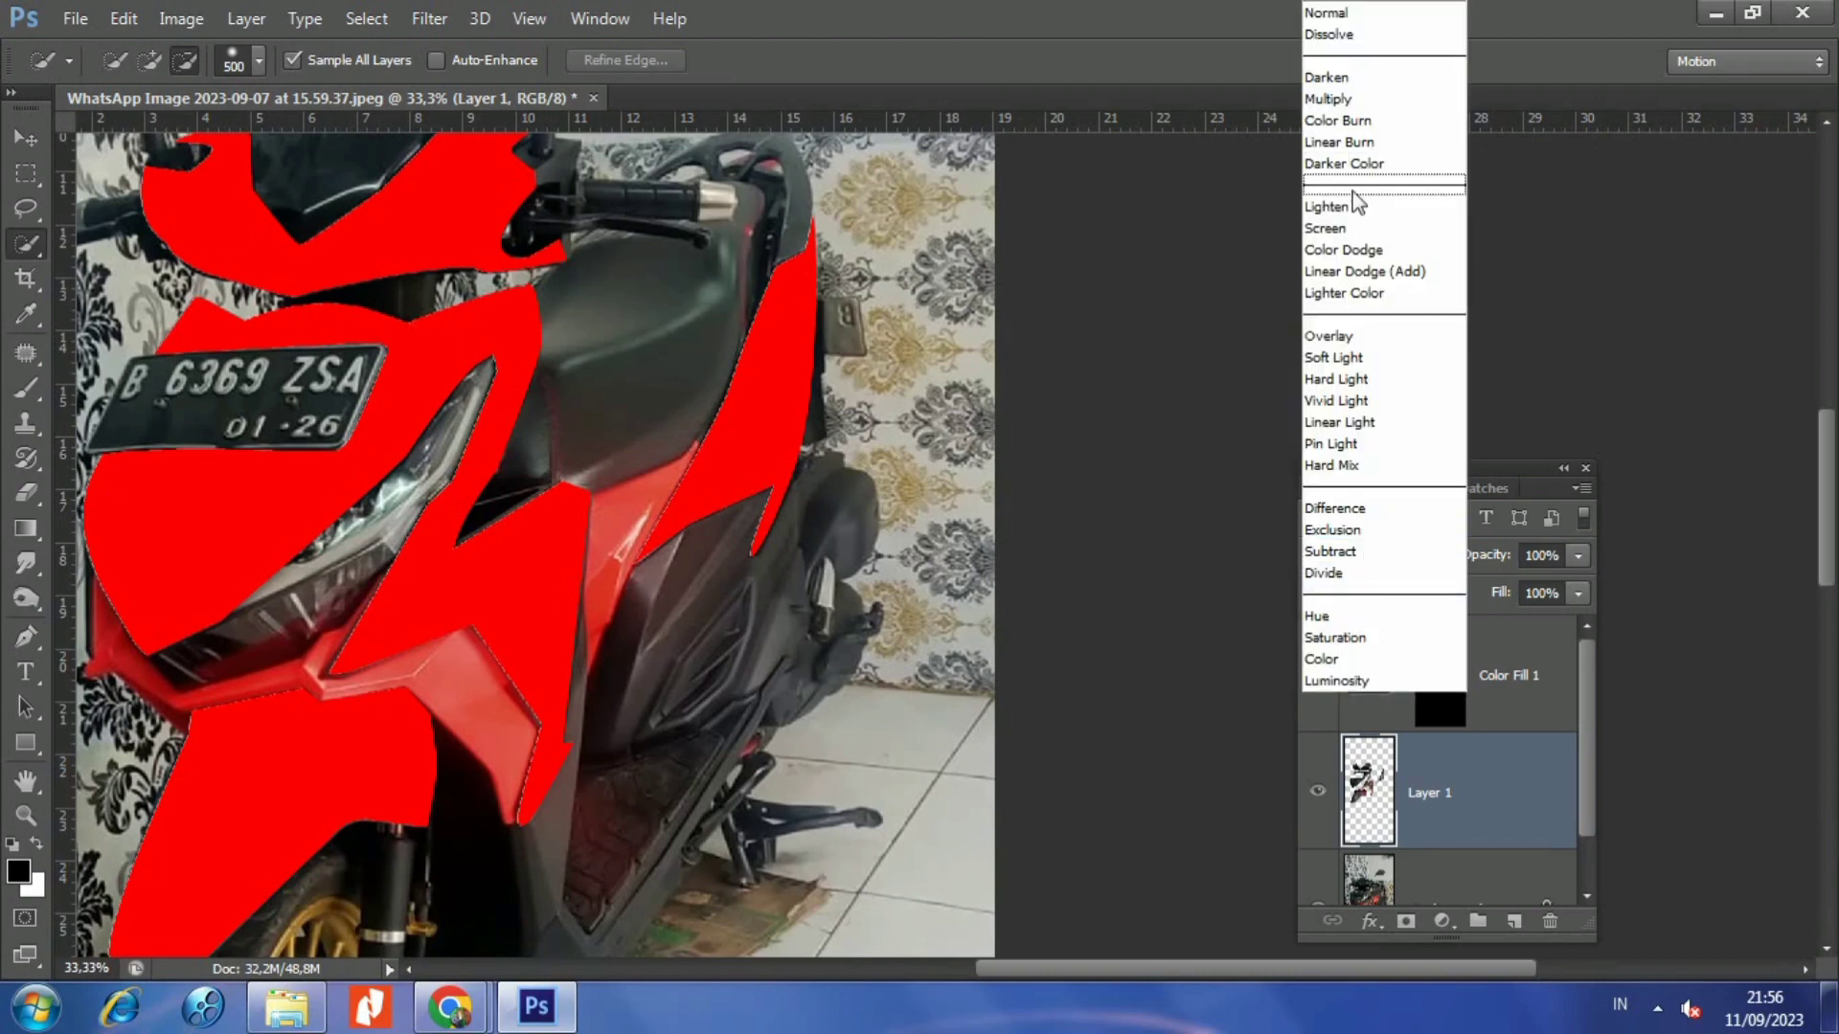
click(1353, 292)
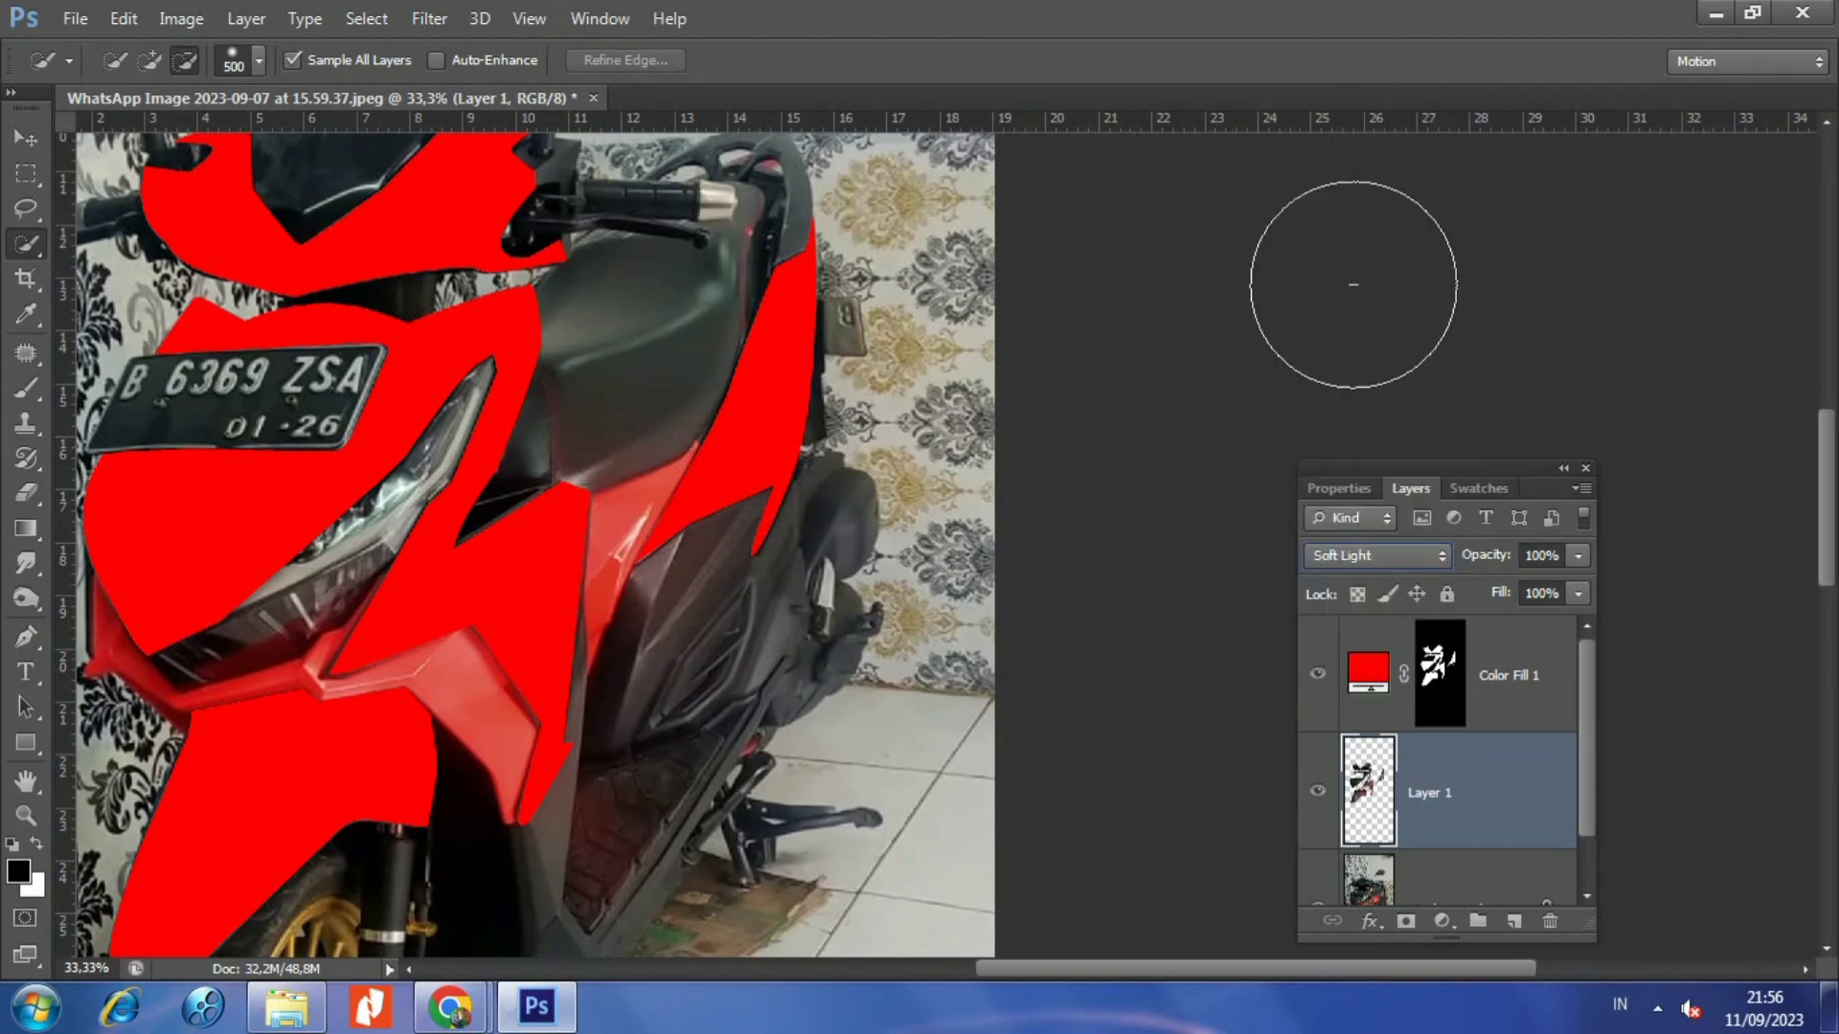
click(1356, 554)
click(1353, 560)
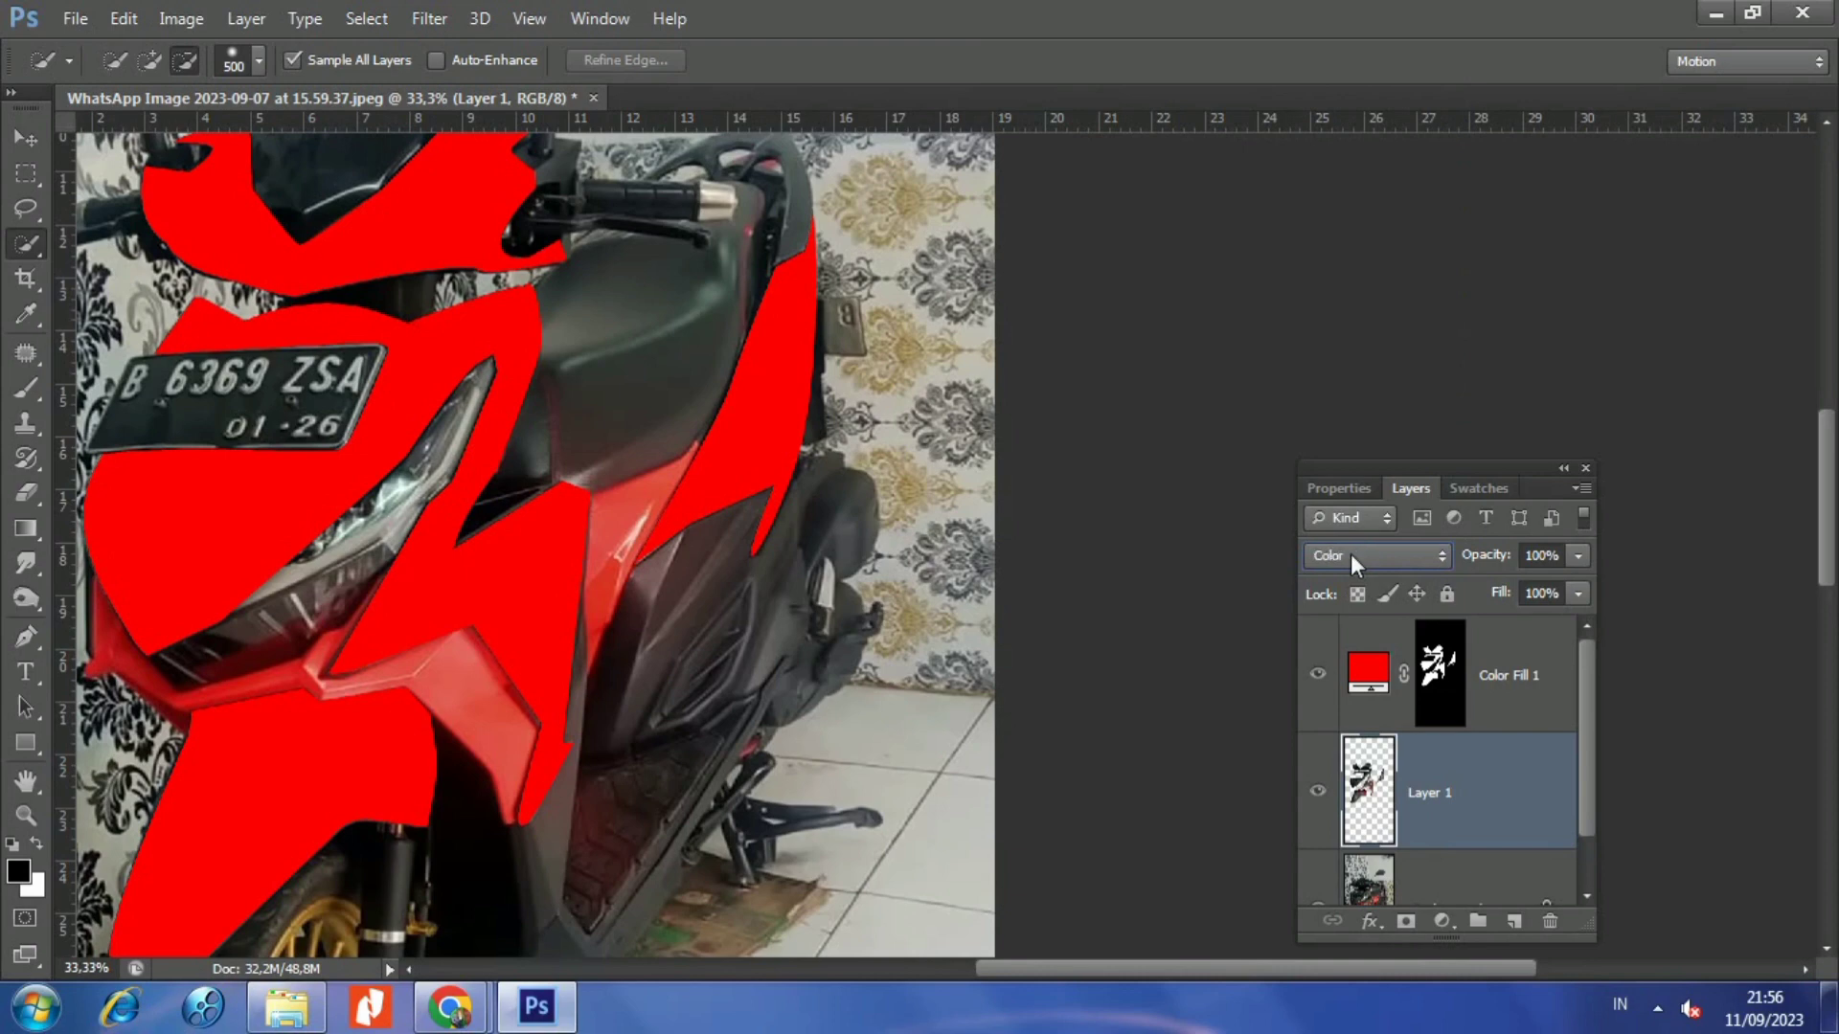
click(1352, 556)
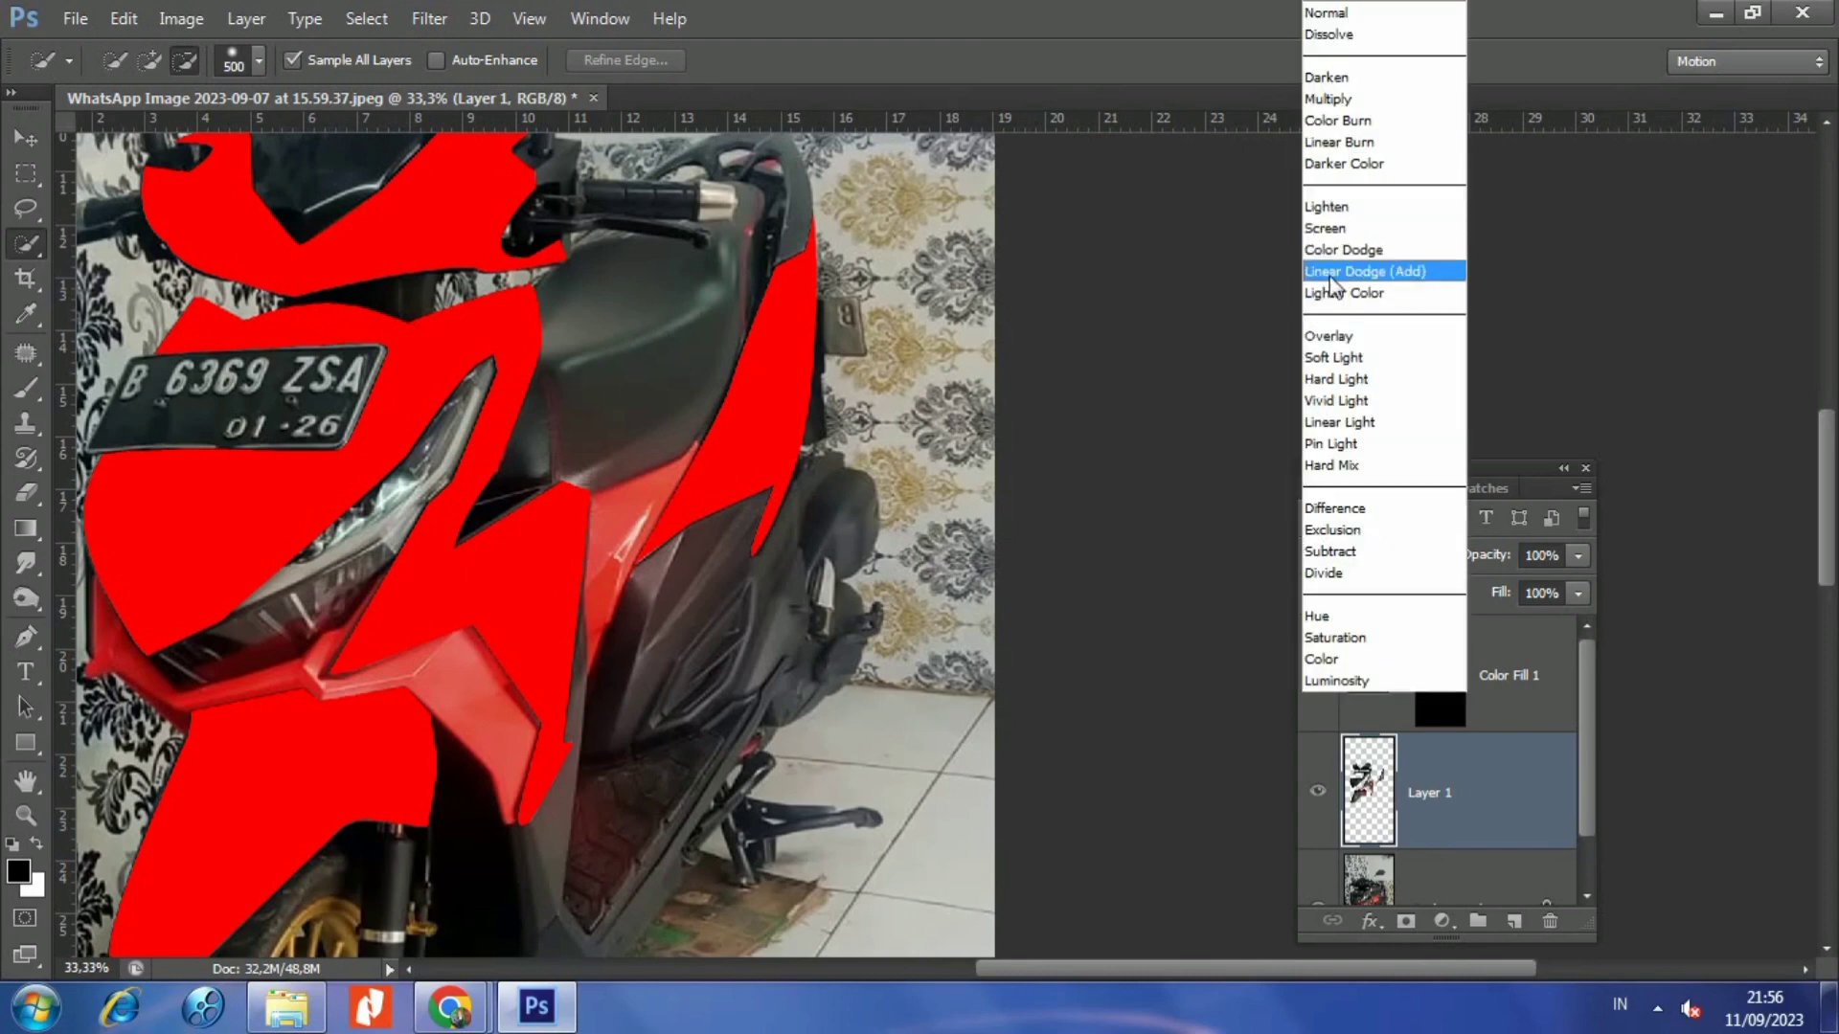
click(1336, 292)
- Cycle Color Fill 1's blend mode from Linear Light to Color and pan to the bike's front
click(1494, 675)
click(1354, 557)
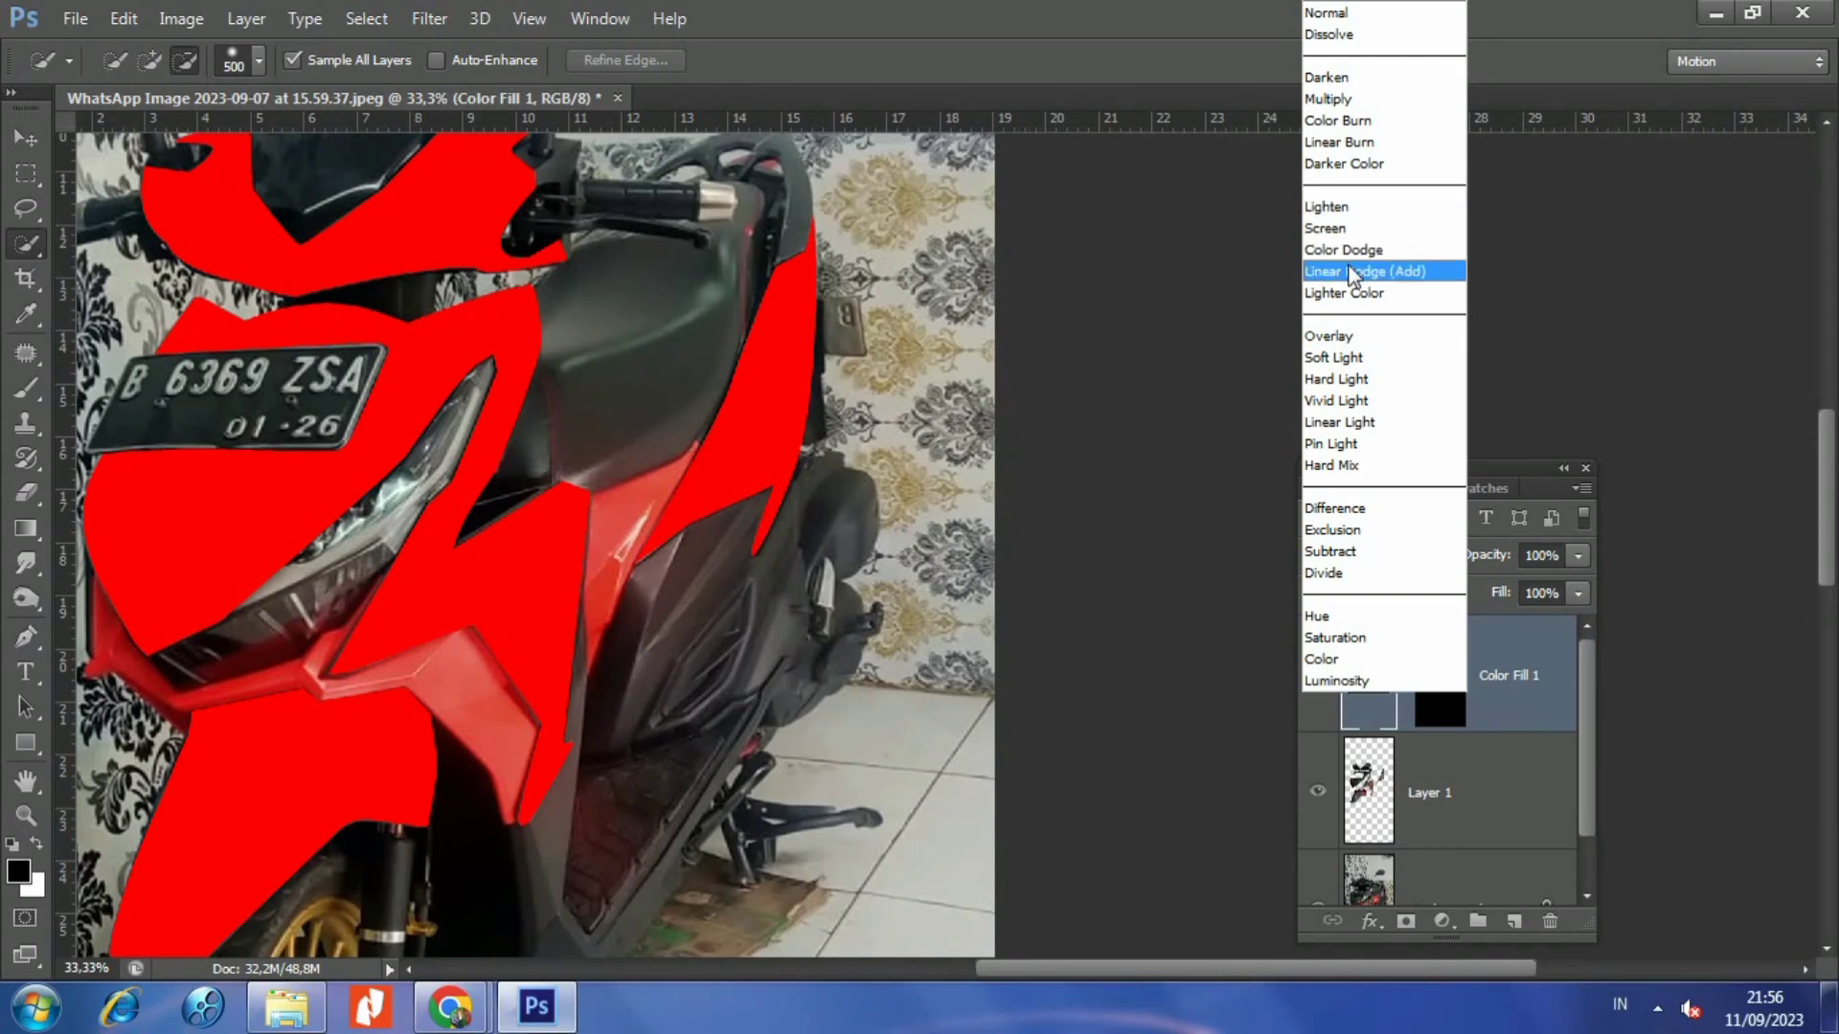
click(1350, 422)
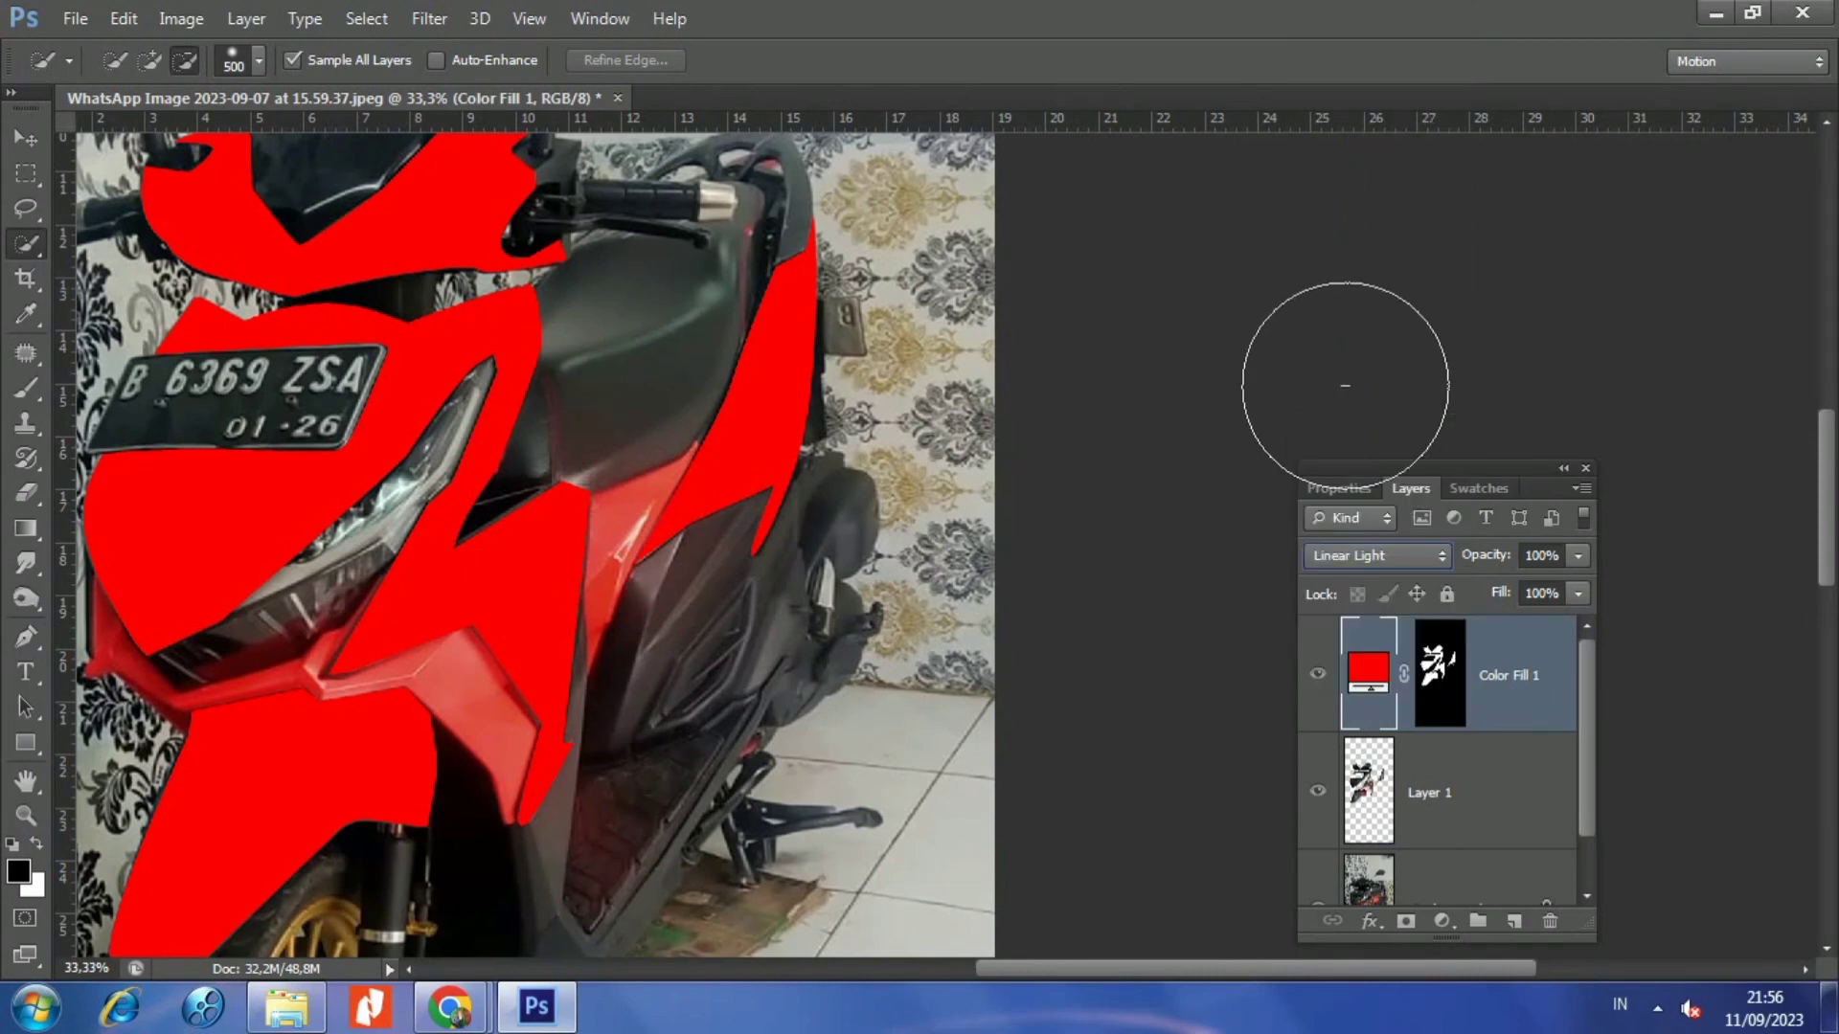
scroll(1393, 563, down, 3)
scroll(1393, 564, down, 4)
scroll(1394, 563, down, 2)
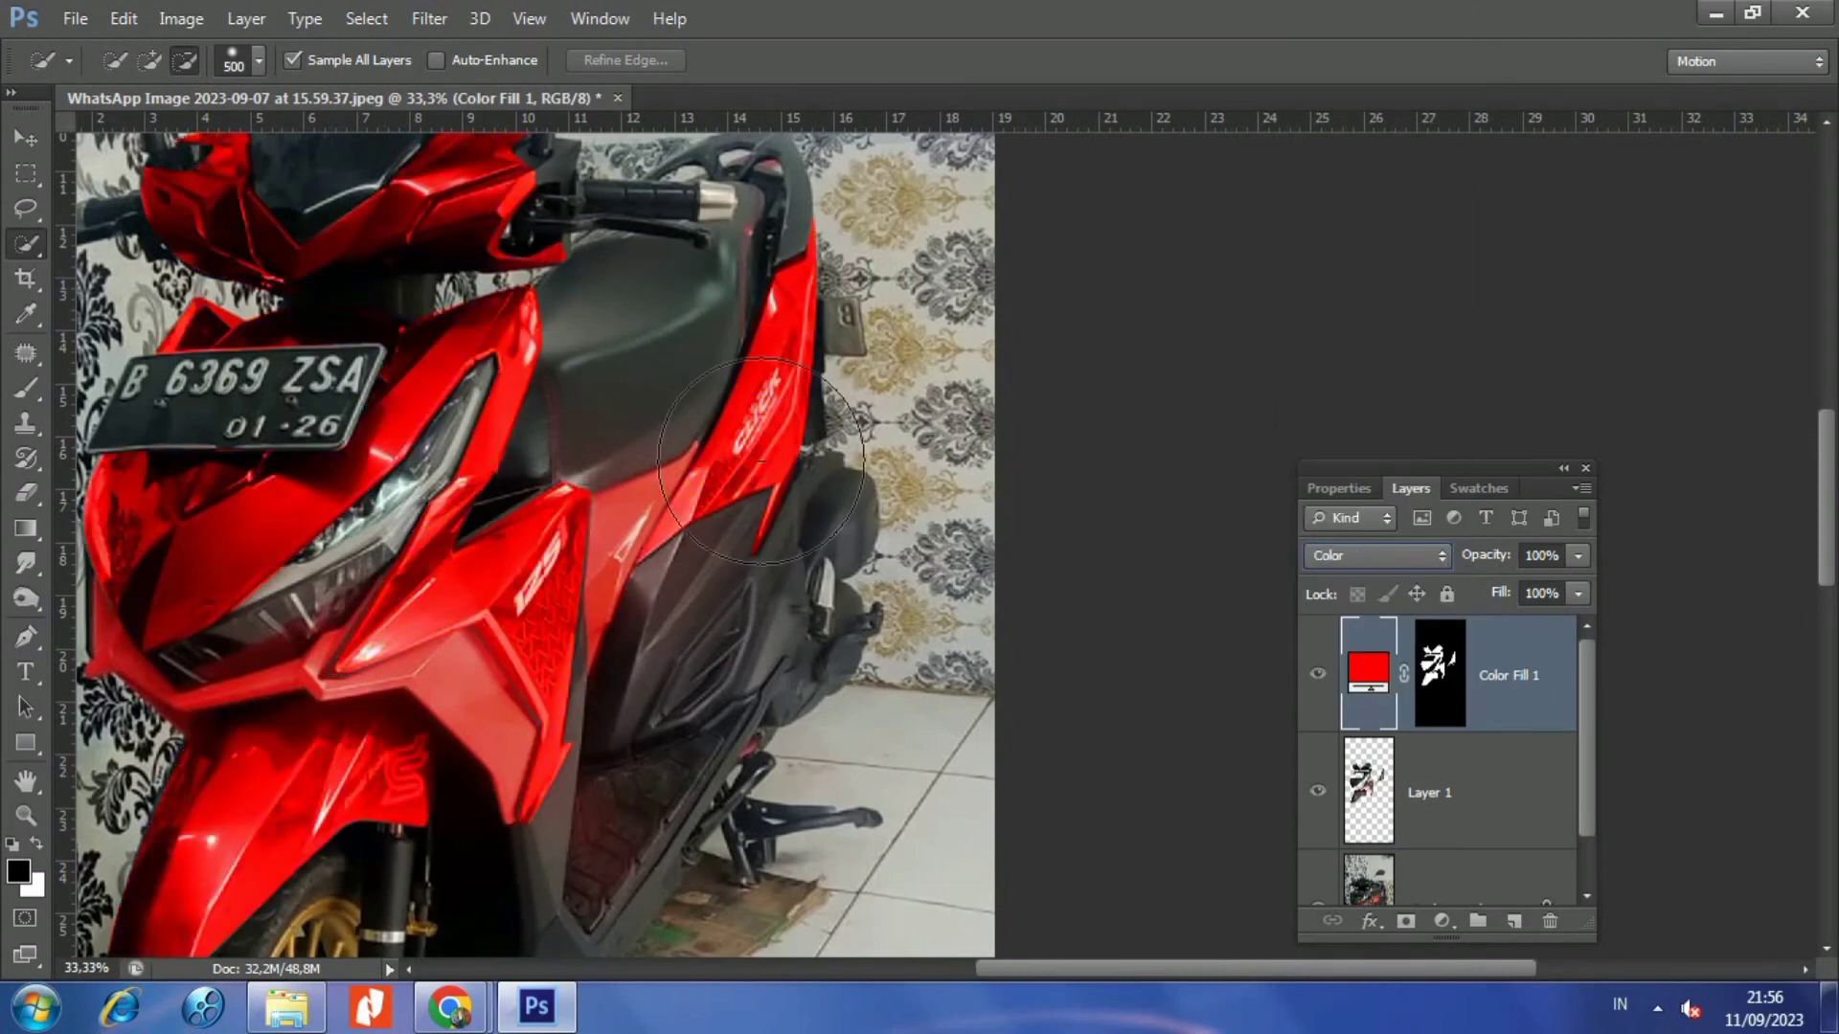
drag(687, 450, 1063, 493)
- Move the Layers panel up and set Color Fill 1's blend mode to Lighten
drag(1498, 471, 1720, 247)
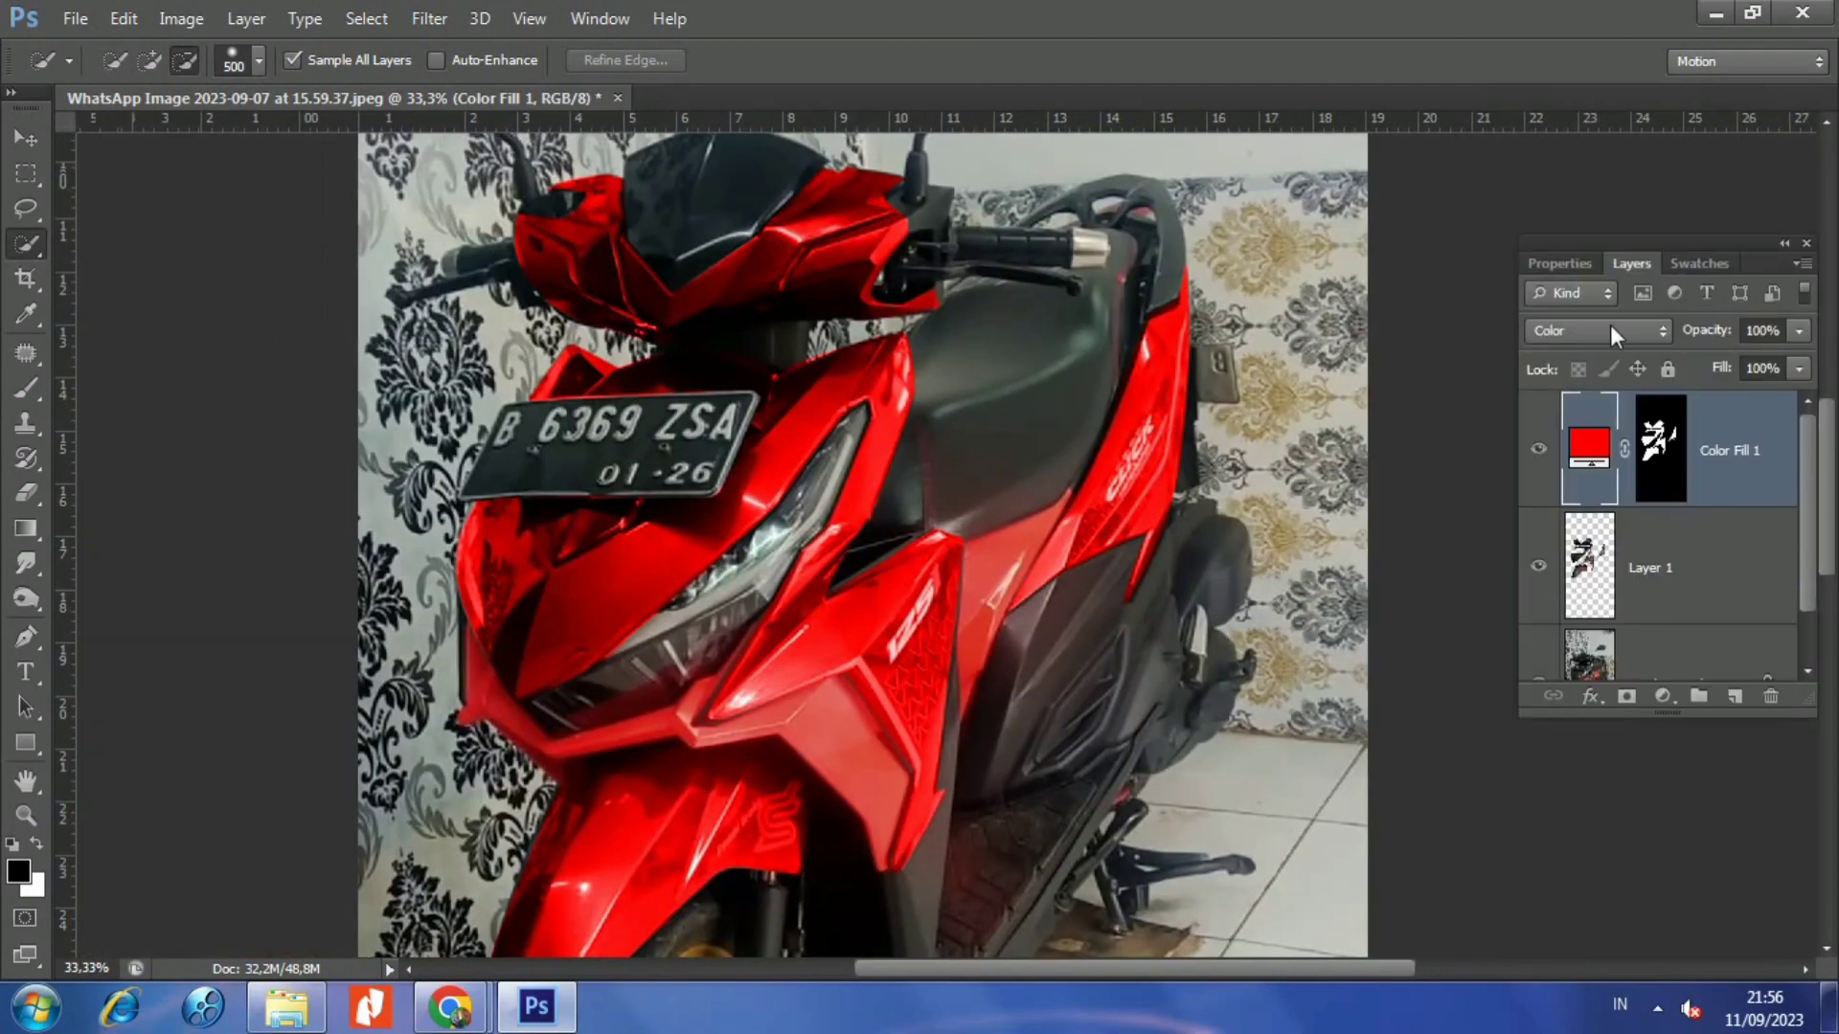
scroll(1610, 330, up, 13)
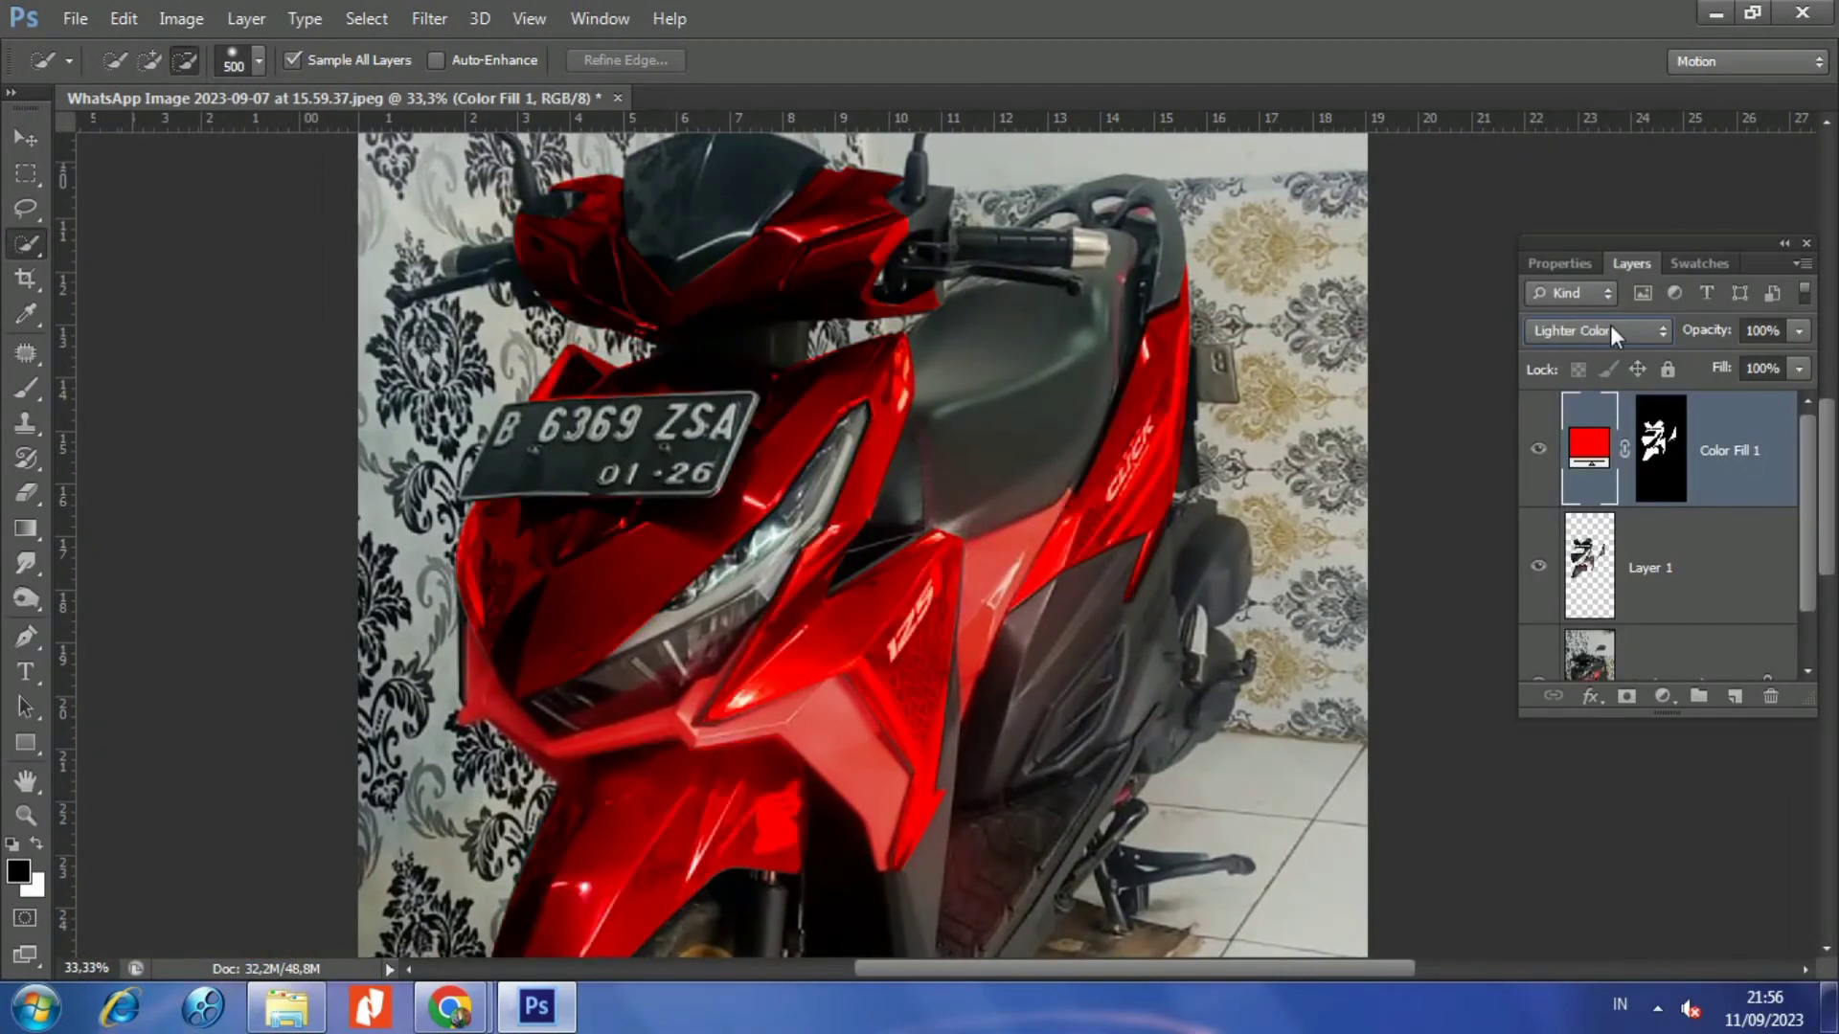
scroll(1611, 330, up, 3)
scroll(1611, 330, up, 5)
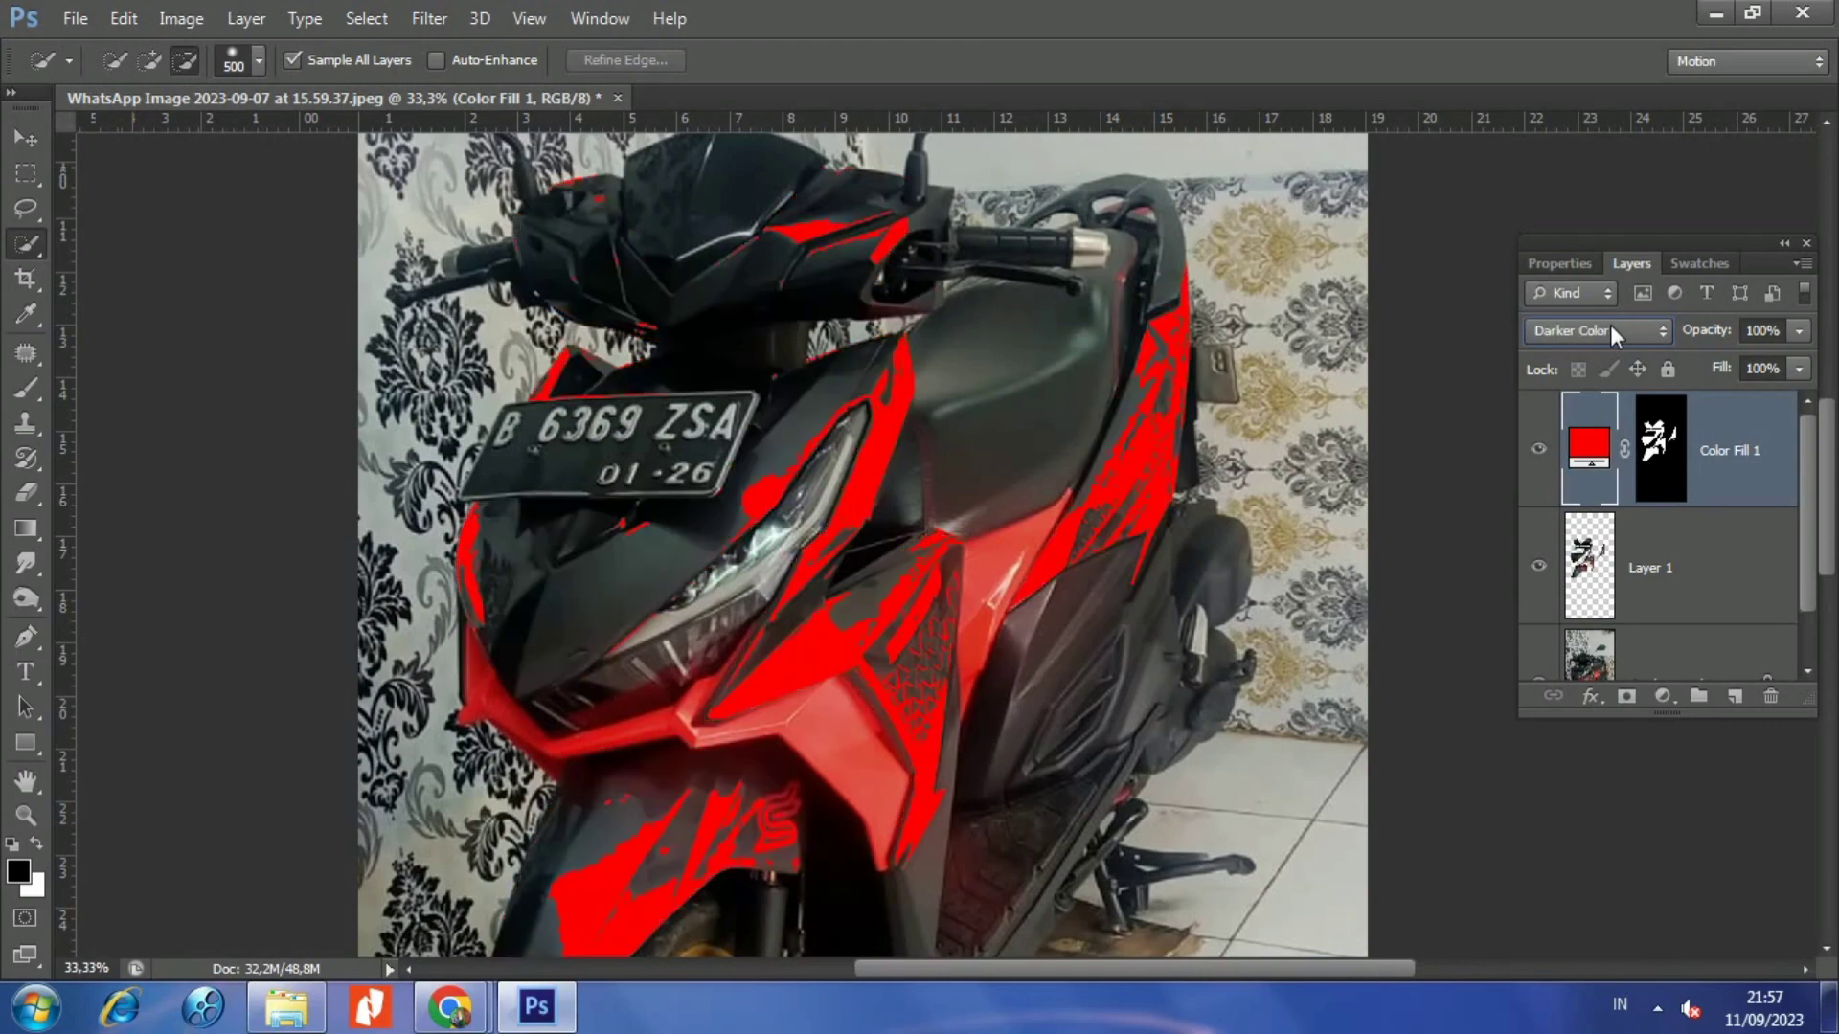
scroll(1611, 331, up, 4)
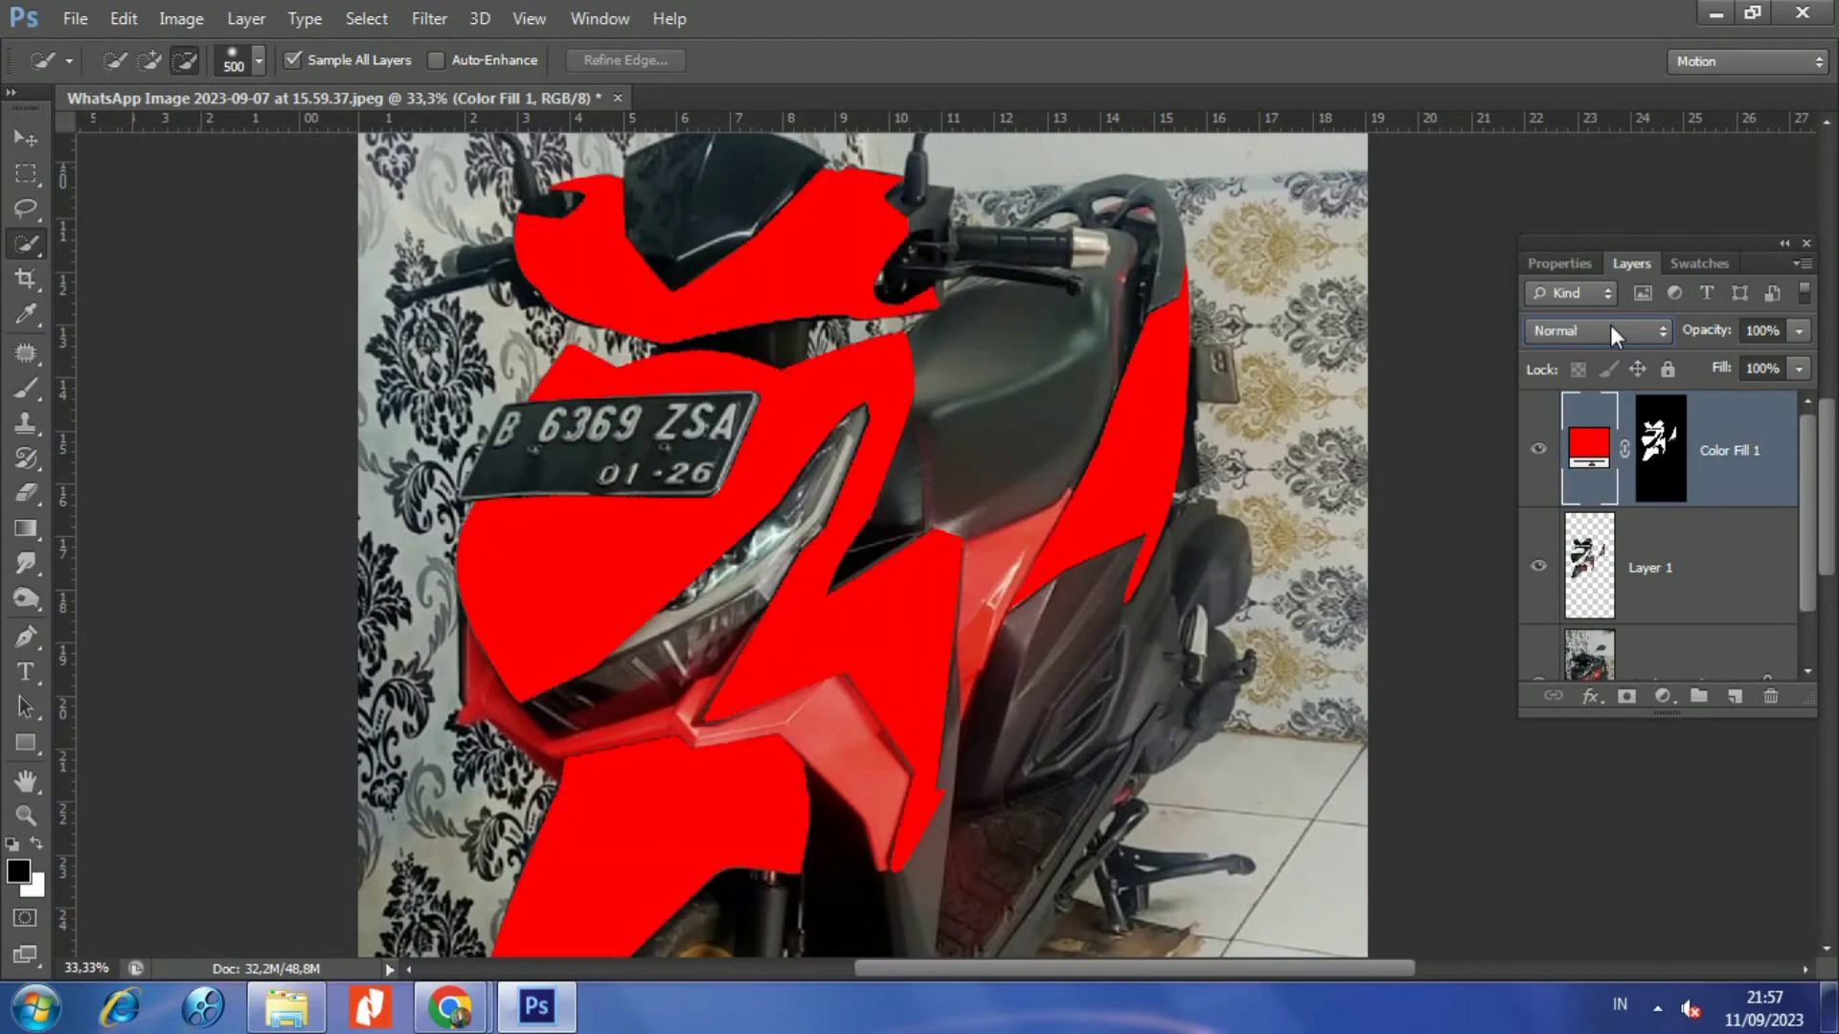
click(1611, 330)
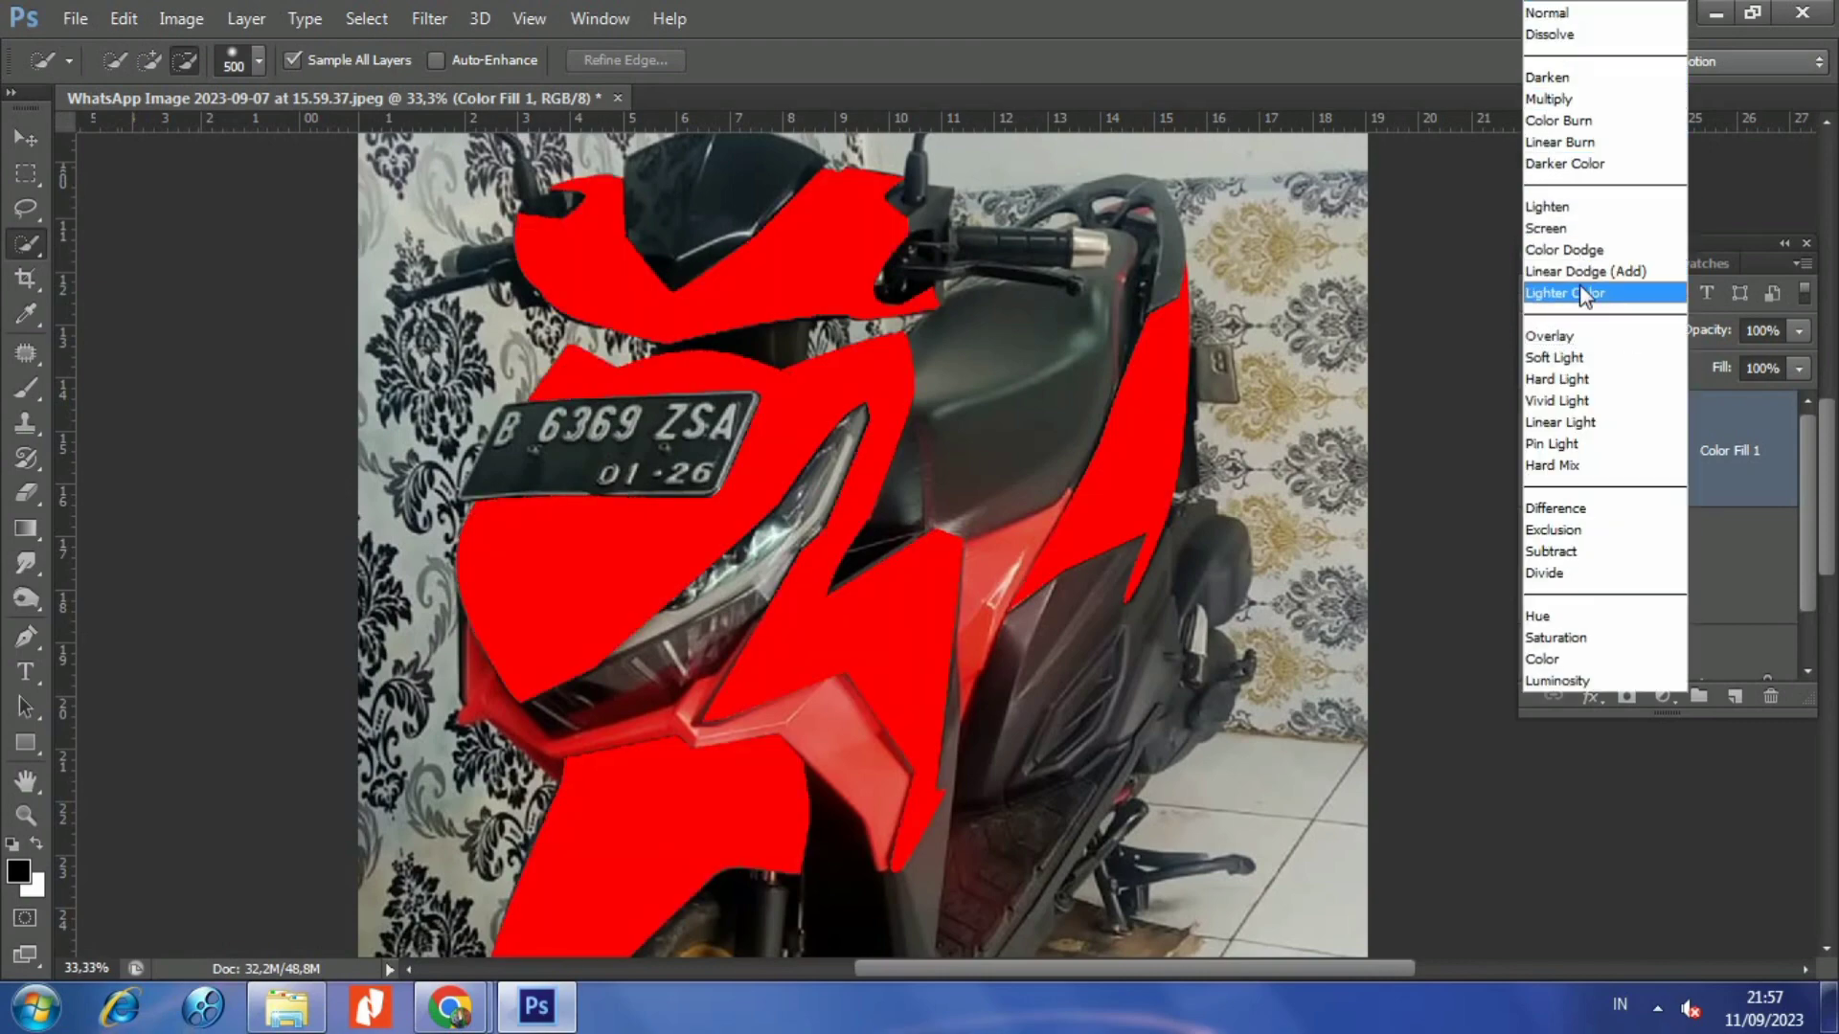
click(1559, 207)
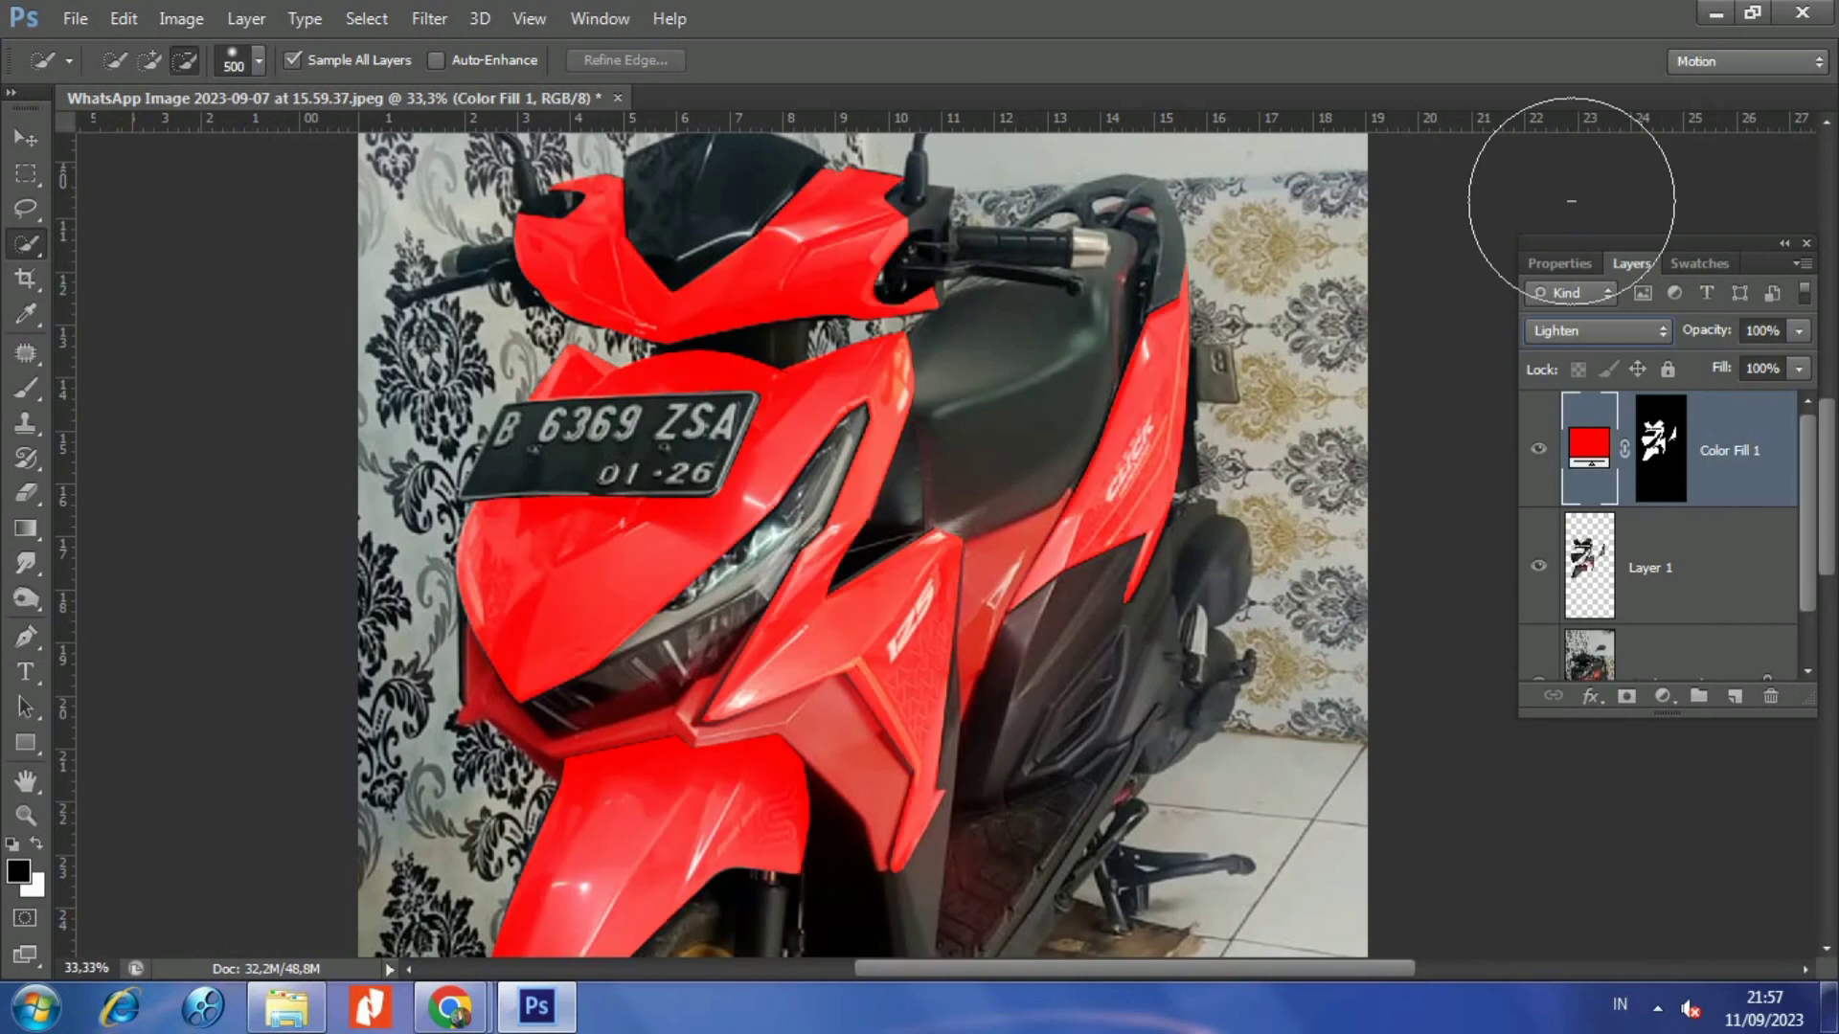
- Change the fill colour to blue and lower the layer's Fill to 51%
double_click(1603, 450)
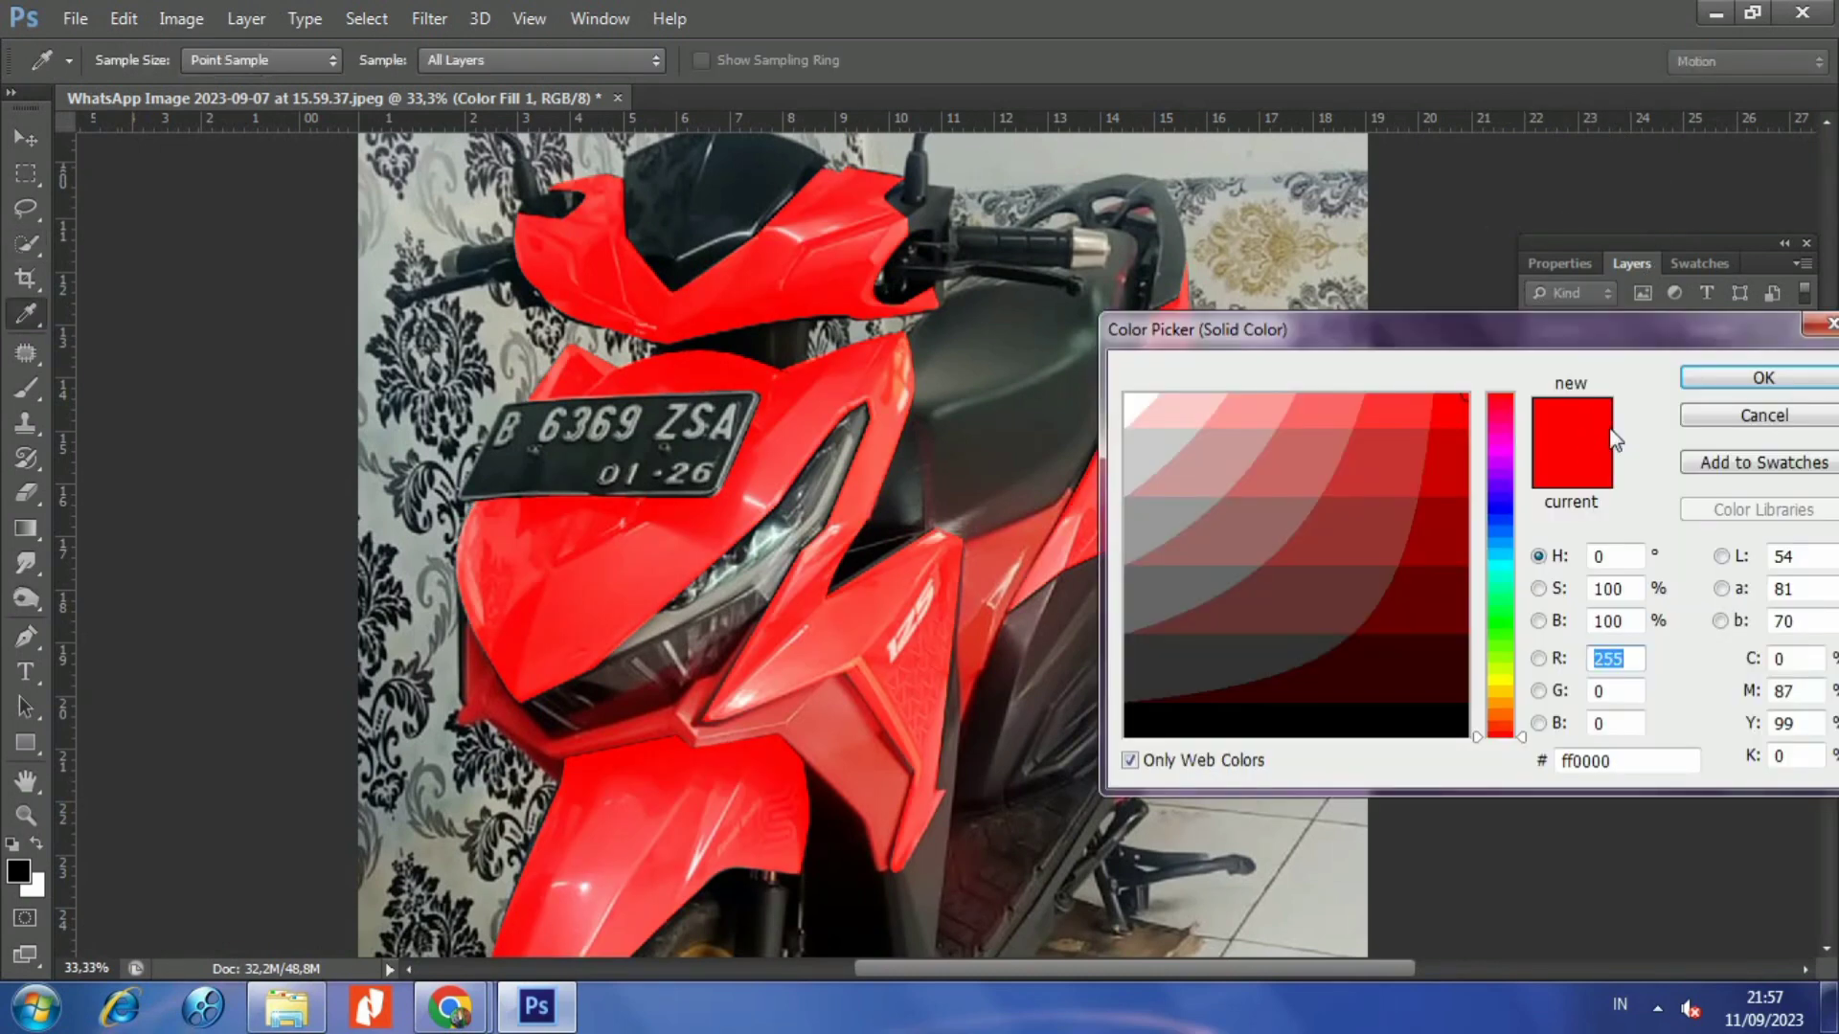
drag(1503, 447, 1503, 504)
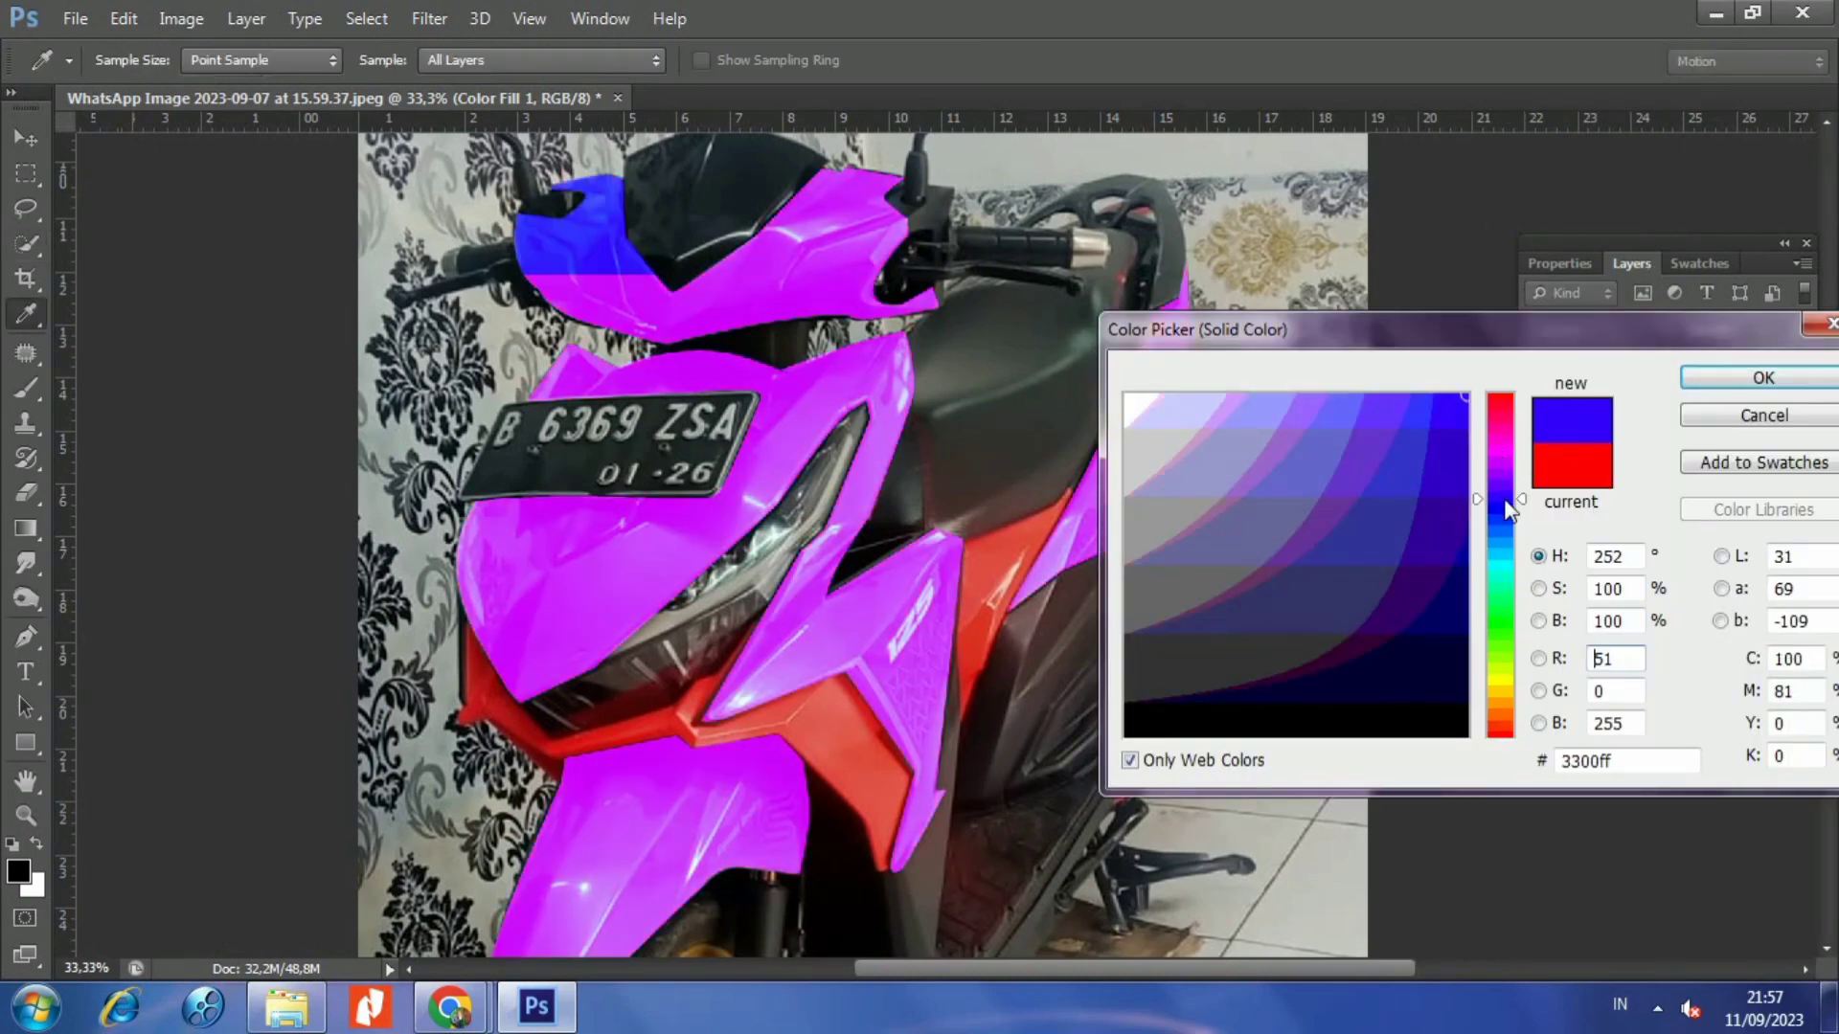
click(1724, 381)
drag(1796, 379, 1755, 405)
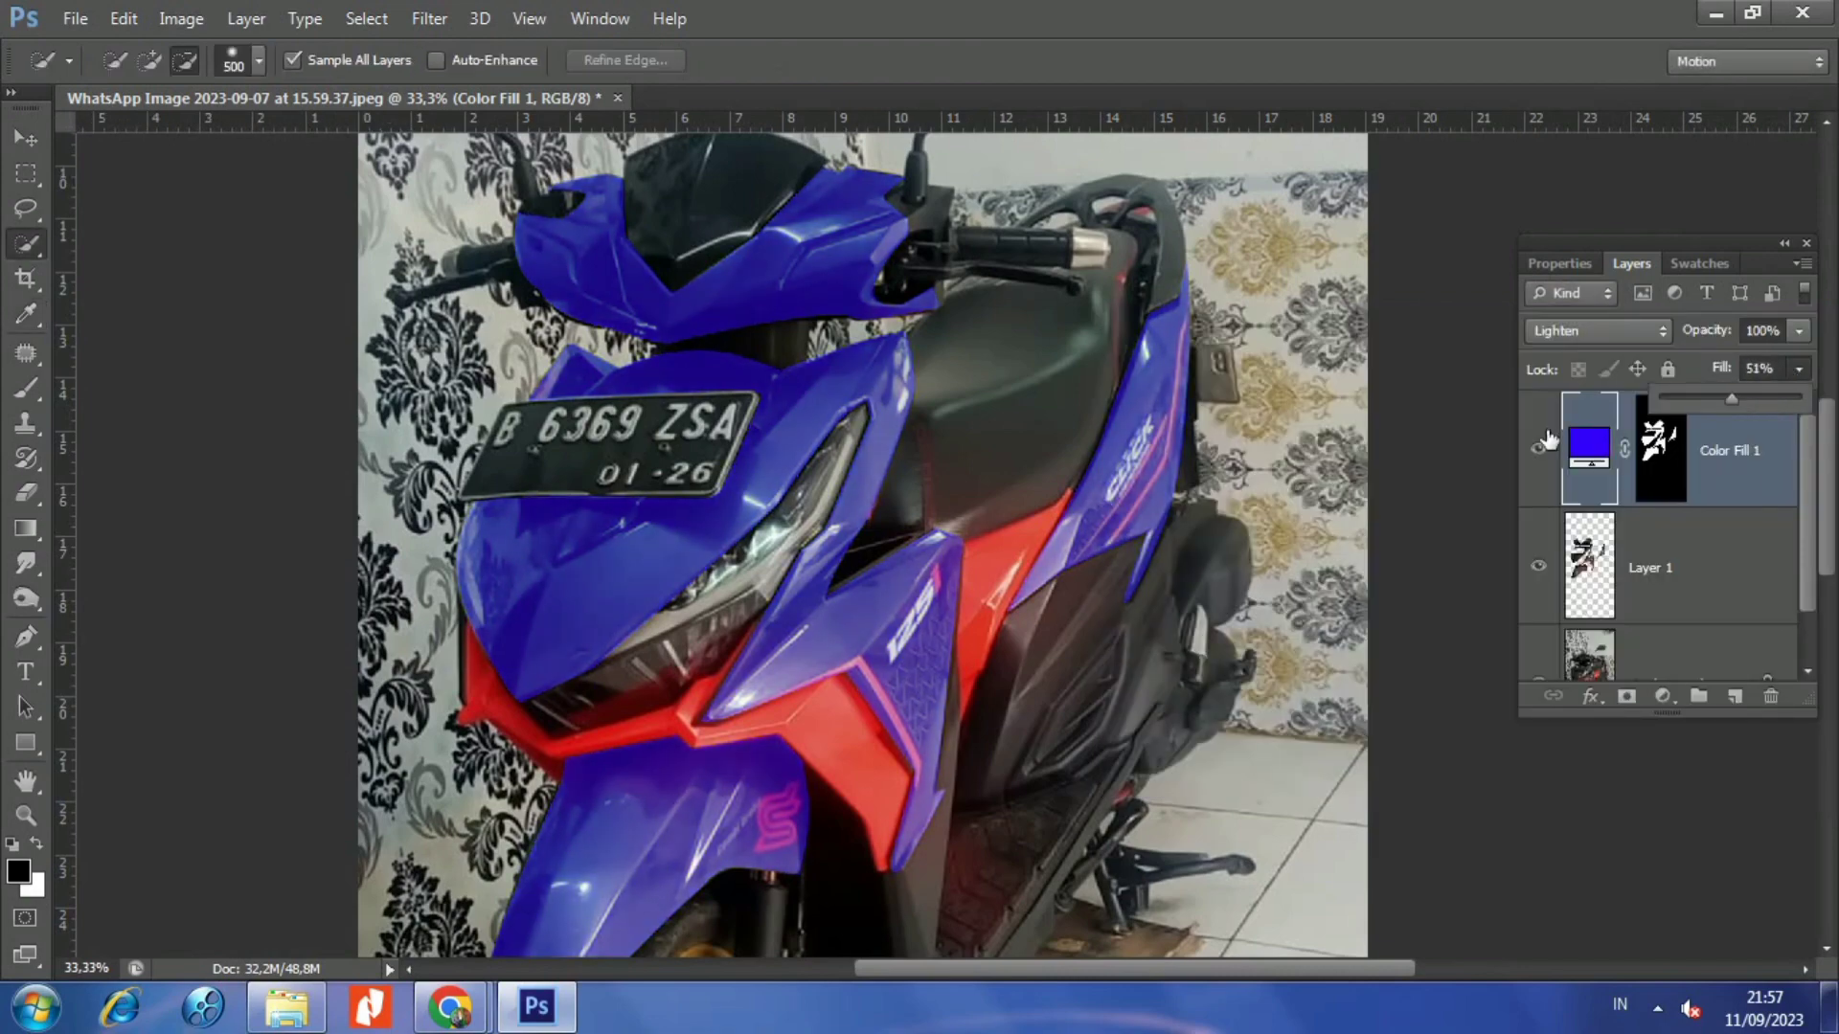
- Zoom out and reopen the colour picker, previewing teal 00ffcc on the panels
key(ctrl+minus)
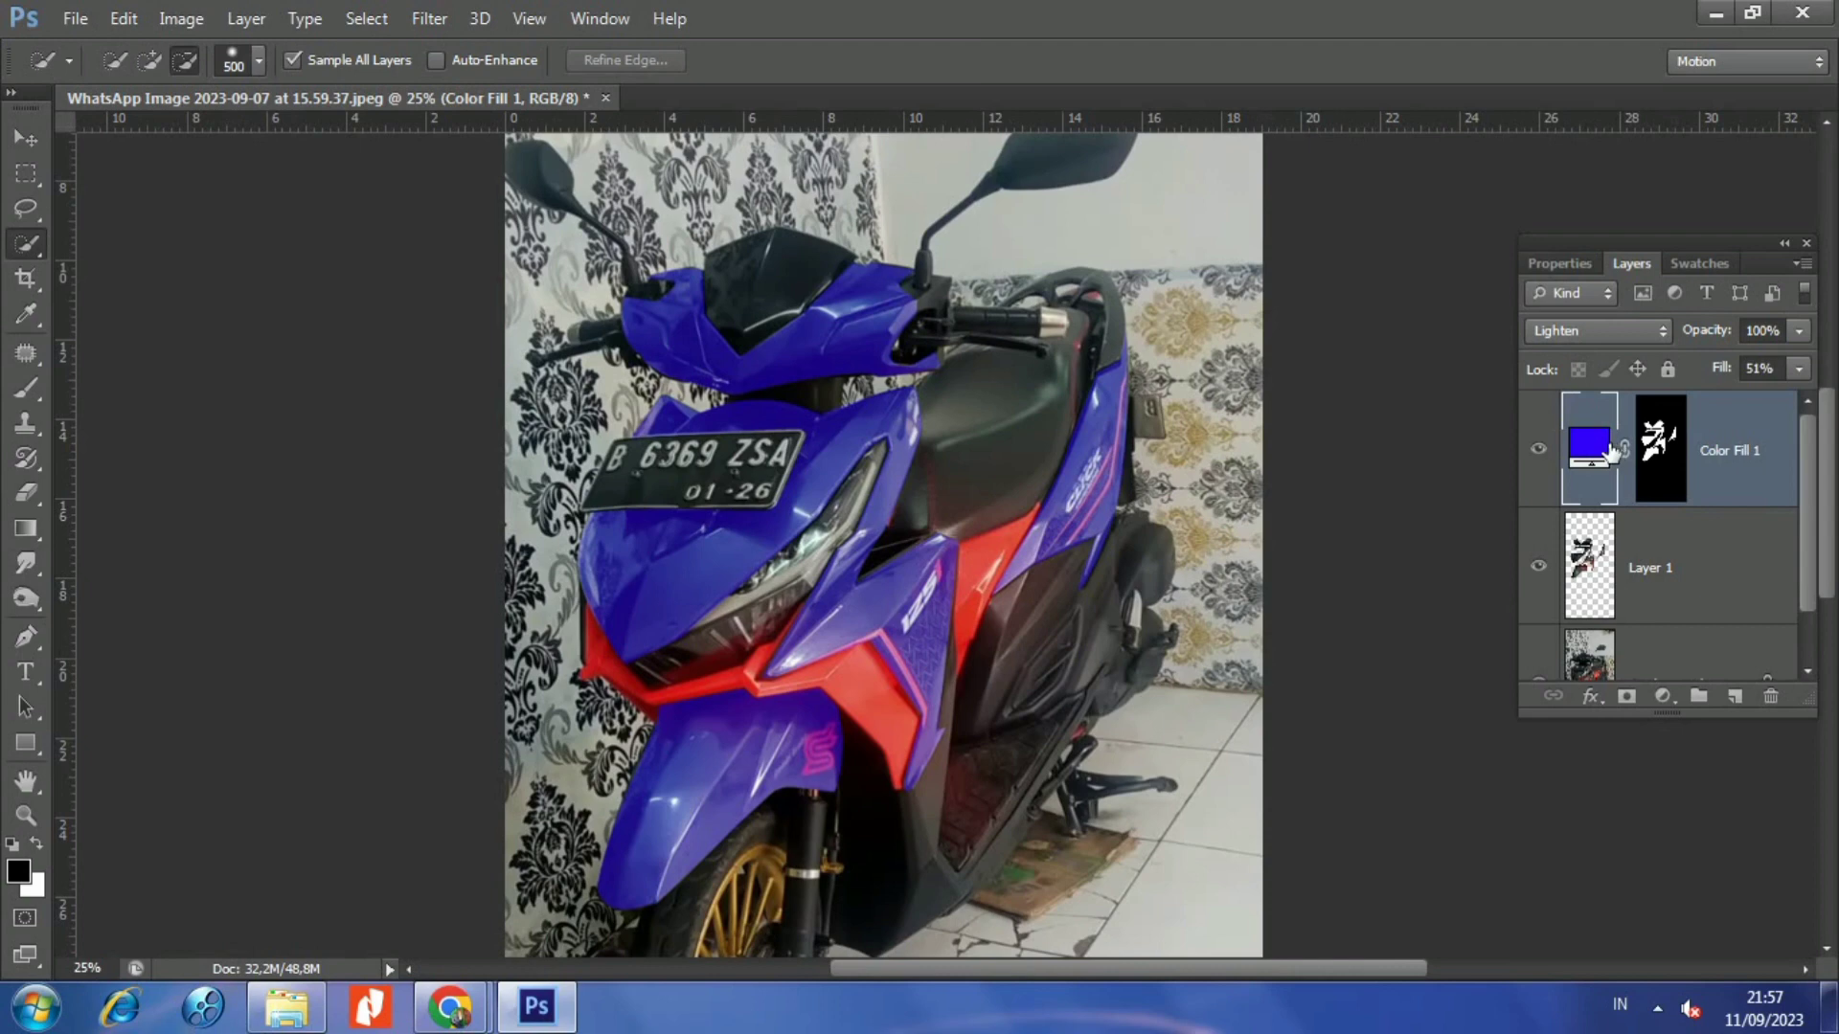
double_click(1614, 452)
mouse_move(1514, 464)
mouse_down()
mouse_move(1503, 395)
mouse_move(1502, 577)
mouse_up()
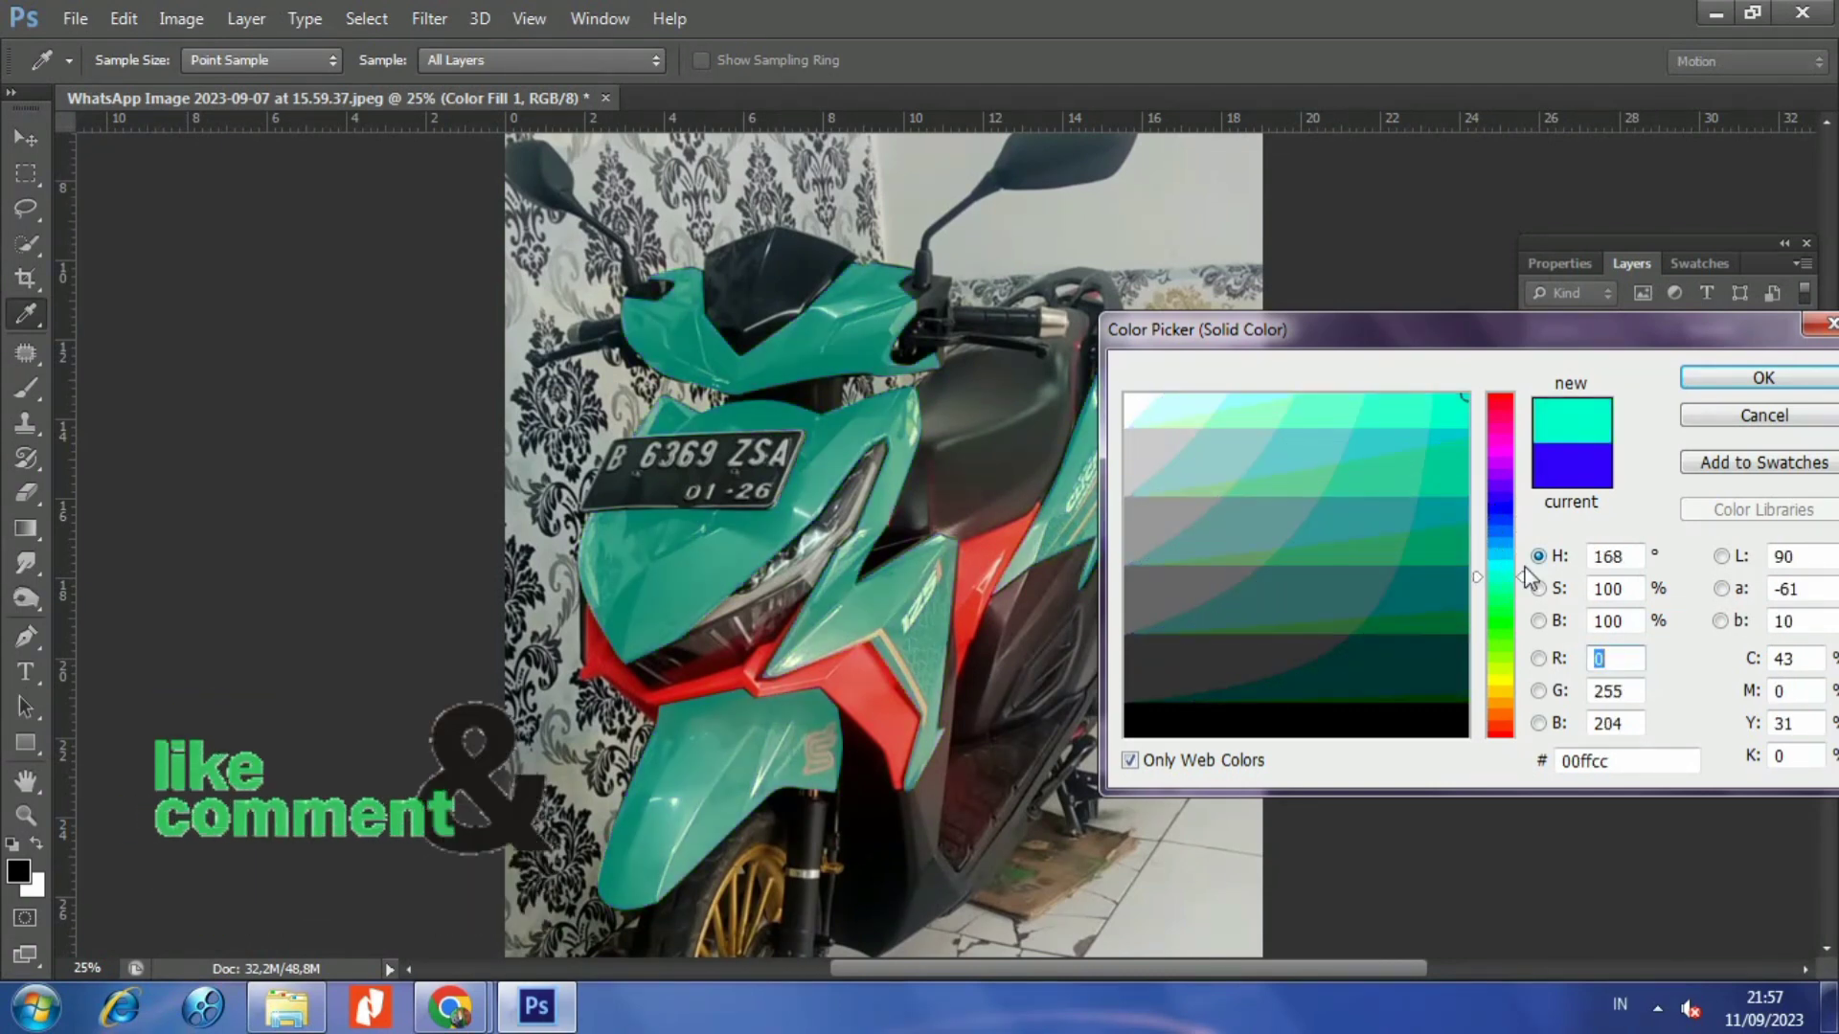
- Confirm the teal fill and set Color Fill 1 to Screen blend at 81% opacity
click(1728, 380)
key(w)
click(1601, 326)
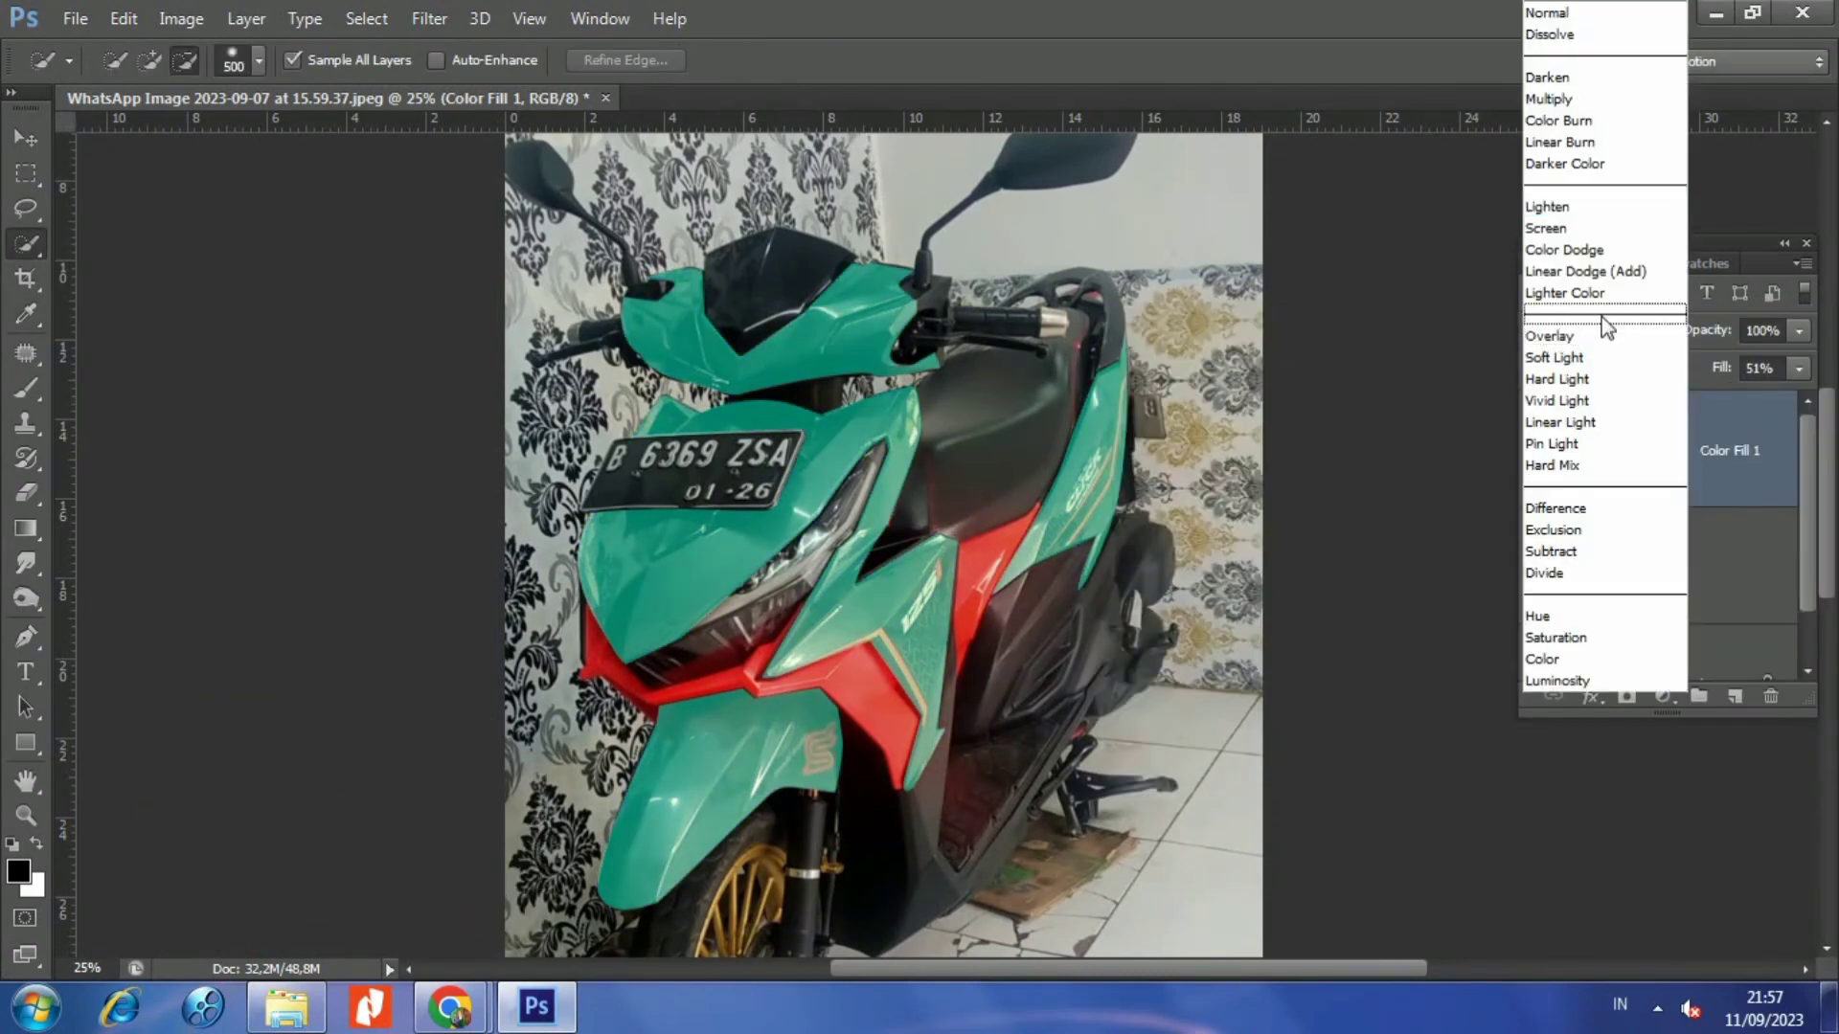
click(1584, 228)
click(1798, 330)
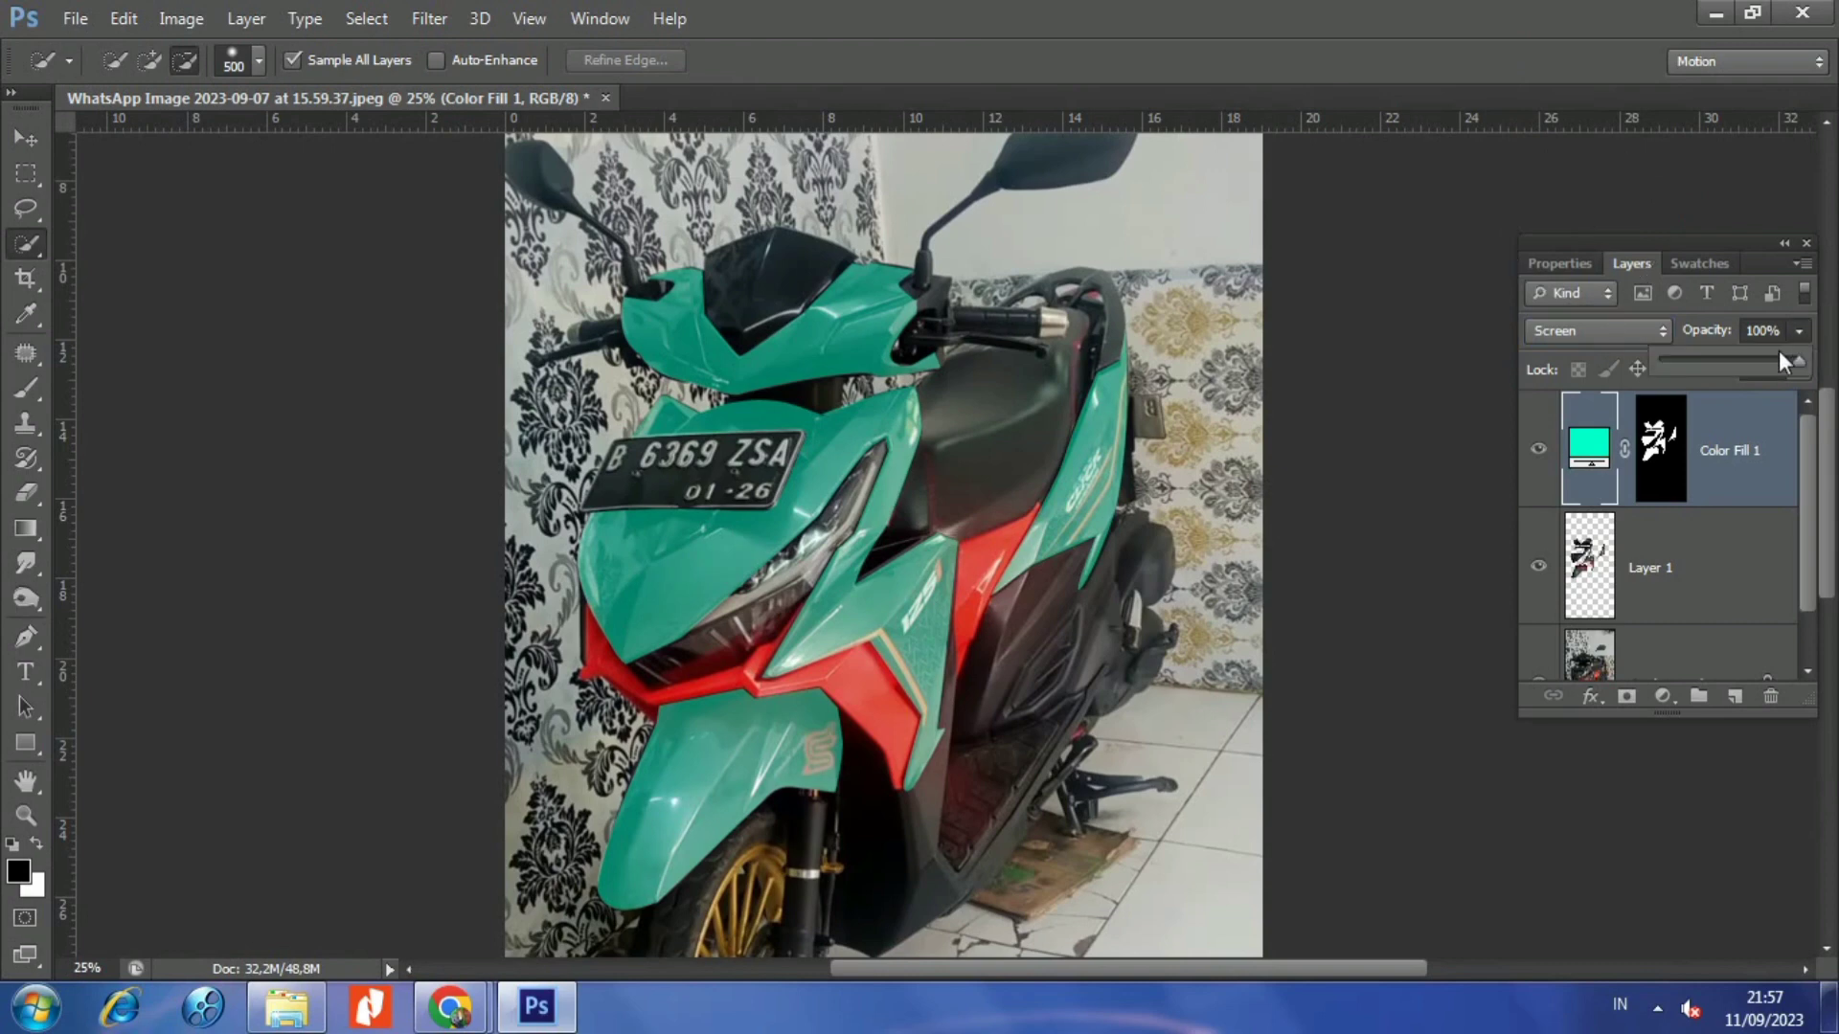
drag(1799, 361, 1773, 361)
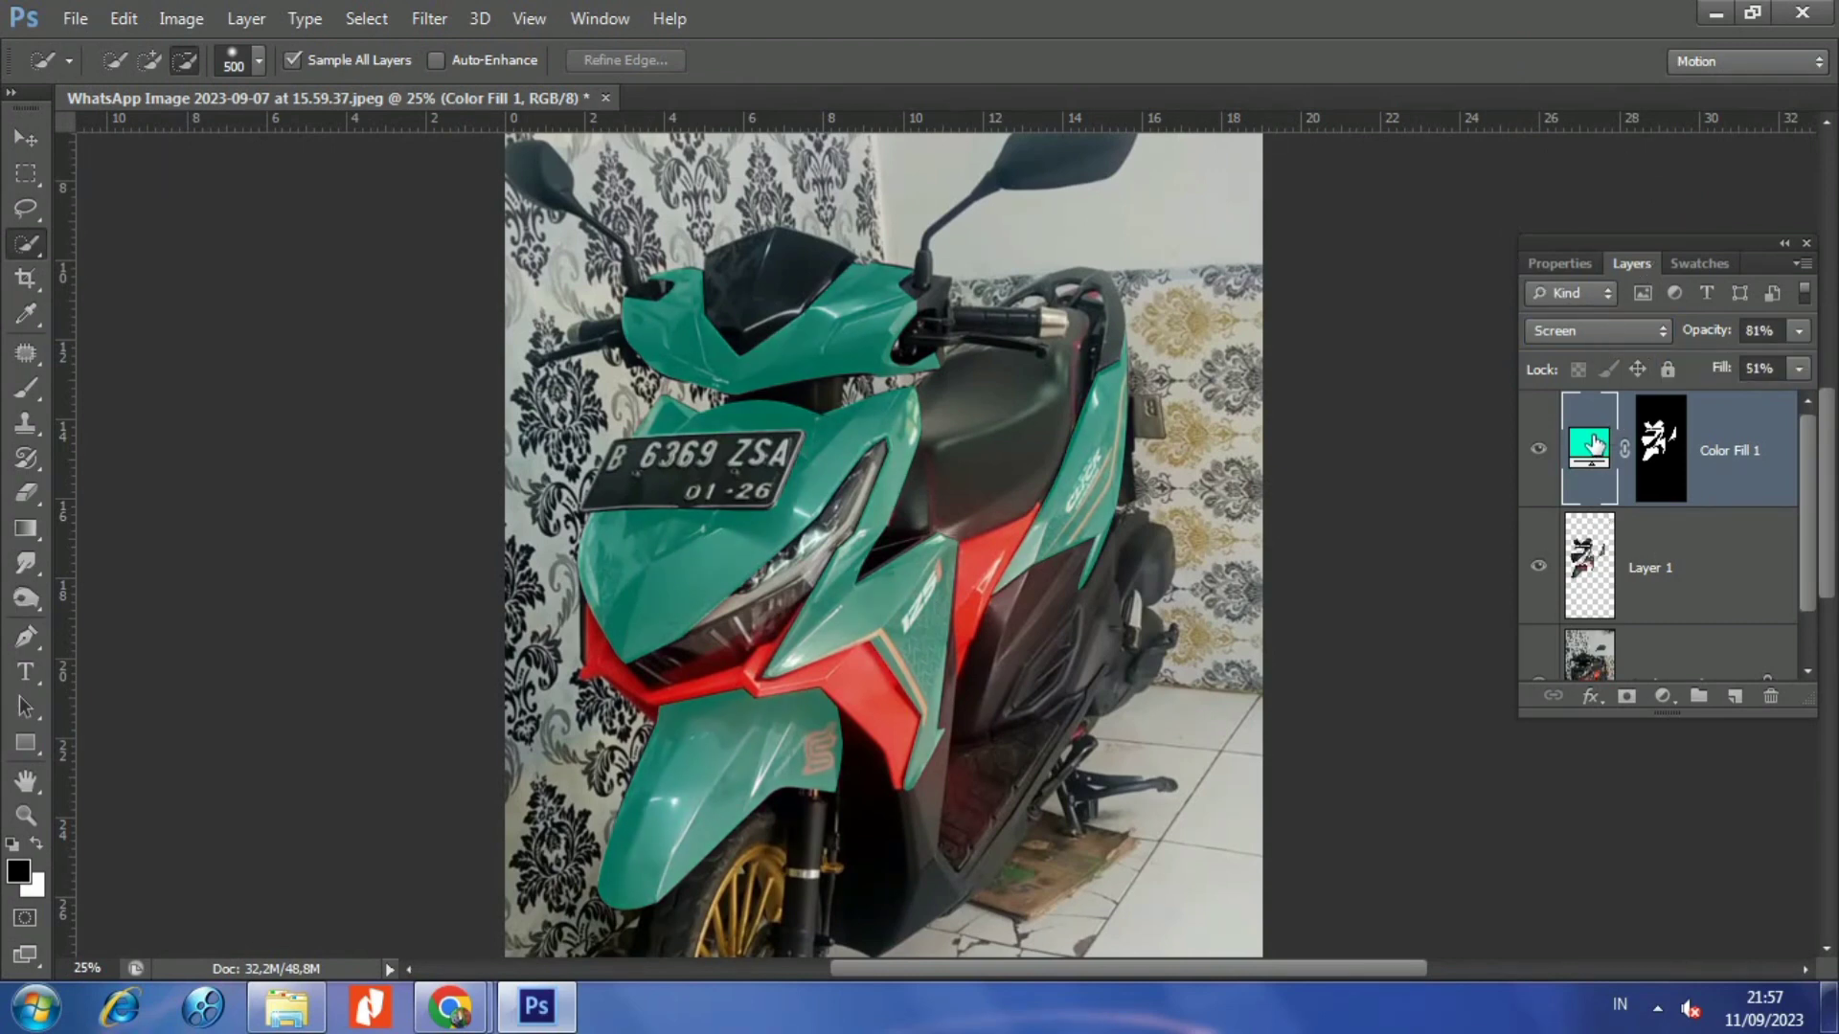
- Reopen the fill's colour picker and preview green 66ff00 on the panels
double_click(1595, 439)
mouse_move(1501, 426)
mouse_down()
mouse_move(1508, 405)
mouse_move(1510, 490)
mouse_up()
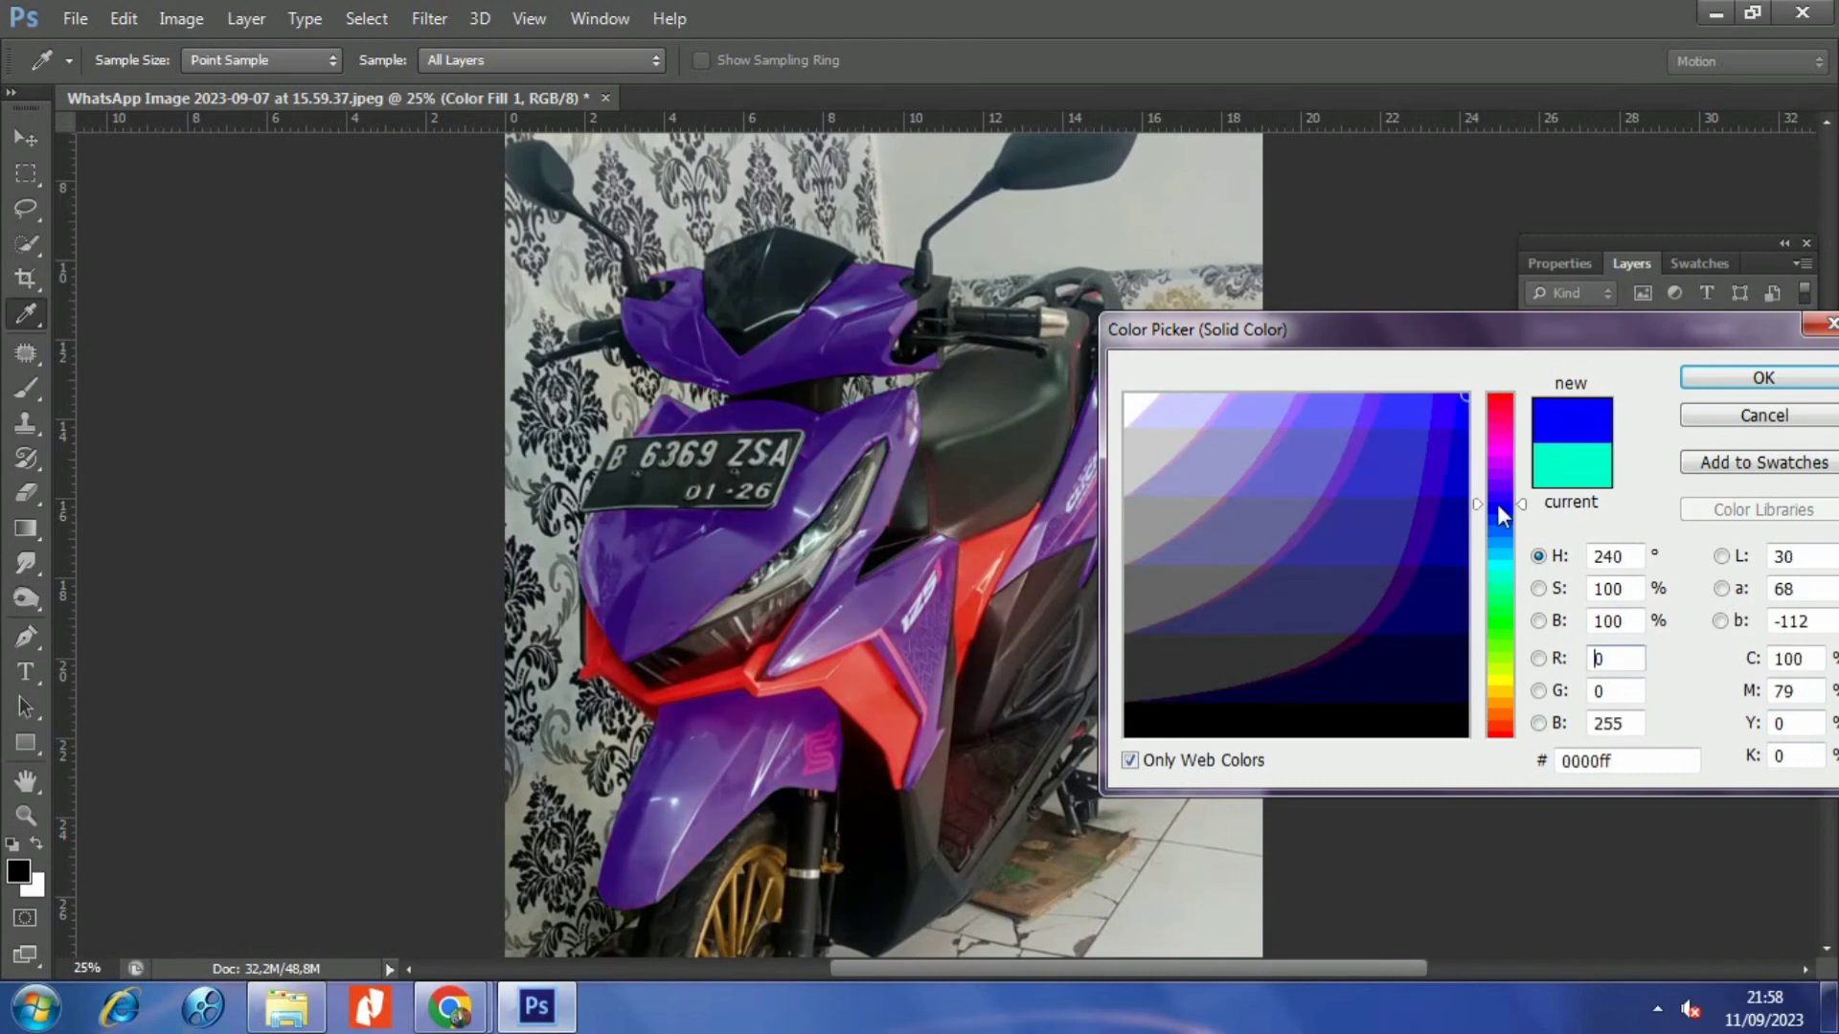
drag(1510, 491, 1499, 522)
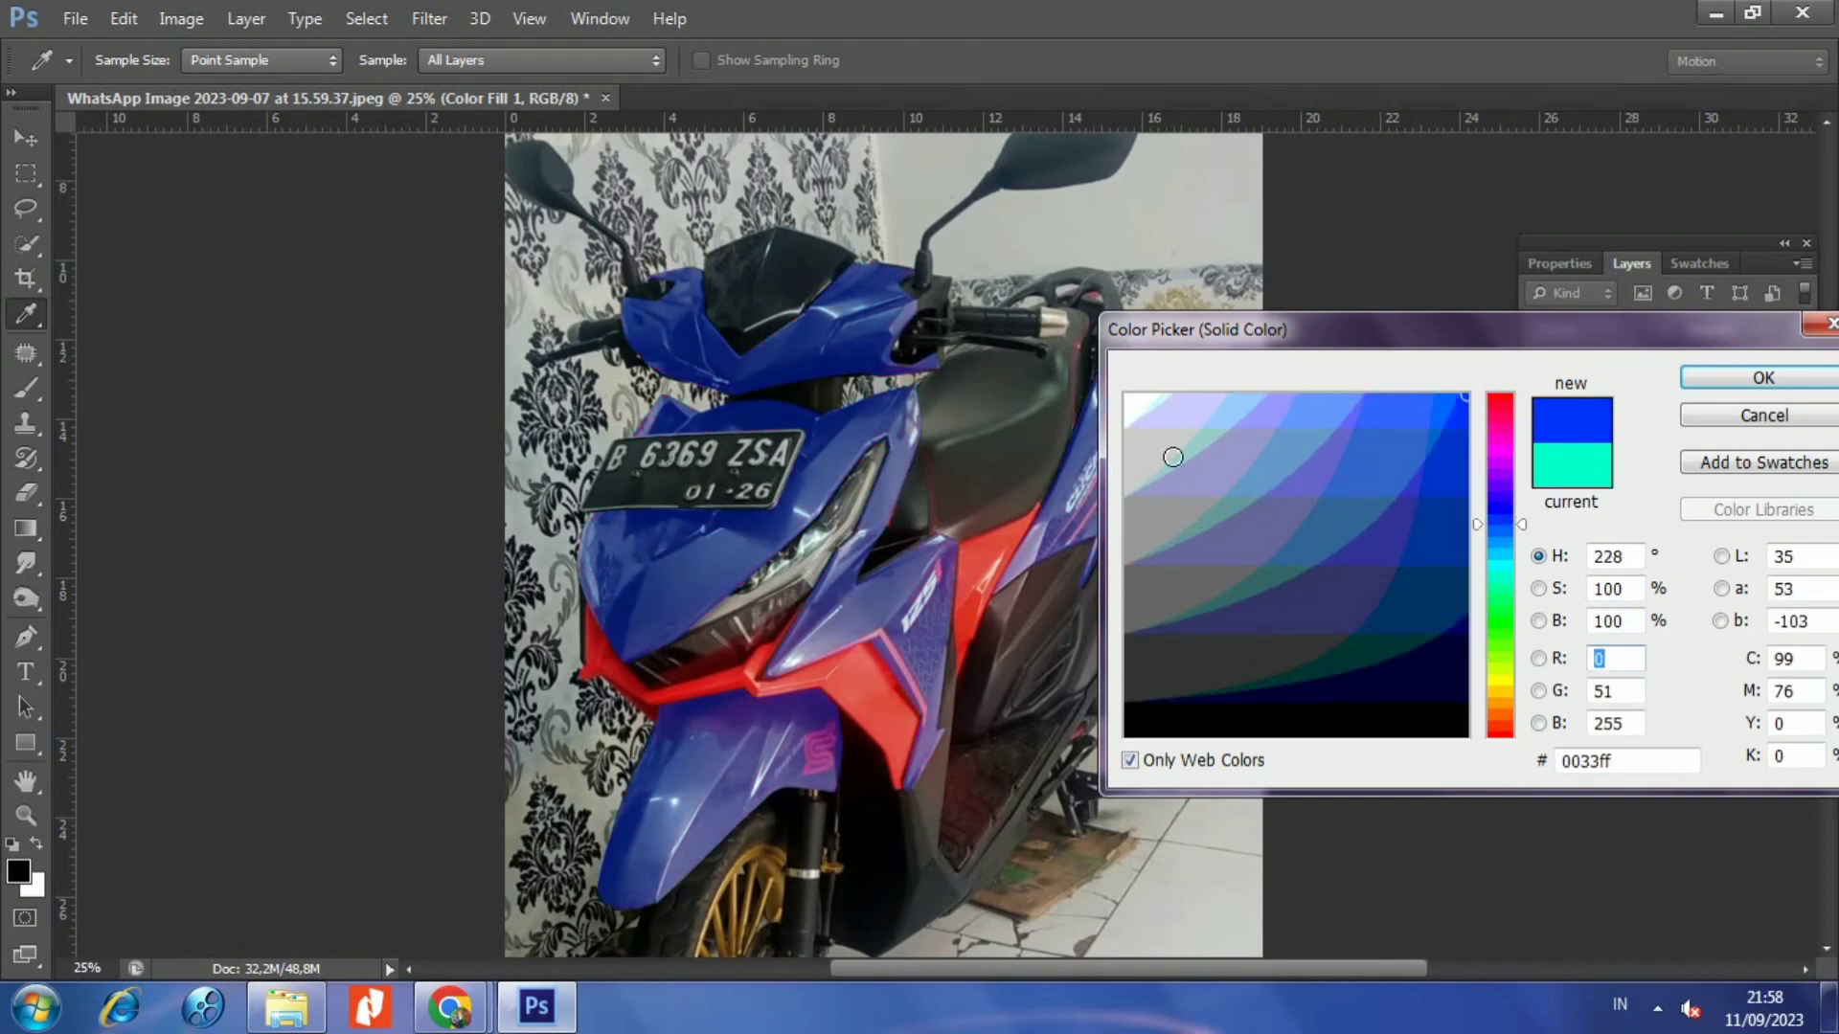
drag(1339, 345, 1429, 121)
drag(1585, 306, 1586, 407)
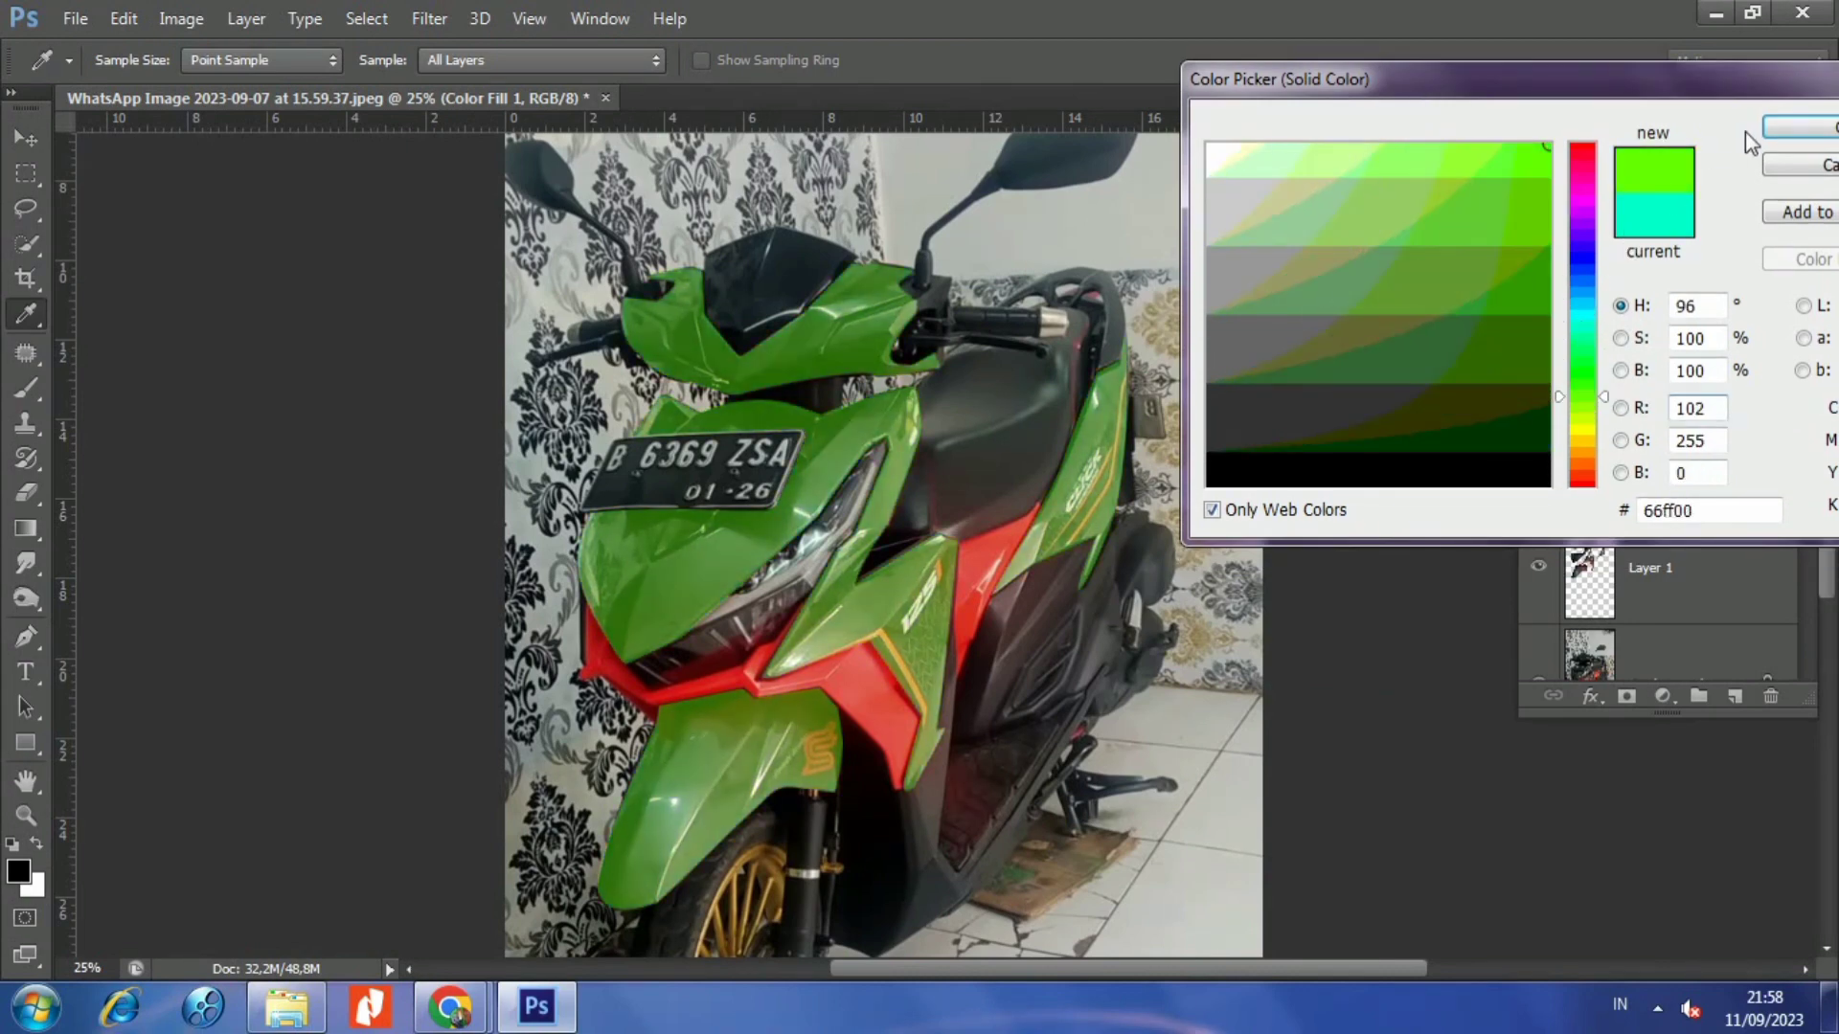
- Accept the green fill and set both Layer 1 and Color Fill 1 to Screen mode
click(1798, 127)
click(1575, 572)
click(1601, 329)
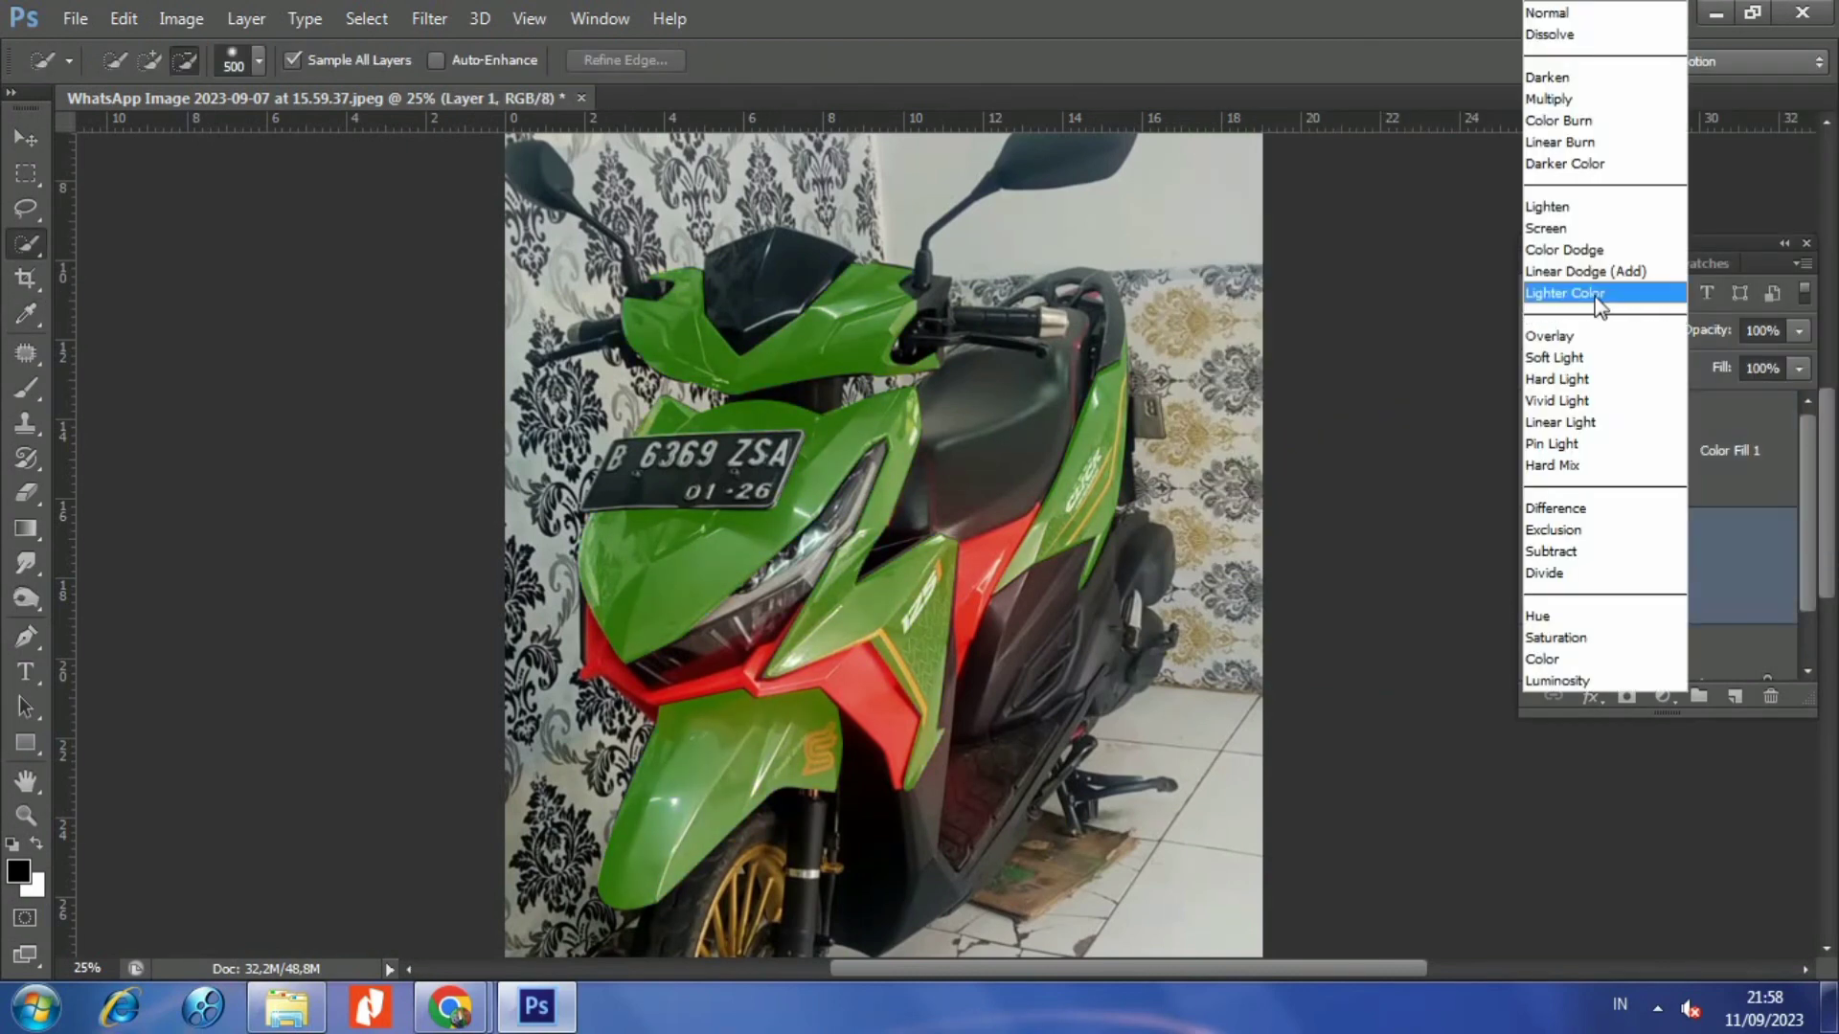
click(1580, 228)
click(1602, 442)
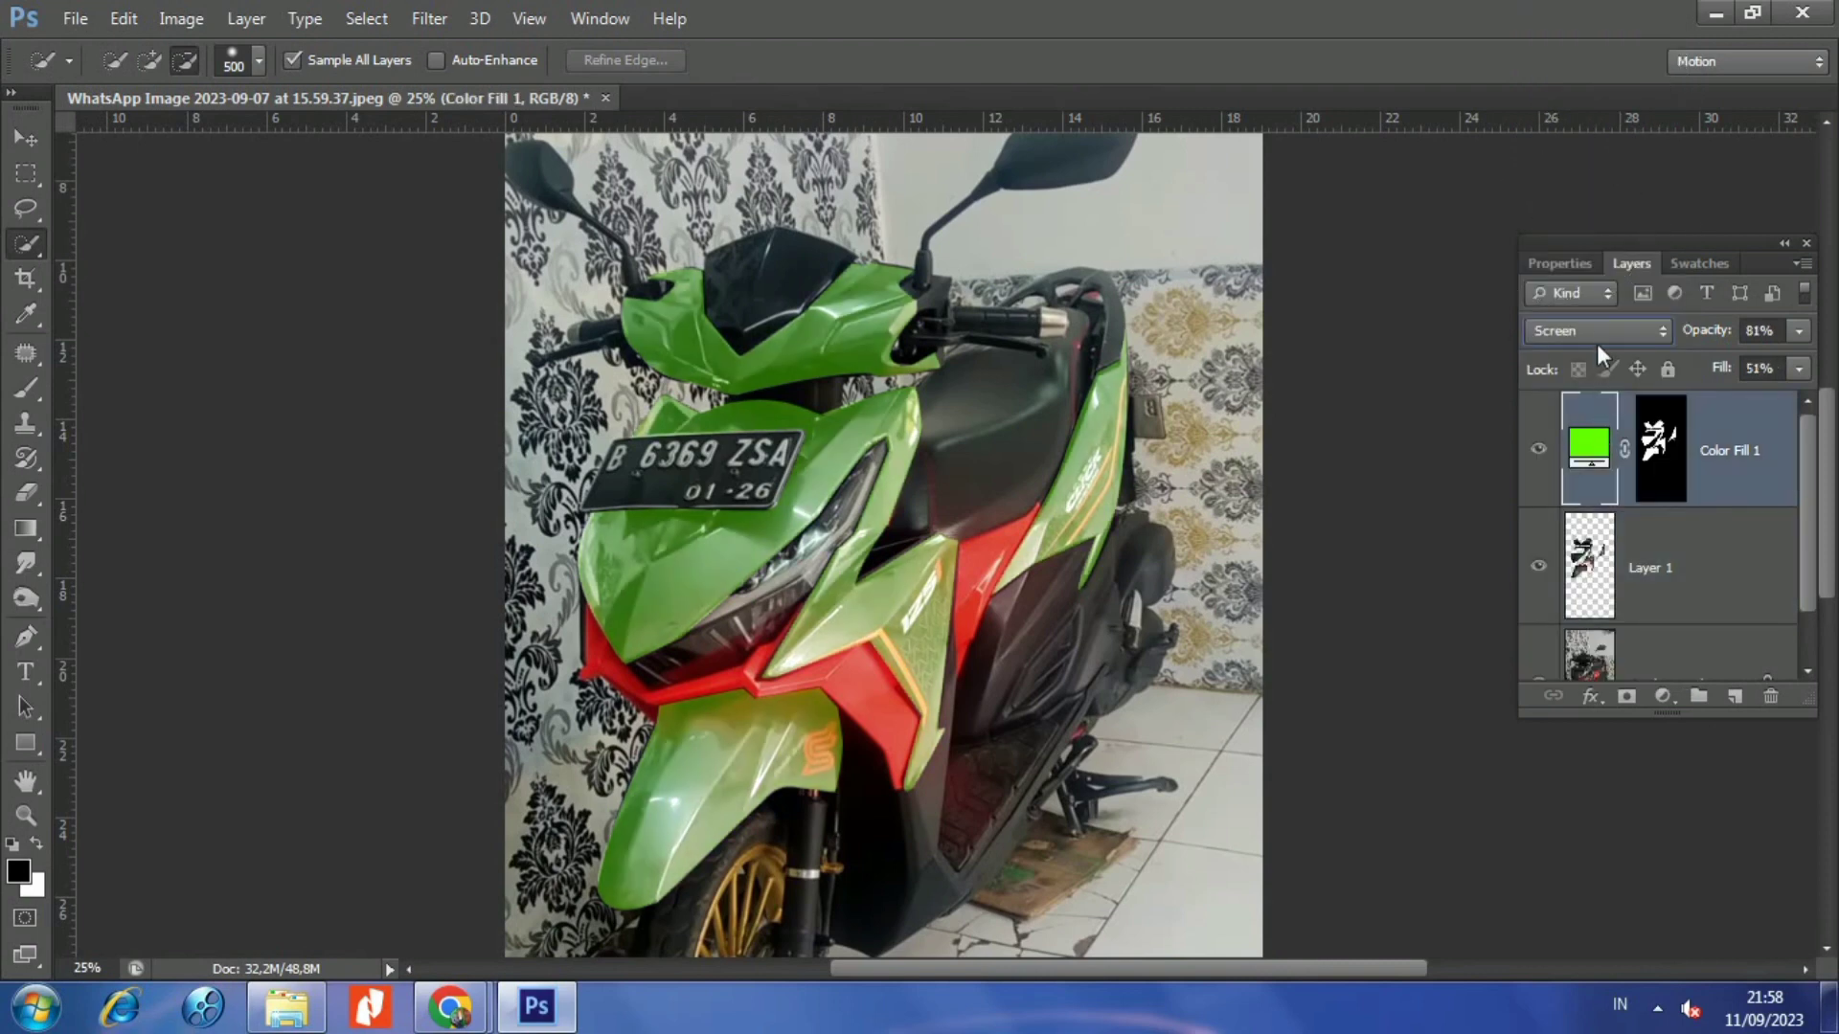
click(1595, 331)
click(1571, 228)
- Change the Color Fill 1 colour to pure blue 0000ff and confirm it
double_click(1590, 447)
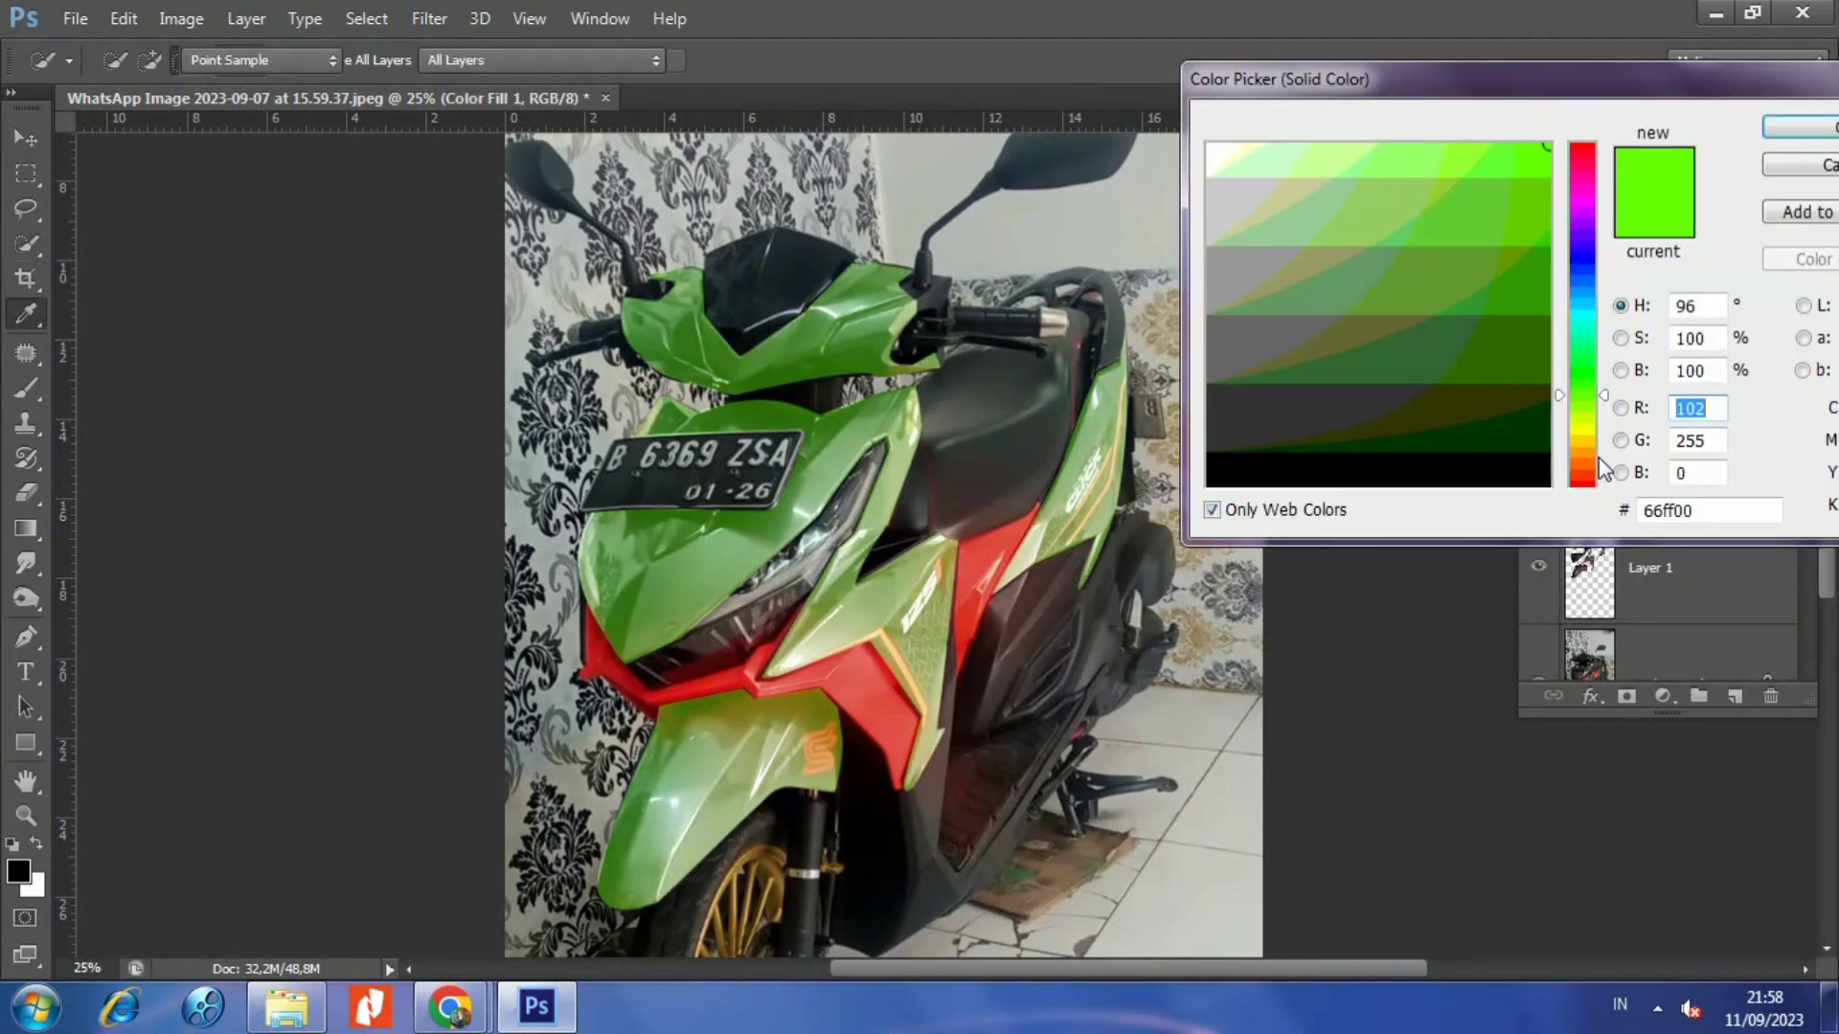
drag(1583, 158, 1587, 356)
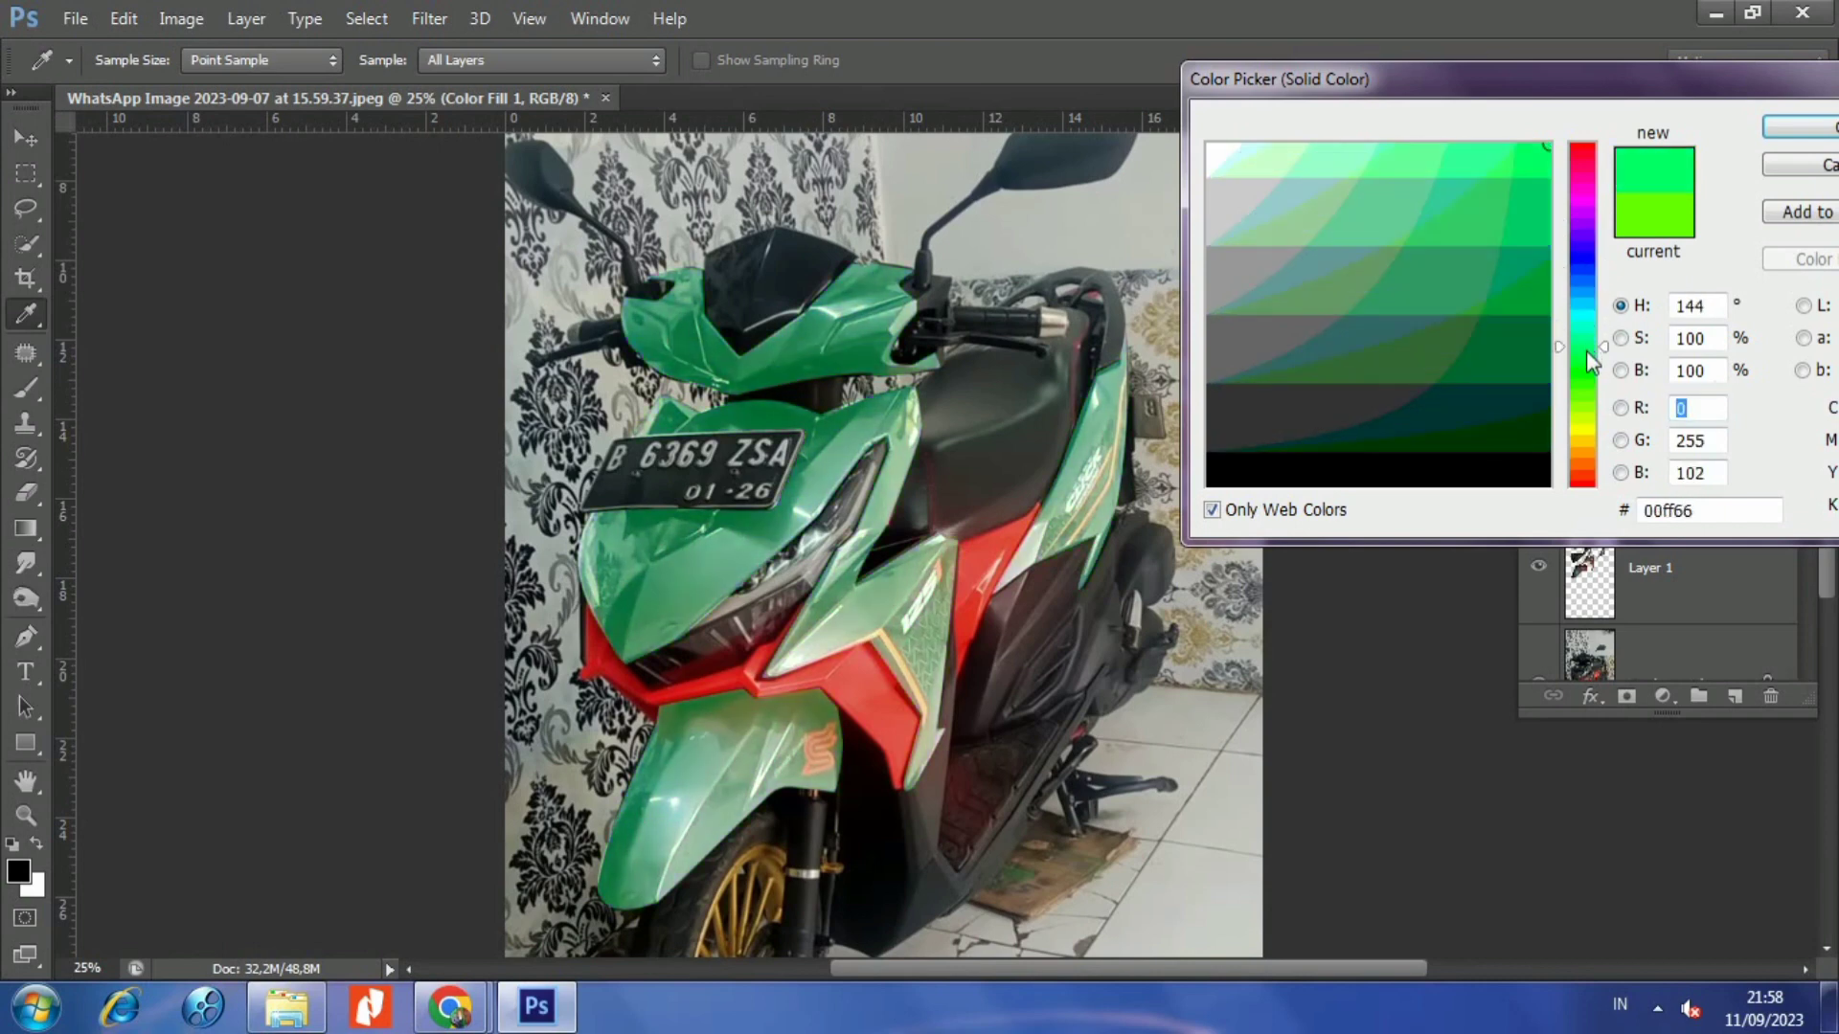
mouse_move(1588, 362)
mouse_down()
mouse_move(1590, 438)
mouse_move(1587, 265)
mouse_up()
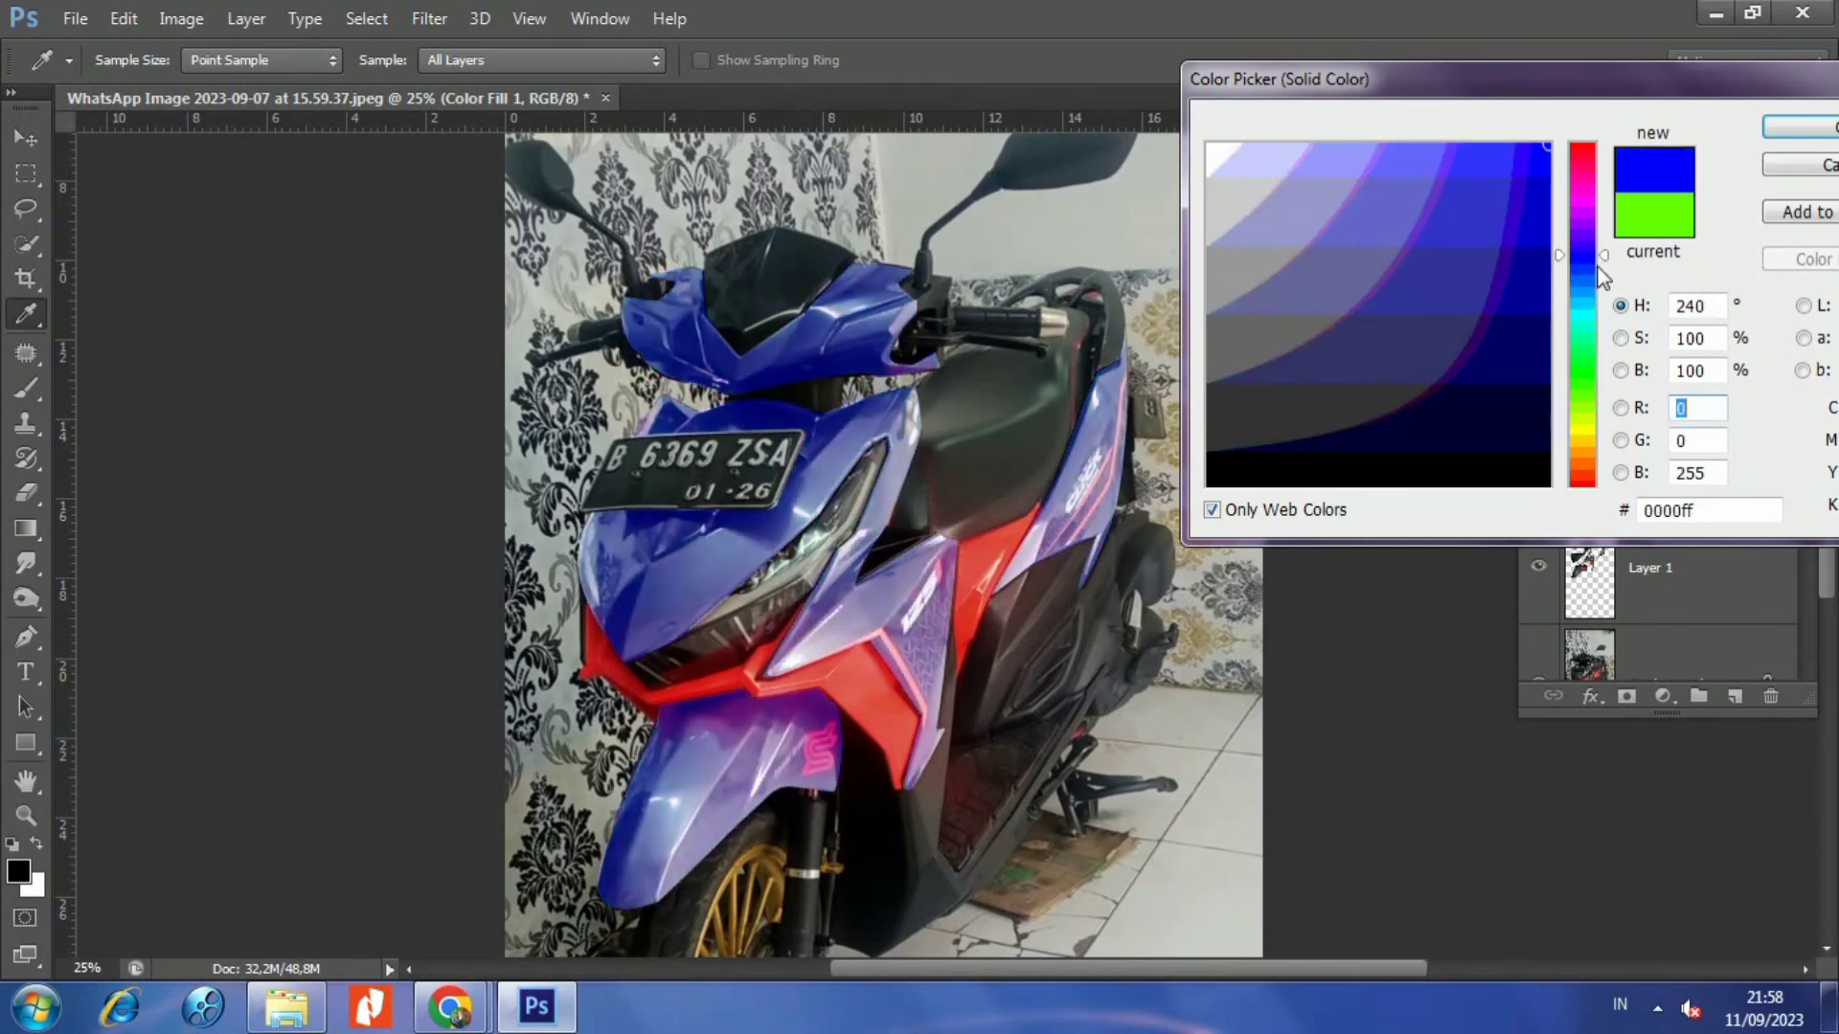
click(1800, 128)
scroll(1337, 545, down, 1)
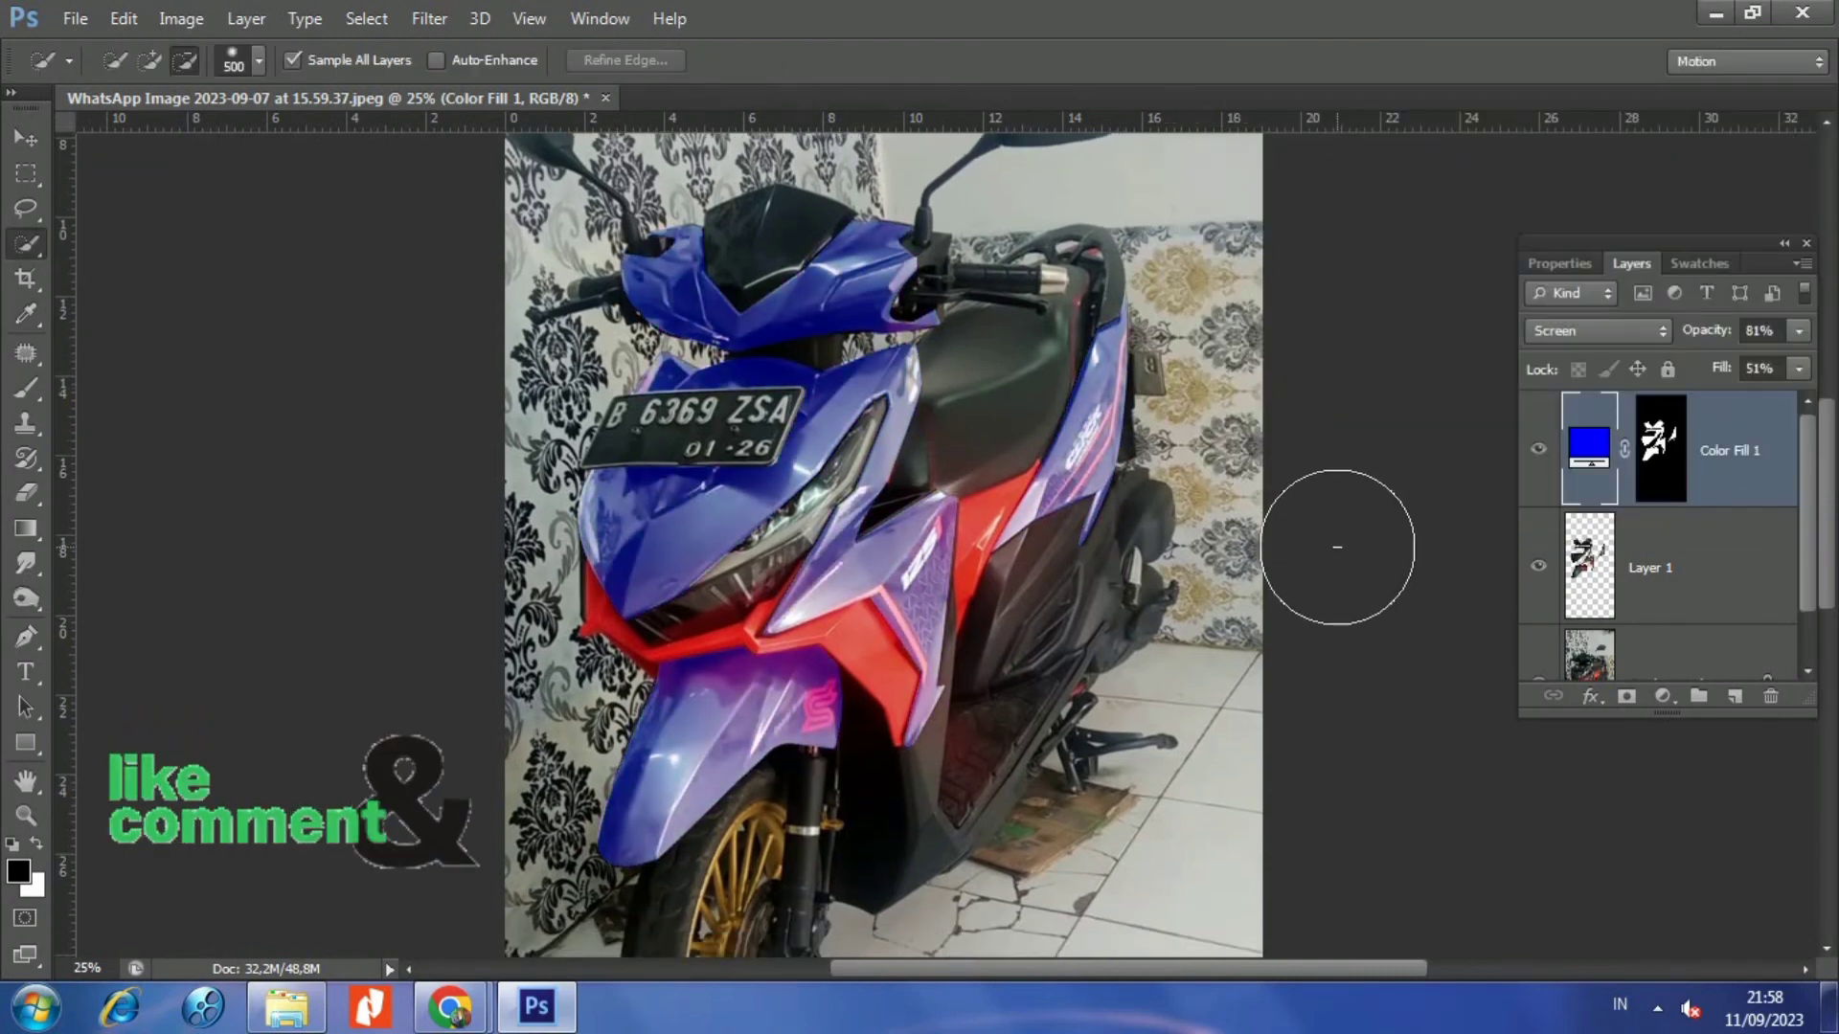